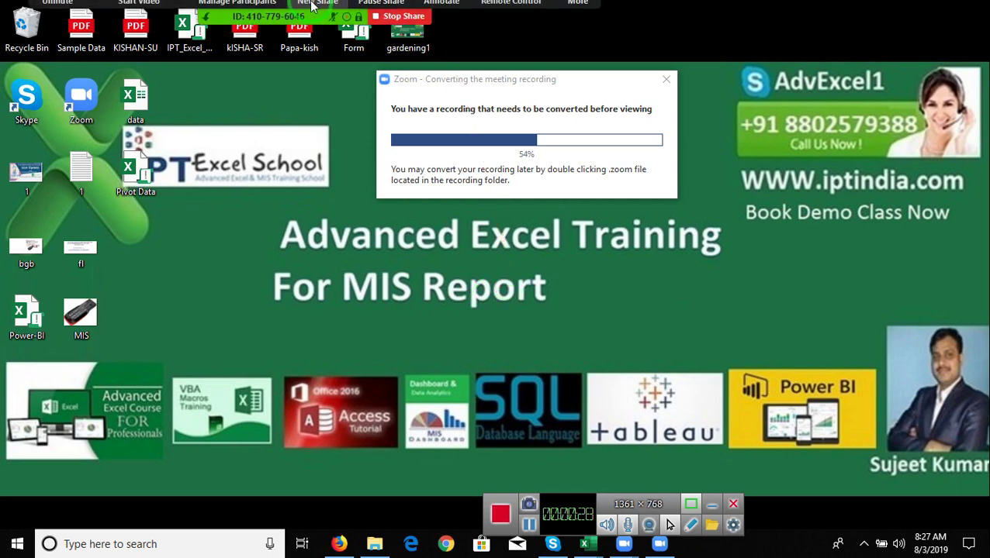
# Open and then close the meeting participants list.
pyautogui.click(240, 22)
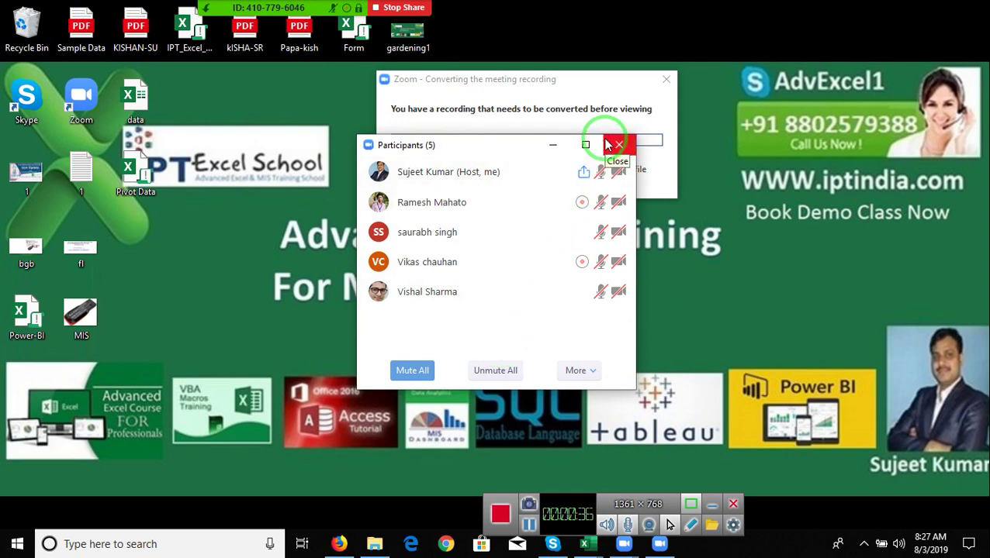
pyautogui.click(618, 145)
pyautogui.moveTo(738, 166); pyautogui.dragTo(965, 208)
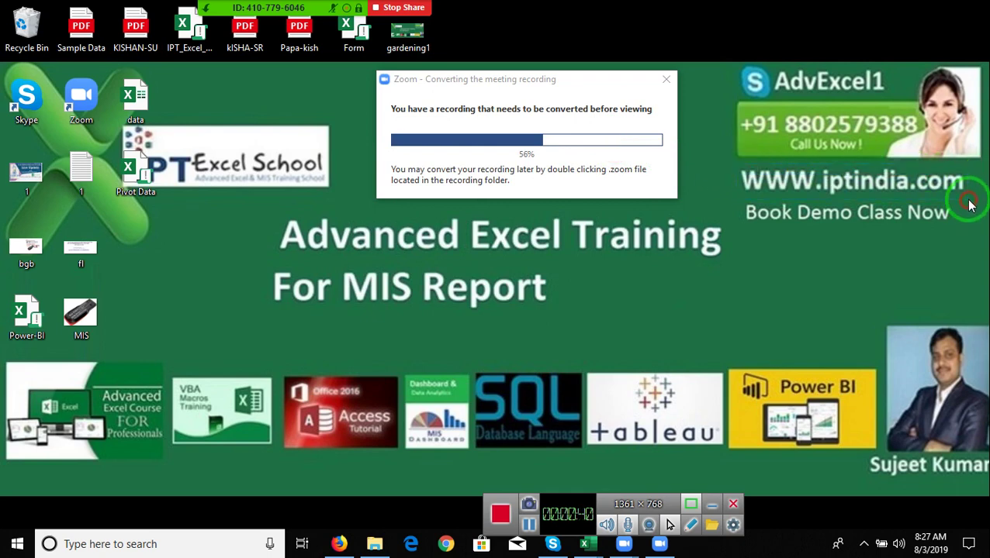
pyautogui.moveTo(727, 169); pyautogui.dragTo(964, 230)
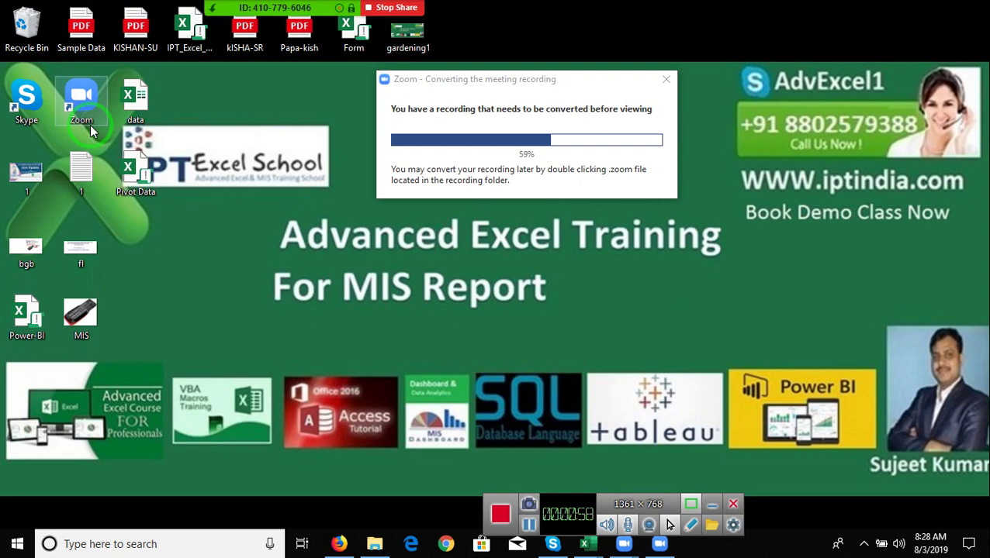
# Bring the Book1 workbook to the front and check the meeting's additional options.
pyautogui.click(588, 546)
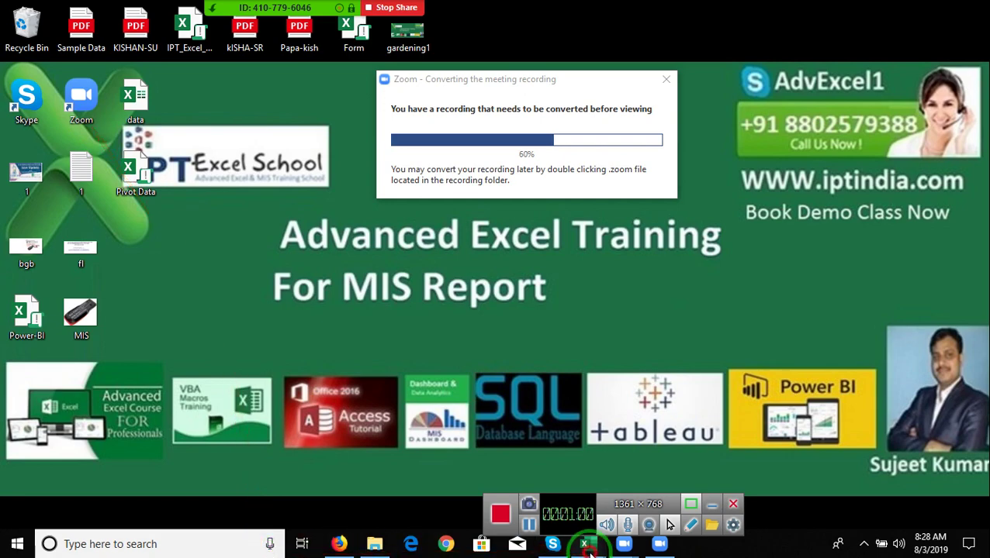
pyautogui.moveTo(586, 545)
pyautogui.click(546, 508)
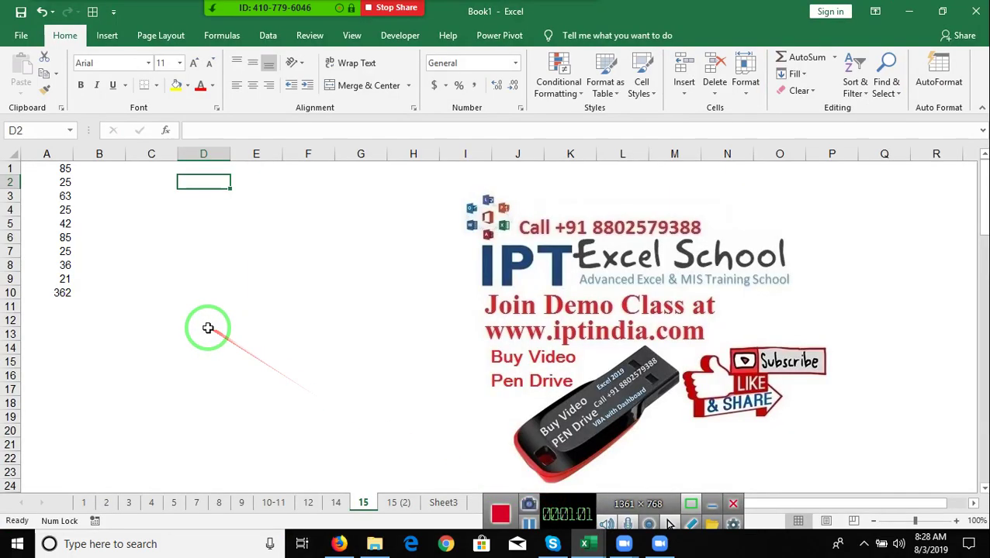
pyautogui.press('Down')
pyautogui.press('Down')
pyautogui.press('Down')
pyautogui.press('Down')
pyautogui.press('Down')
pyautogui.press('Down')
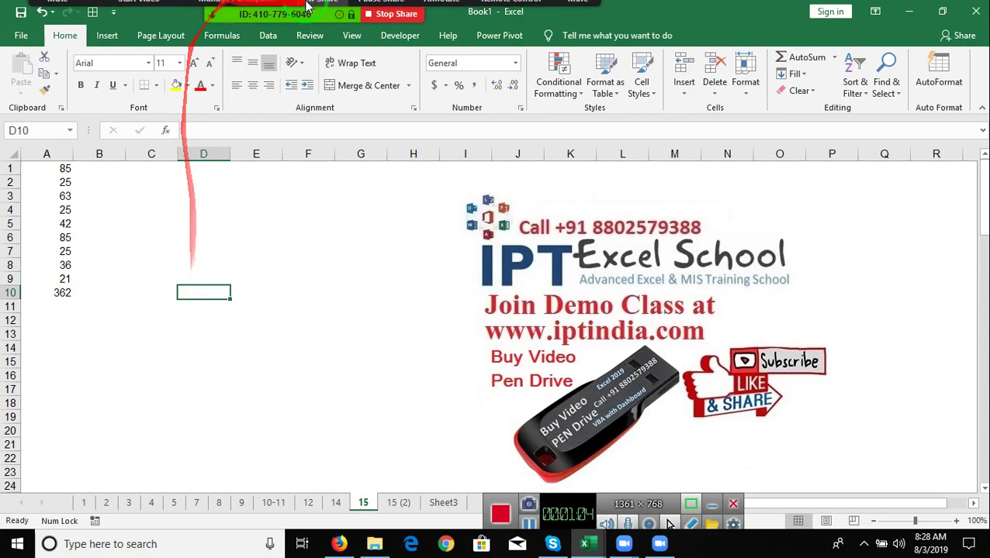
pyautogui.click(96, 11)
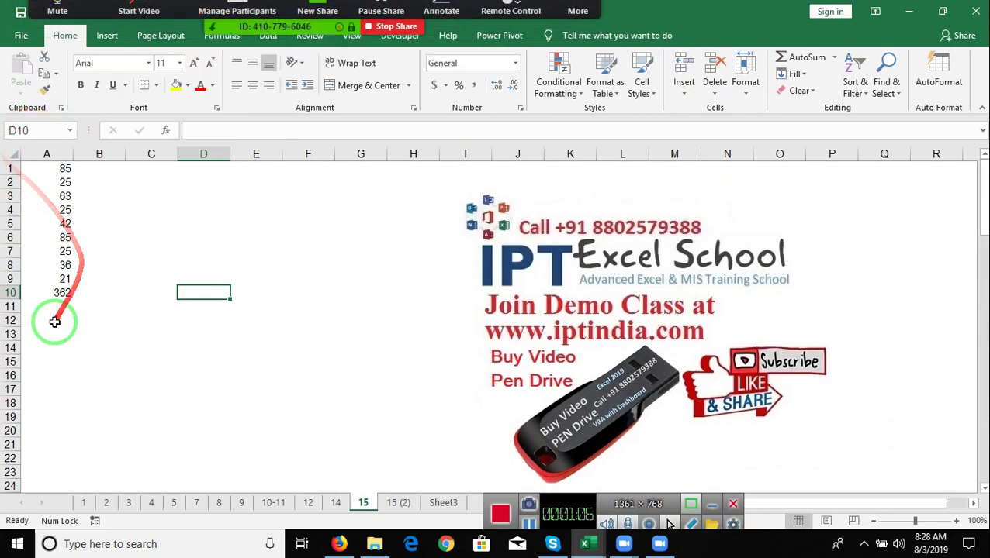
pyautogui.click(577, 13)
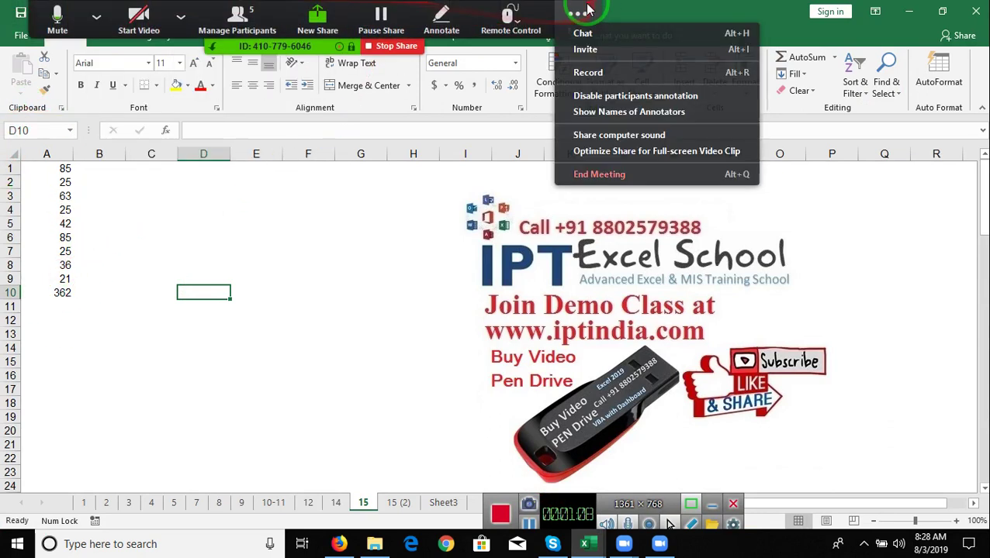
pyautogui.click(308, 182)
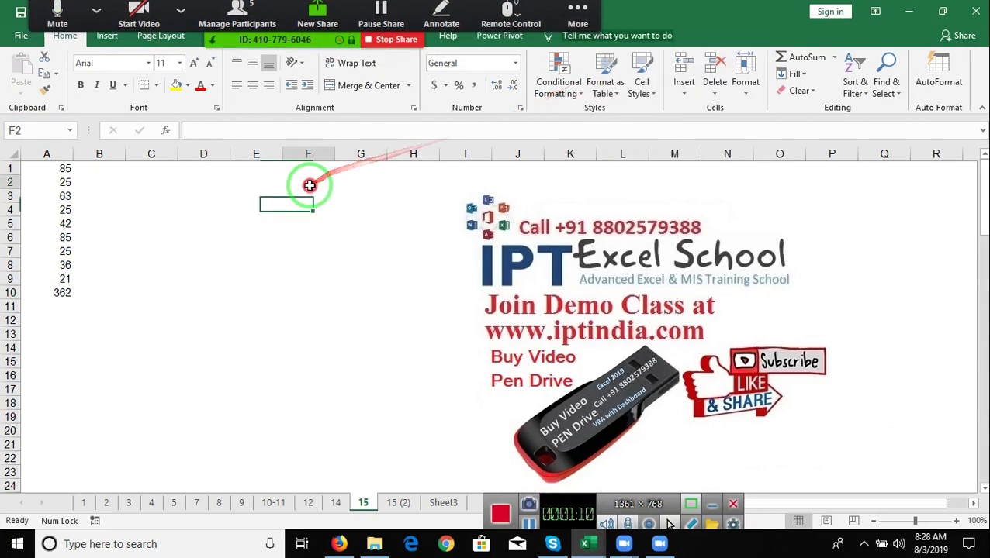
pyautogui.click(178, 13)
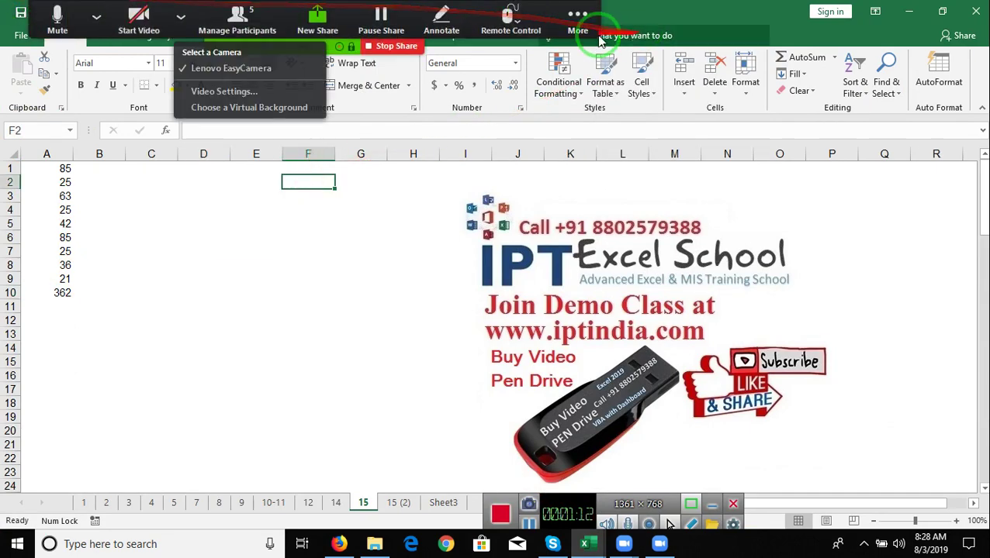
pyautogui.click(578, 20)
pyautogui.click(589, 91)
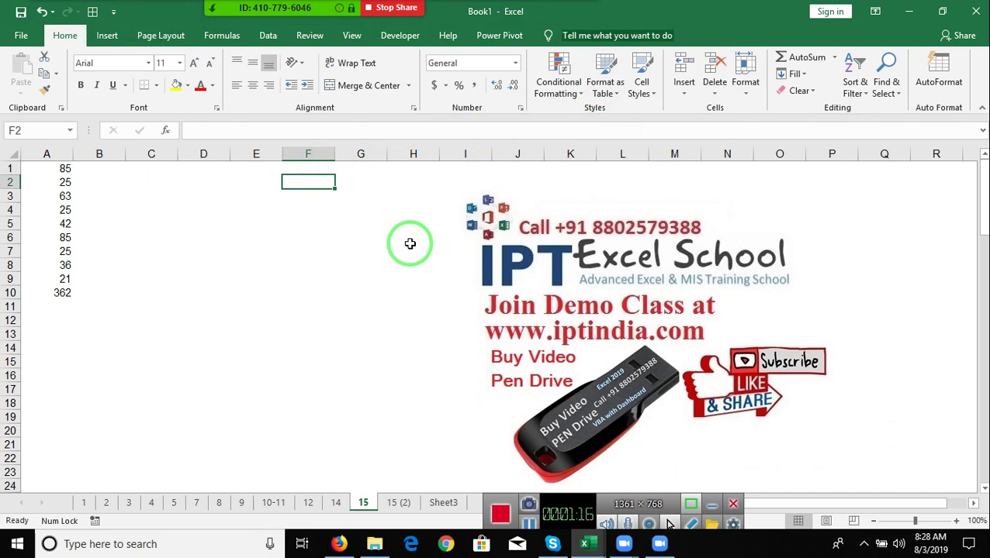
# Select the A1:A10 number list, then move to cell B2.
pyautogui.click(44, 171)
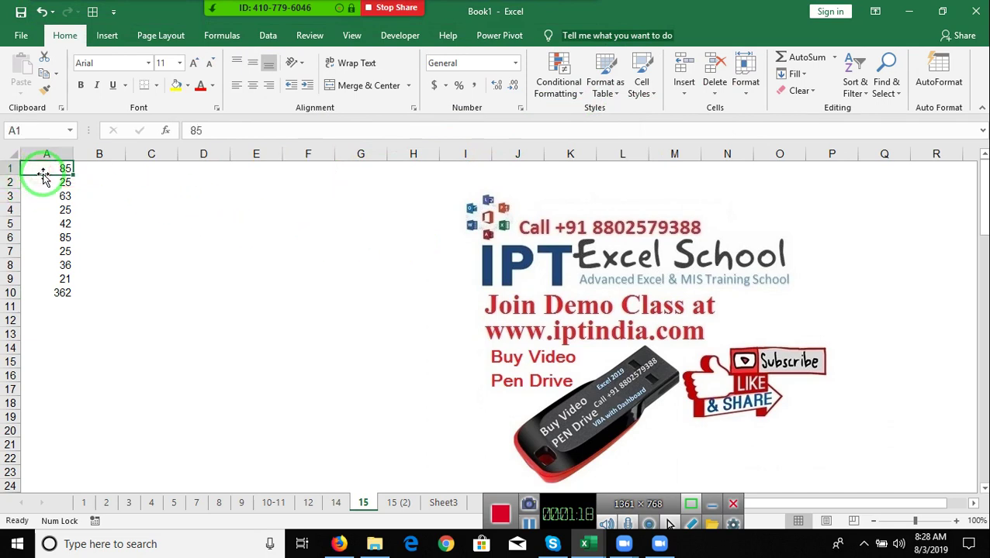
pyautogui.hotkey('ctrl', 'shift', 'Down')
pyautogui.click(44, 175)
pyautogui.press('Down')
pyautogui.press('Right')
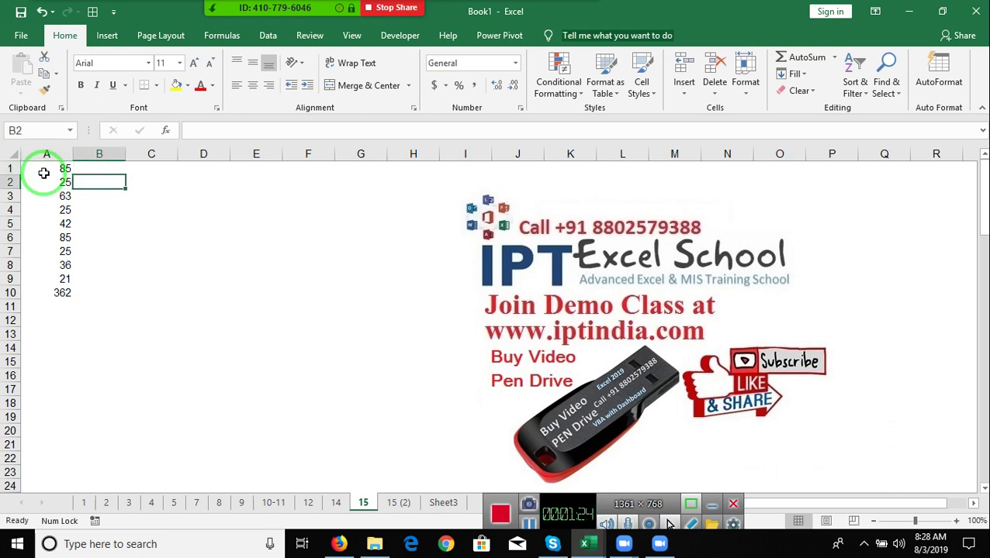
# Copy the LEFT help page's example-instructions paragraph and return to Excel's cell D3.
pyautogui.click(338, 545)
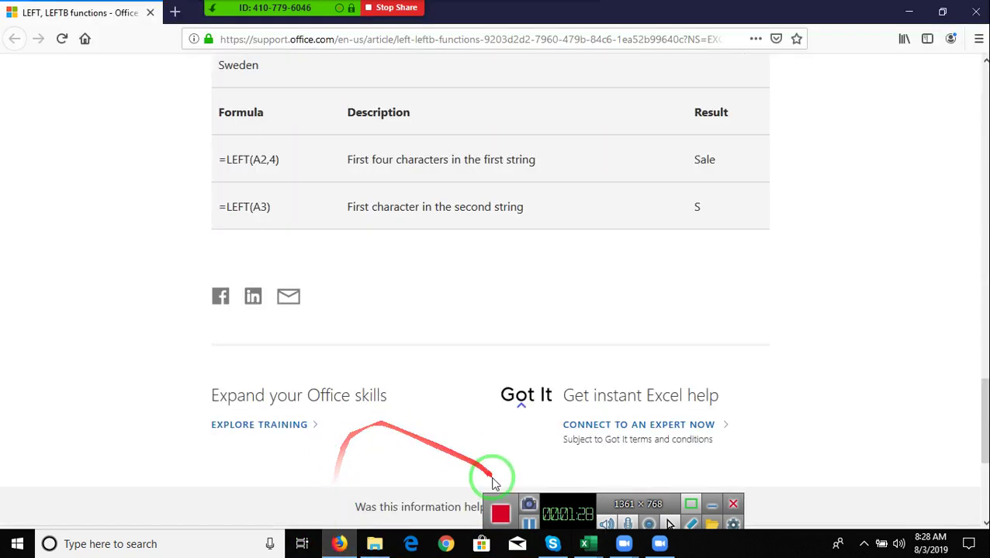
pyautogui.scroll(5, 495, 457)
pyautogui.scroll(5, 465, 434)
pyautogui.moveTo(304, 306); pyautogui.dragTo(214, 266)
pyautogui.hotkey('ctrl', 'c')
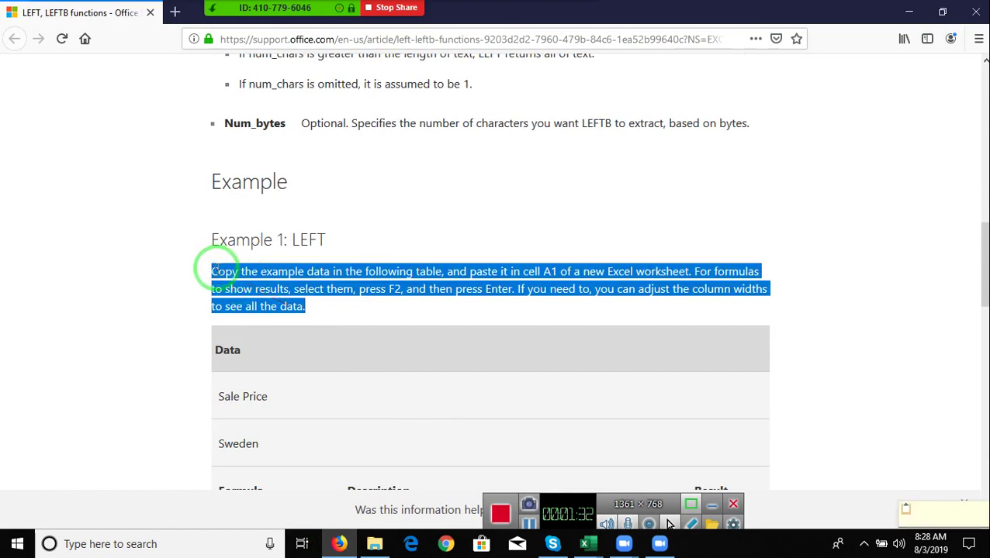
pyautogui.hotkey('alt', 'Tab')
pyautogui.click(197, 196)
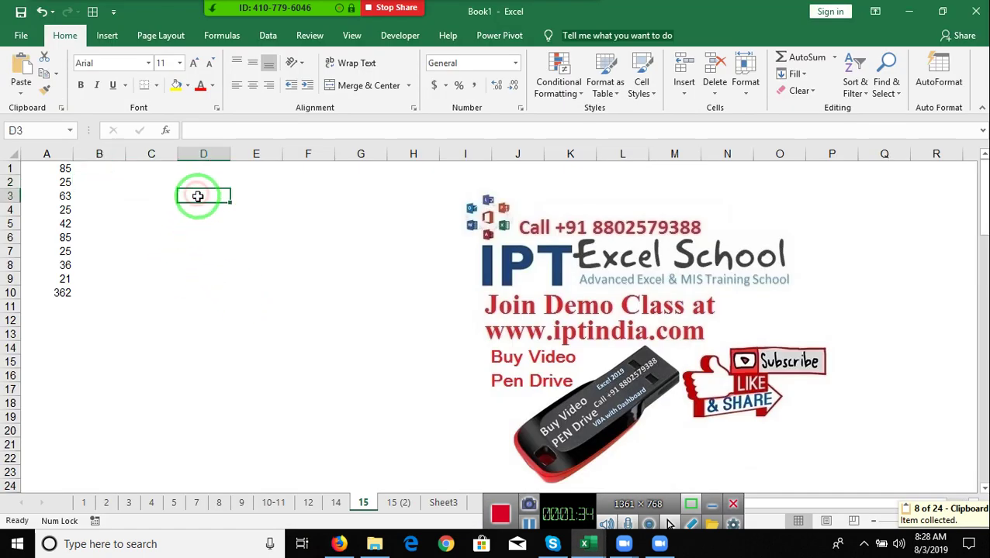
# Paste the paragraph into D3, then merge and wrap it across D3:H10.
pyautogui.hotkey('ctrl', 'v')
pyautogui.moveTo(196, 196); pyautogui.dragTo(417, 297)
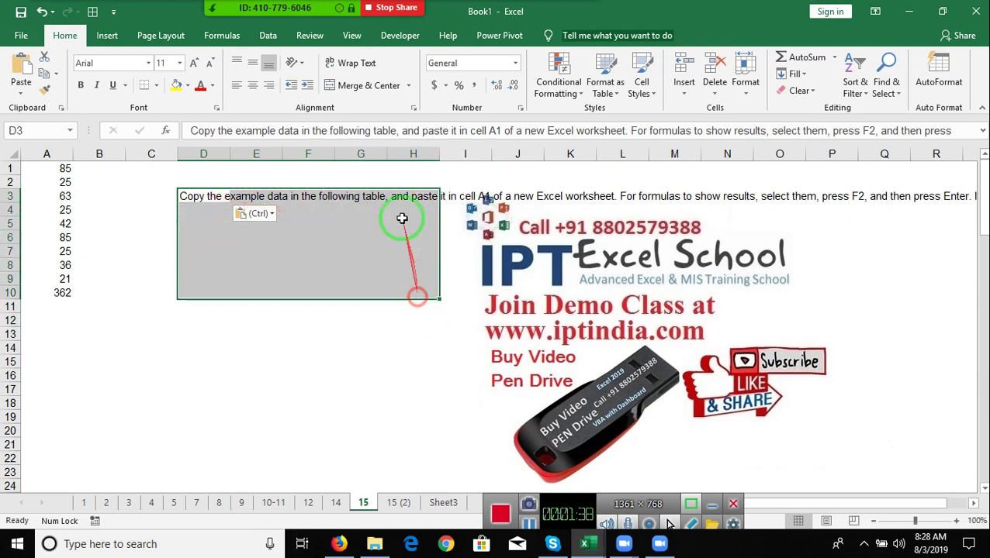
pyautogui.click(368, 85)
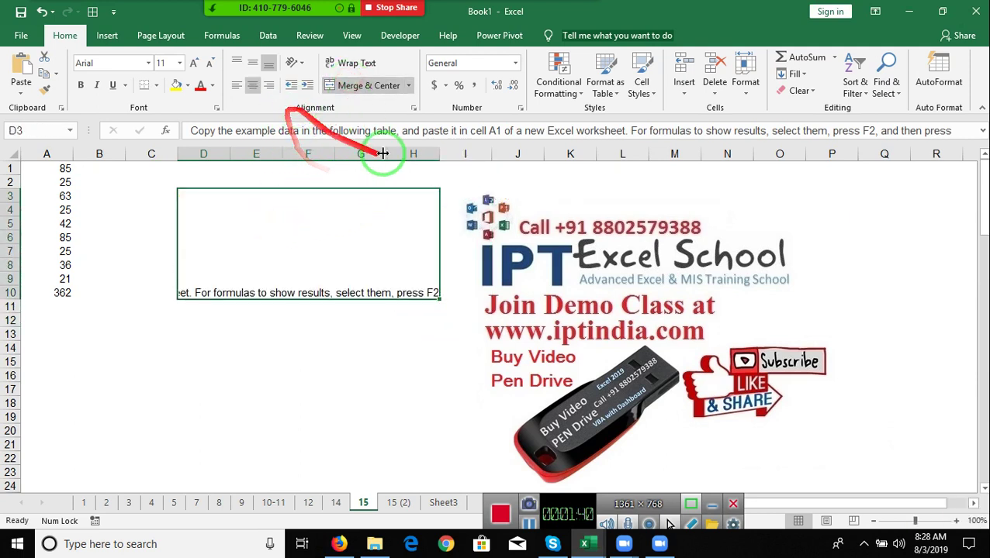
pyautogui.click(330, 65)
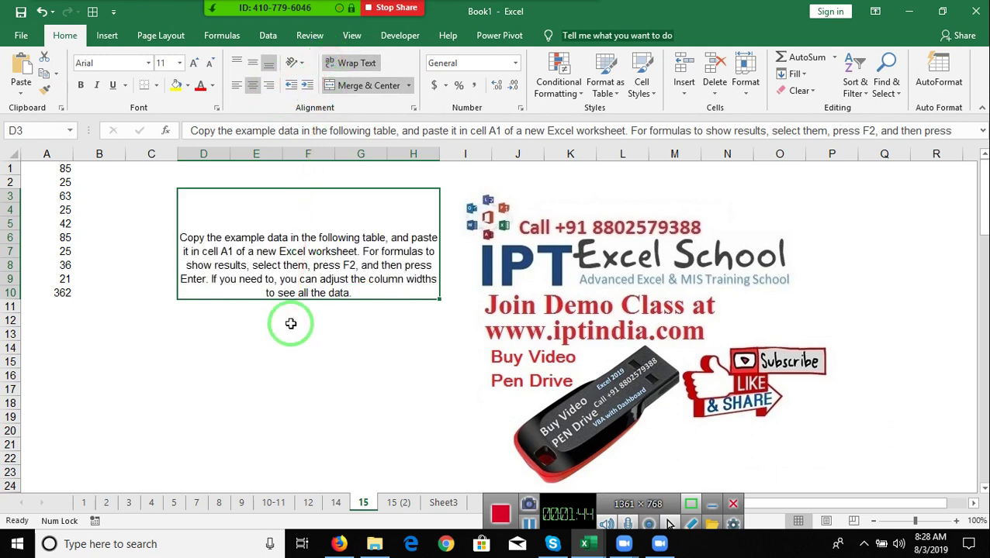
# Strike through the words 'new Excel worksheet' in the merged cell via Format Cells.
pyautogui.doubleClick(272, 259)
pyautogui.click(278, 251)
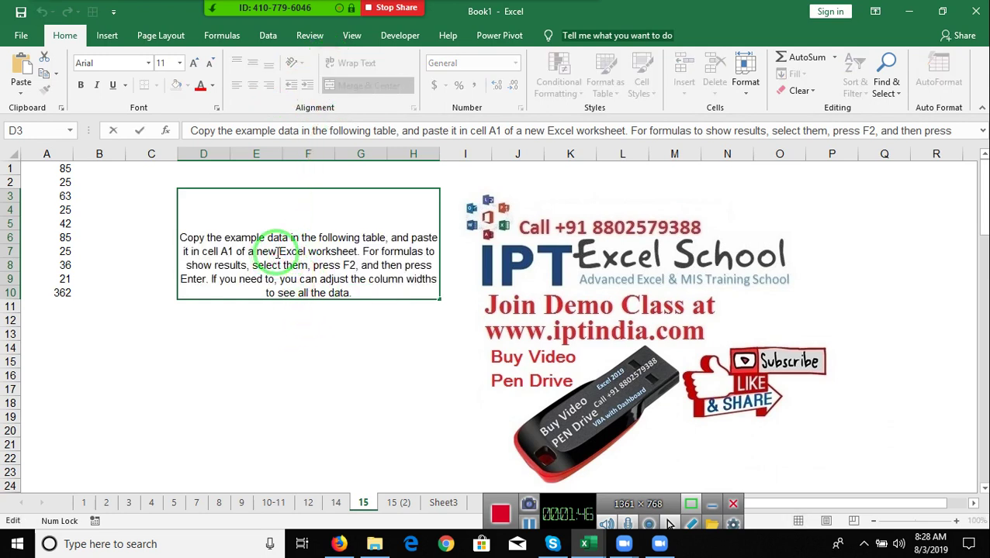
pyautogui.moveTo(257, 251); pyautogui.dragTo(357, 252)
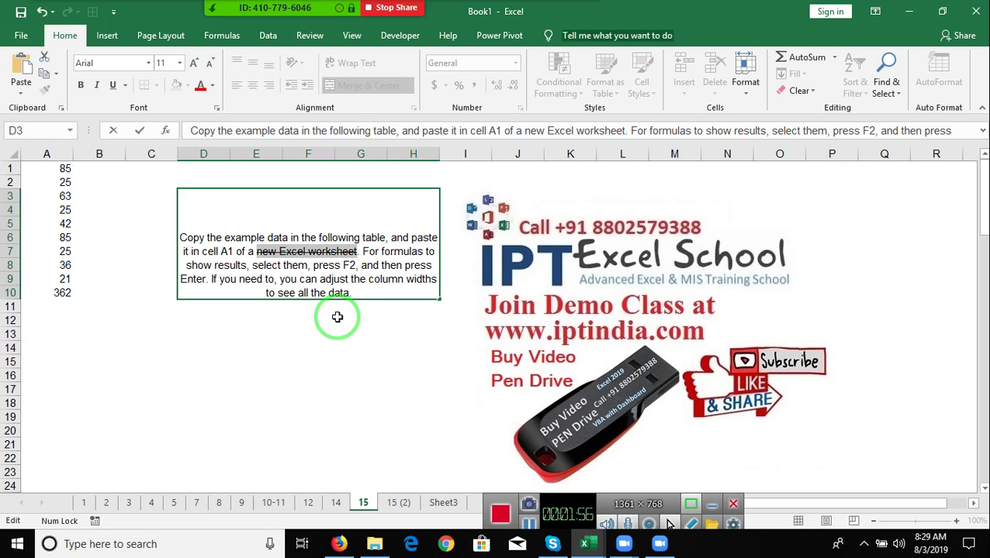
pyautogui.rightClick(308, 251)
pyautogui.click(357, 352)
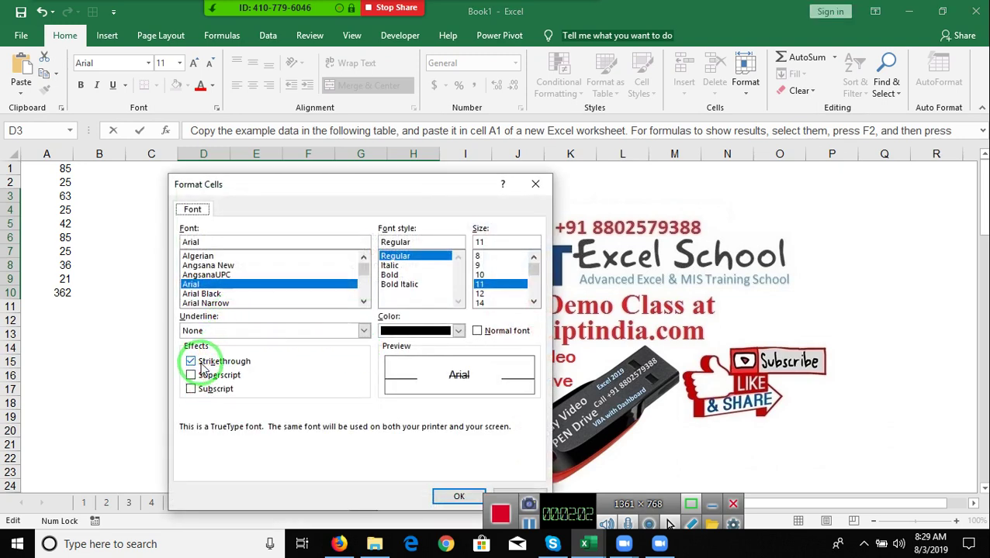
pyautogui.click(454, 498)
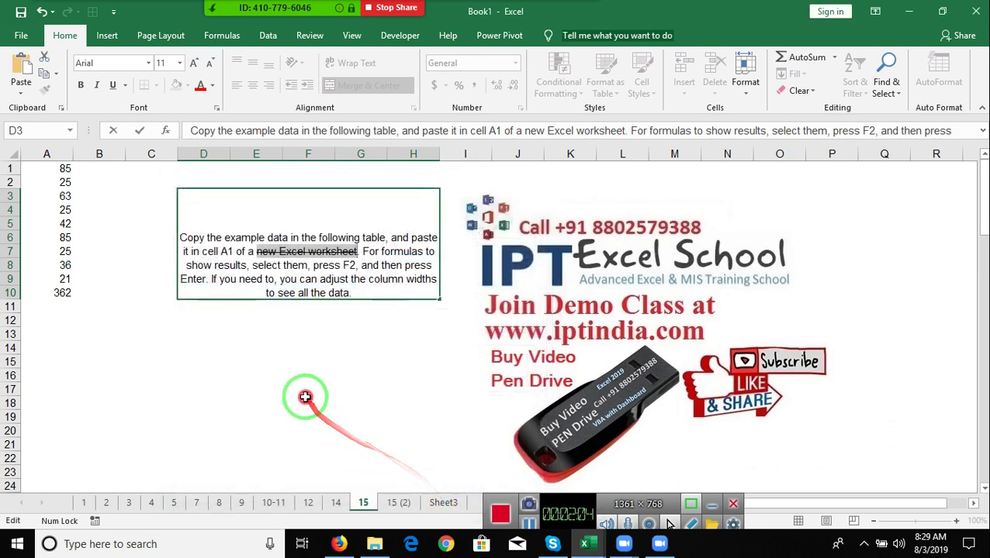
pyautogui.click(298, 405)
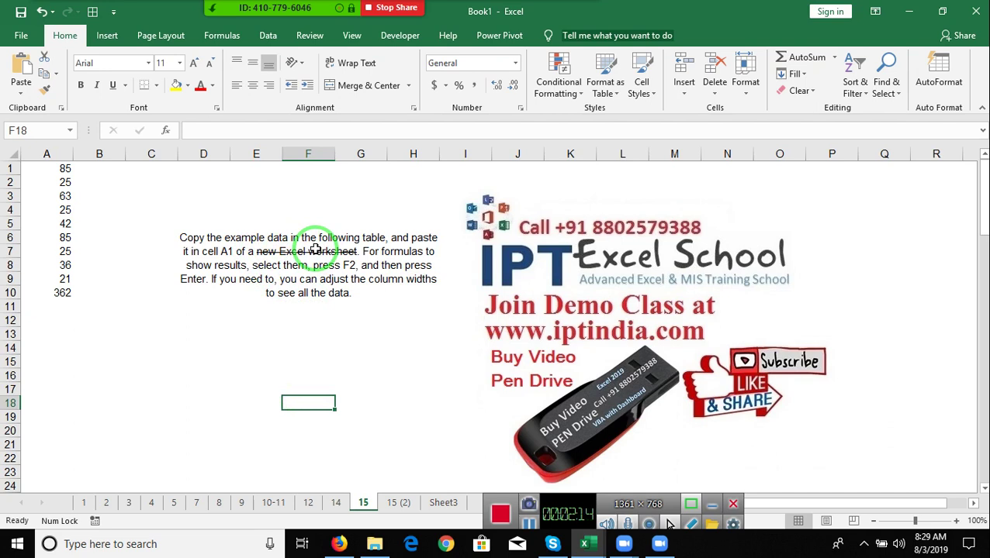
# Enter 65 in cell A11 and 80 in cell A10.
pyautogui.click(97, 168)
pyautogui.moveTo(280, 8)
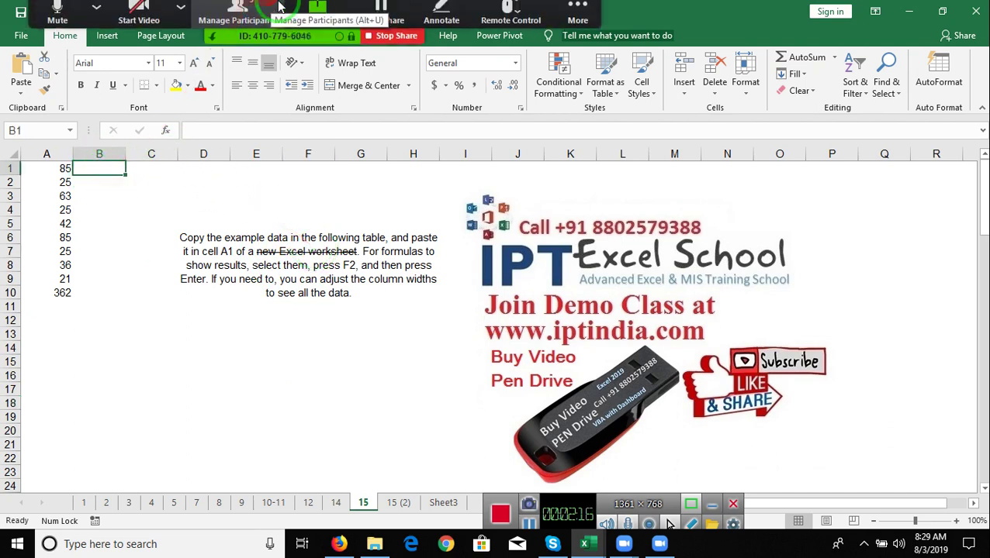
pyautogui.click(278, 8)
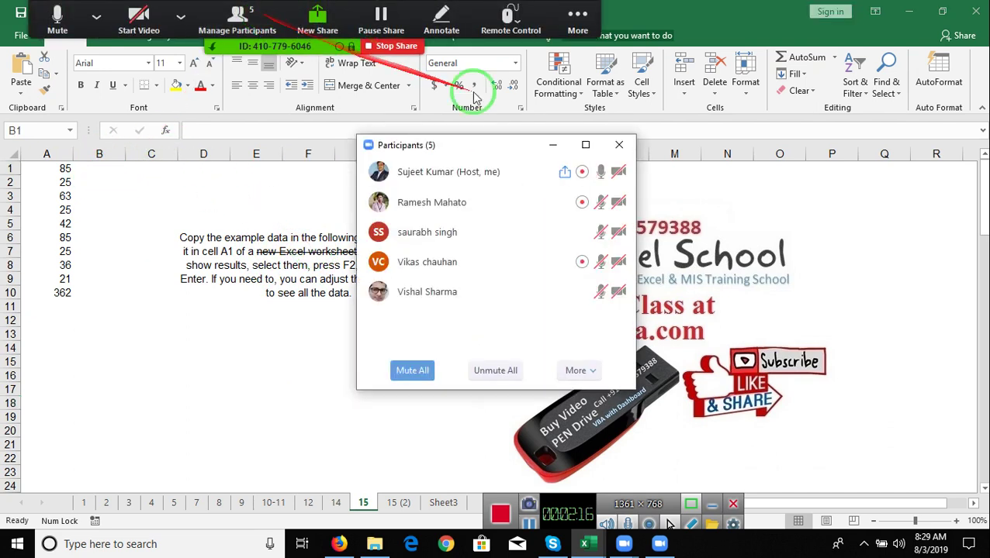
pyautogui.click(618, 146)
pyautogui.moveTo(49, 307); pyautogui.dragTo(50, 298)
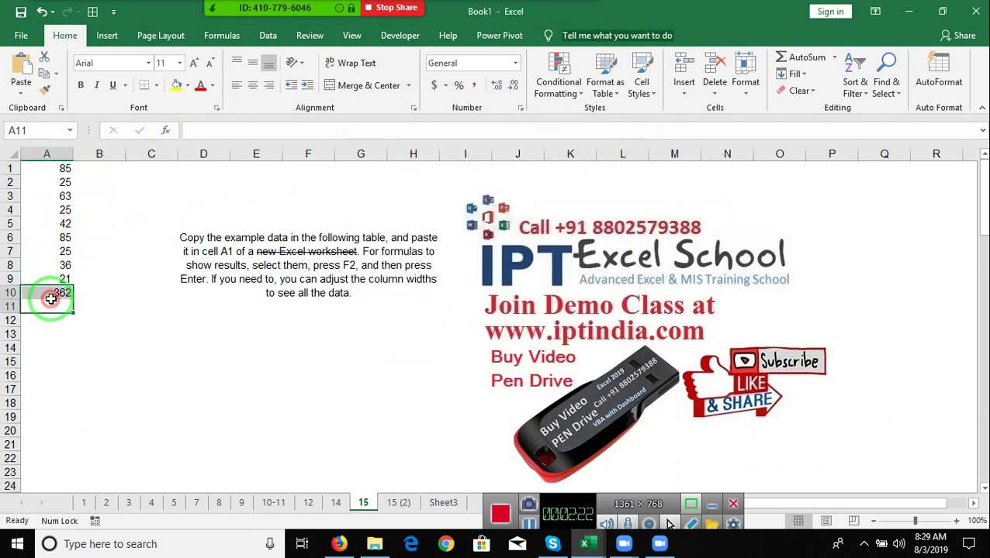
pyautogui.write('65')
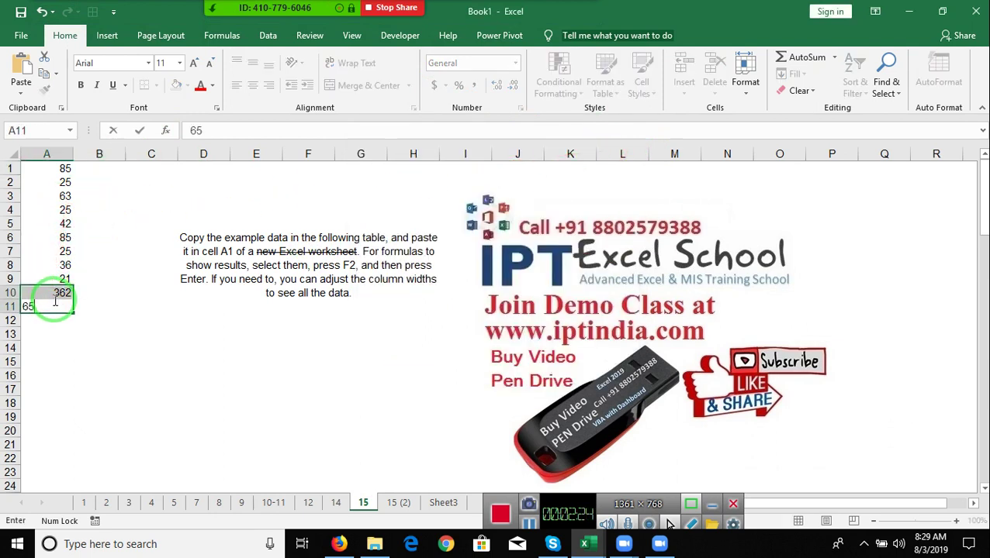
pyautogui.press('Return')
pyautogui.press('Up')
pyautogui.press('Down')
pyautogui.write('8')
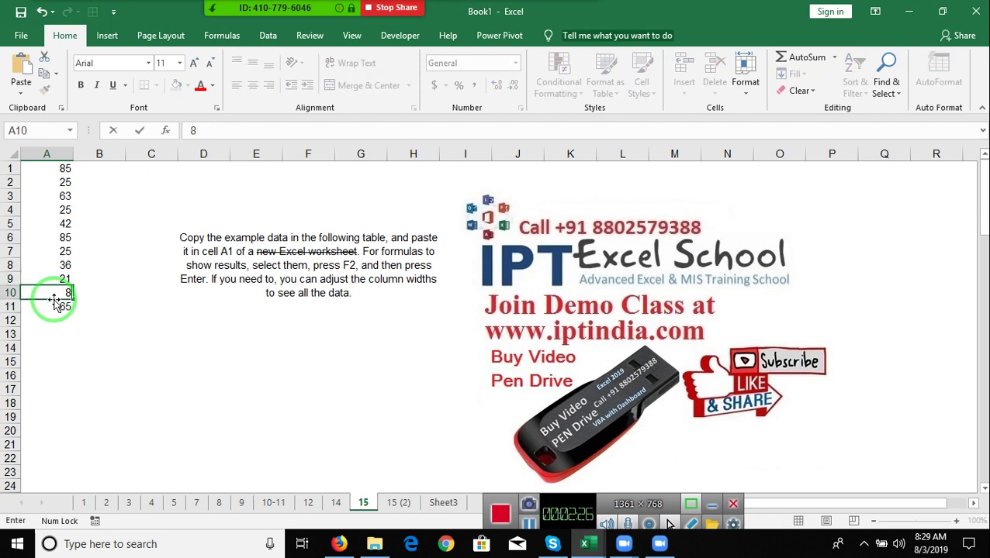
pyautogui.write('0')
pyautogui.press('Return')
# Apply strikethrough to the value 63 in cell A3.
pyautogui.click(65, 196)
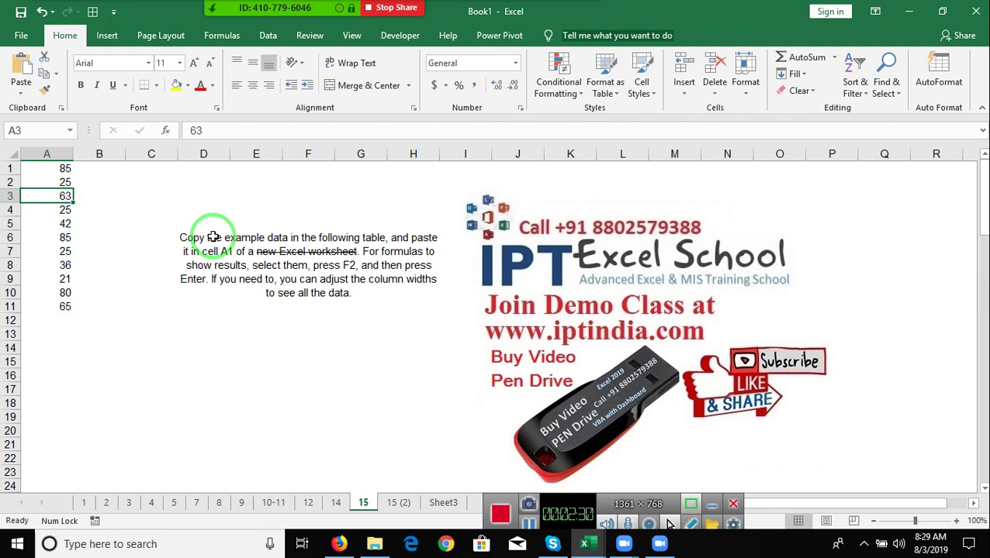
pyautogui.press('Down')
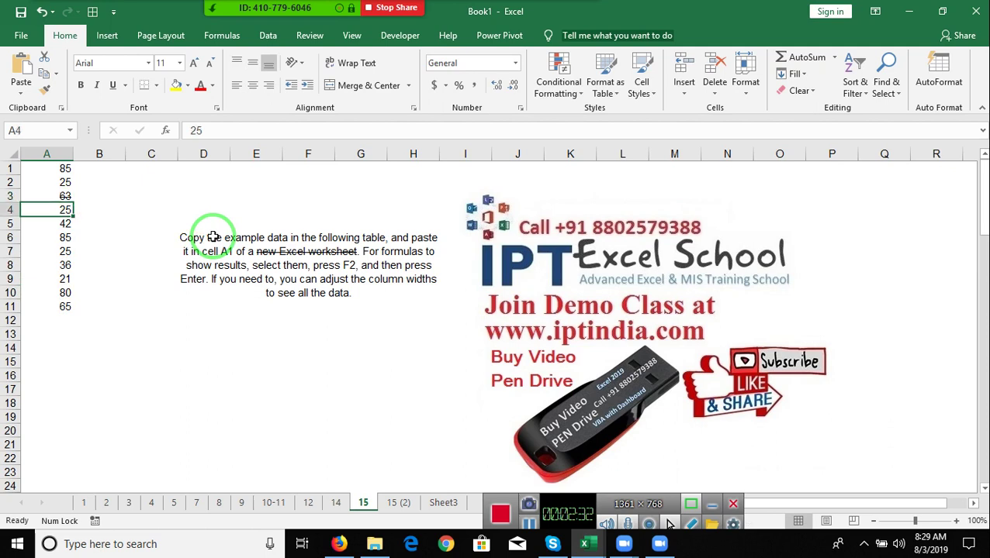
pyautogui.press('Up')
pyautogui.press('Up')
pyautogui.press('Down')
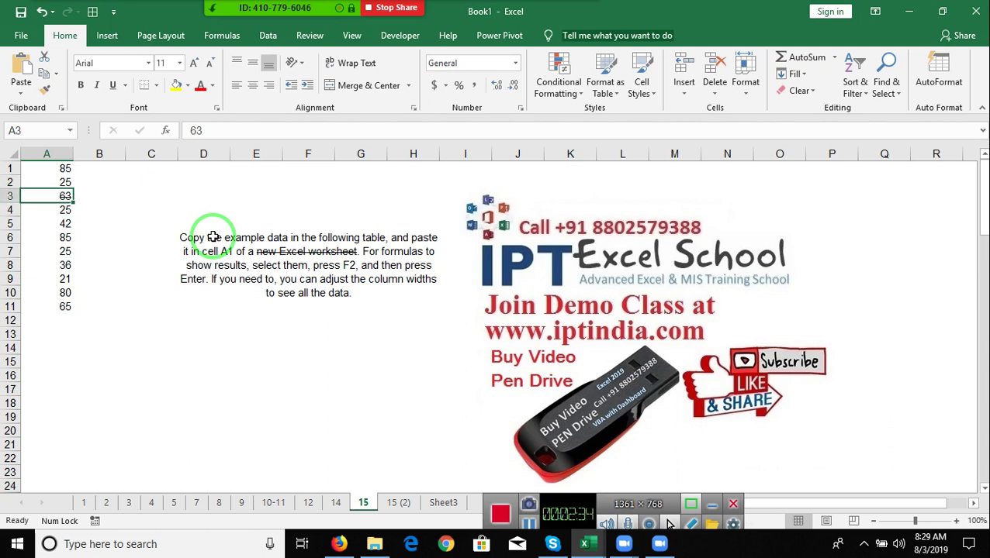
# Give cell A3 red borders on both diagonals, forming an X, via Format Cells.
pyautogui.click(514, 110)
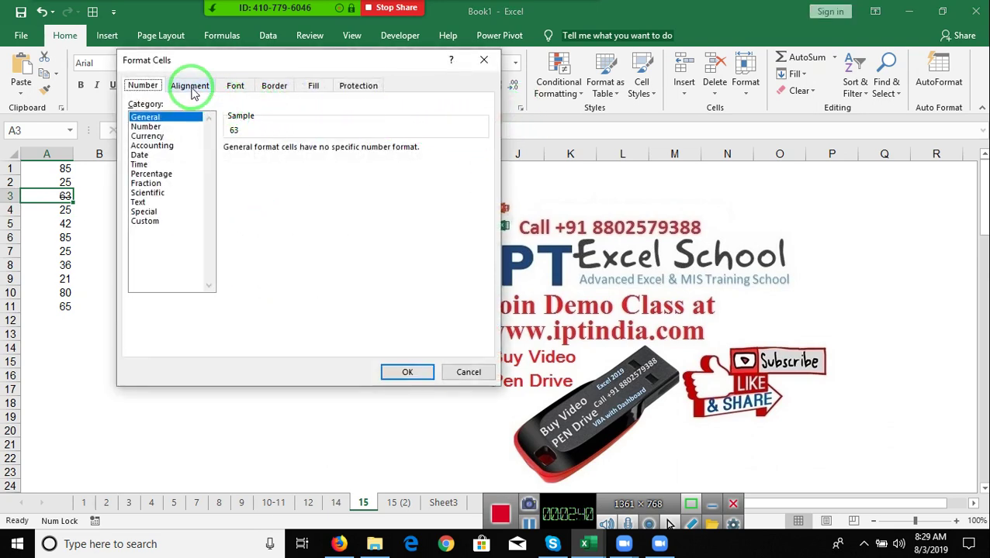
pyautogui.click(274, 85)
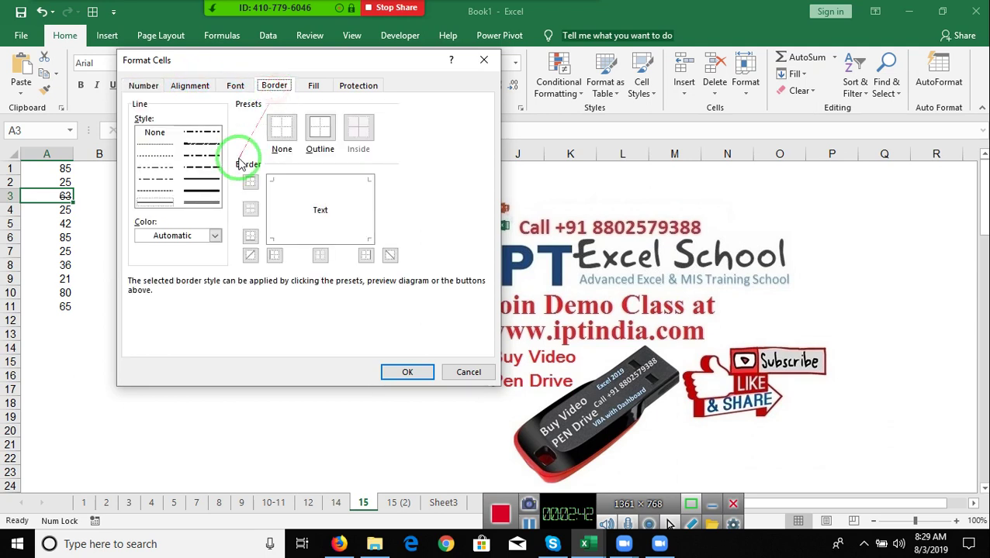
pyautogui.click(209, 236)
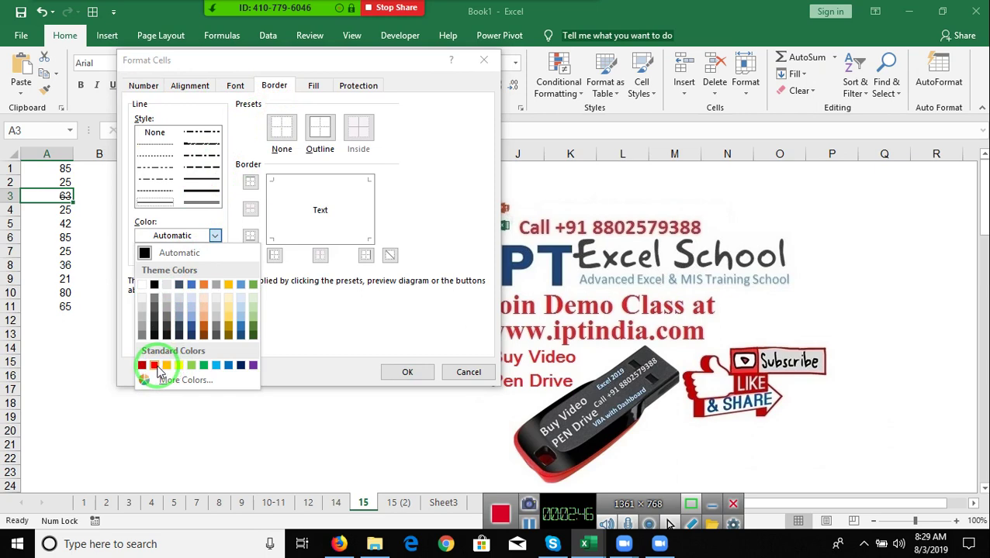
pyautogui.click(155, 365)
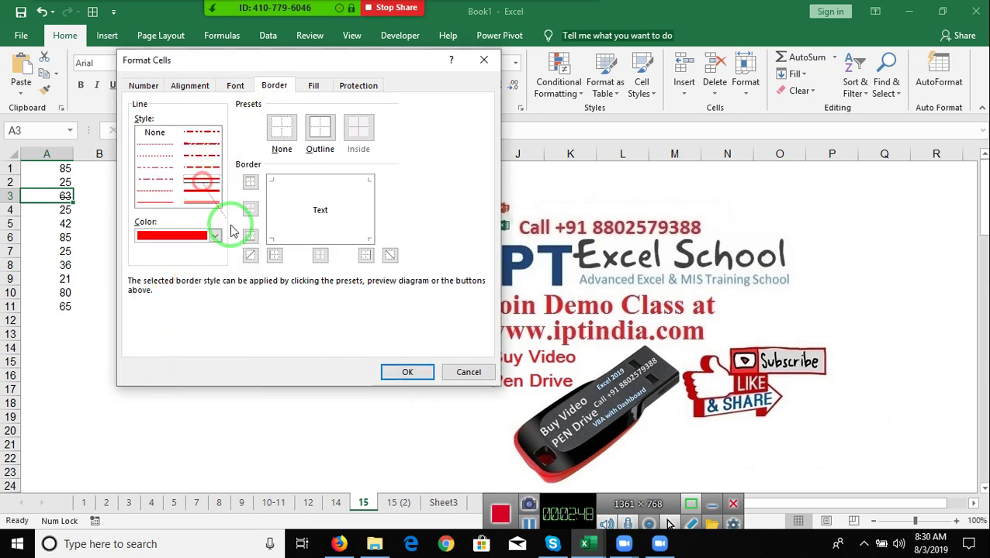
pyautogui.click(249, 256)
pyautogui.click(390, 255)
pyautogui.click(403, 373)
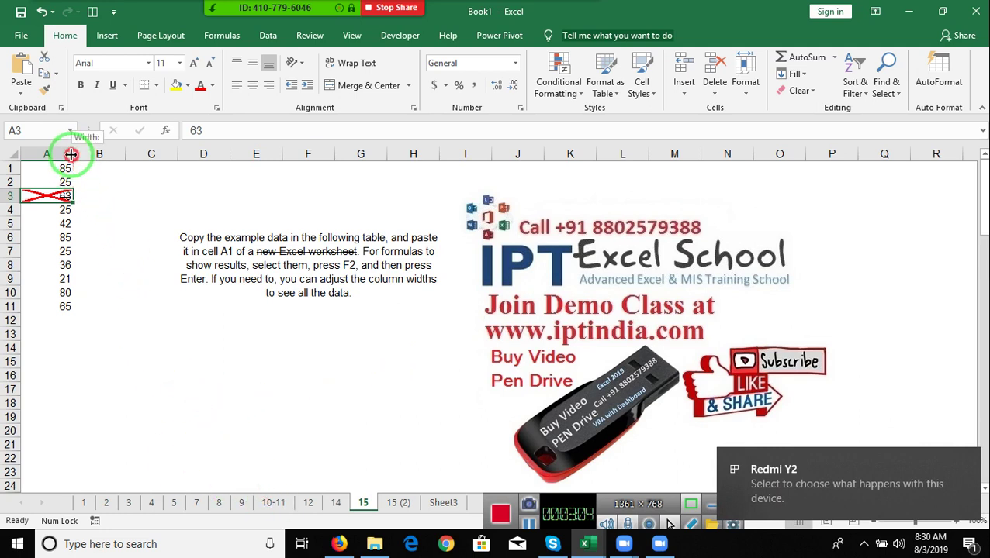
# Narrow column A to width 4, add red X borders to A6 and A9, and open sheet 15 (2).
pyautogui.moveTo(74, 154); pyautogui.dragTo(44, 158)
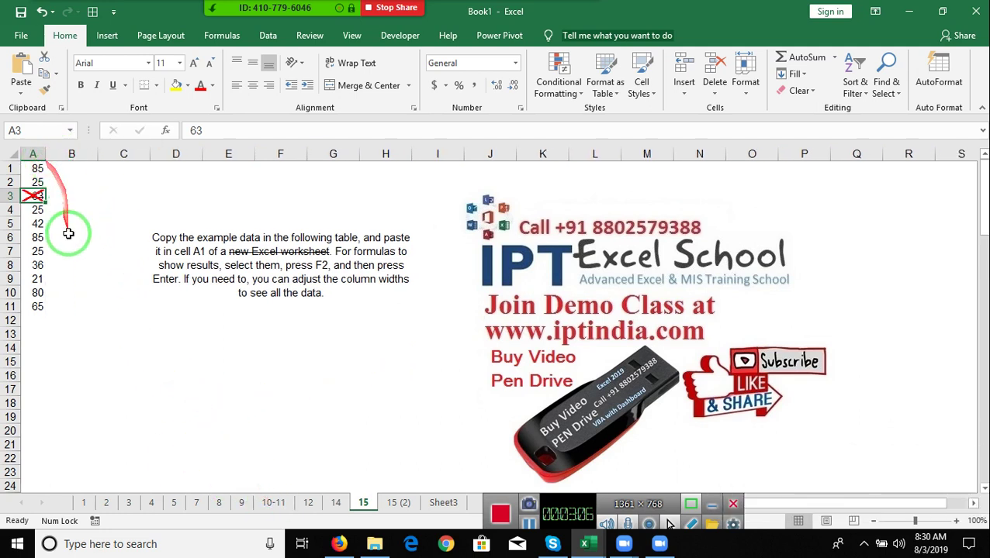
pyautogui.click(70, 237)
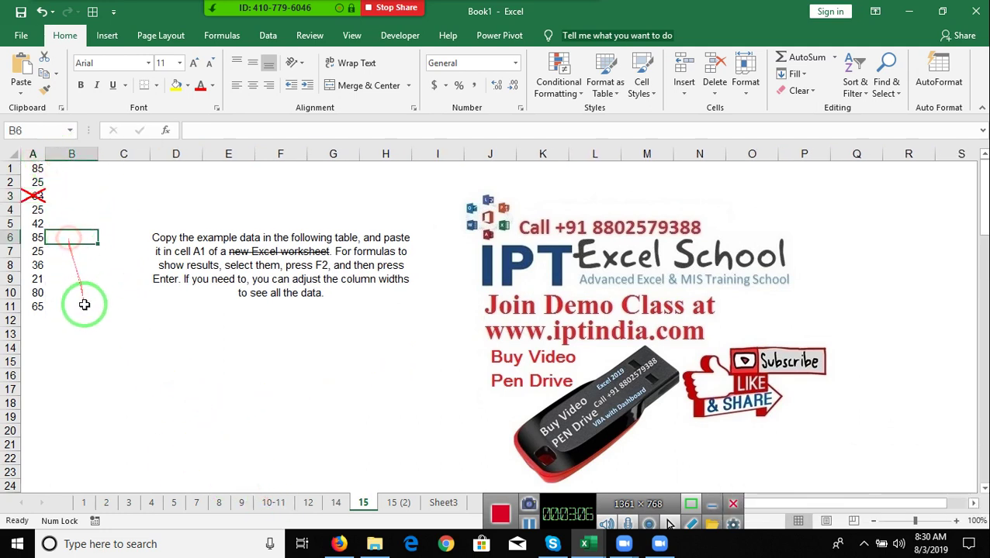
pyautogui.click(35, 238)
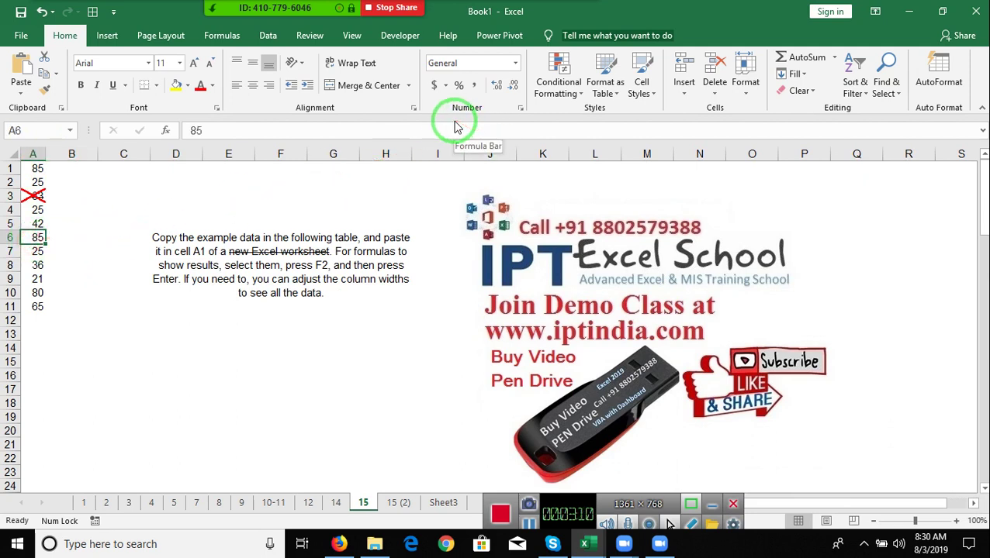
pyautogui.press('Down')
pyautogui.press('Down')
pyautogui.press('Down')
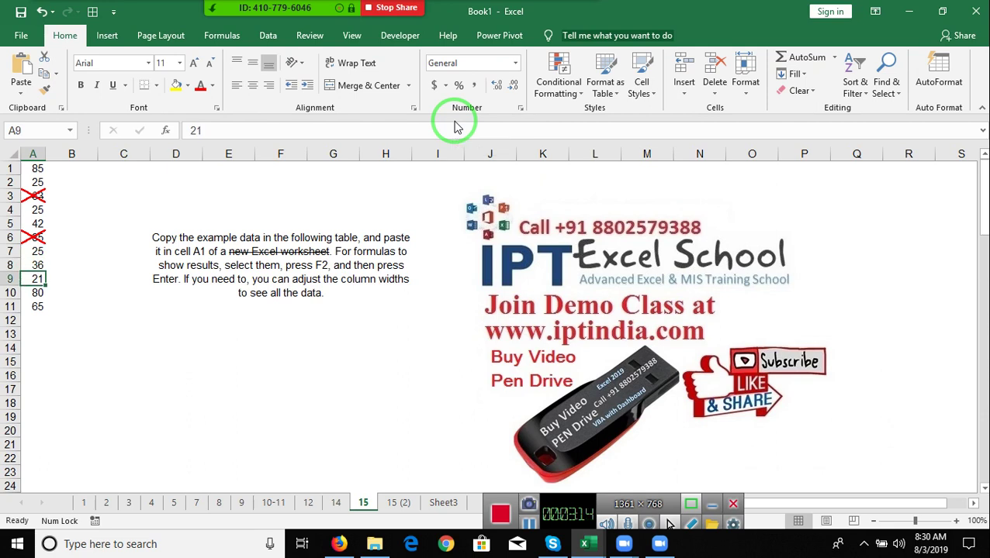
pyautogui.press('Up')
pyautogui.press('Up')
pyautogui.press('Up')
pyautogui.press('Up')
pyautogui.press('Up')
pyautogui.press('Up')
pyautogui.press('Up')
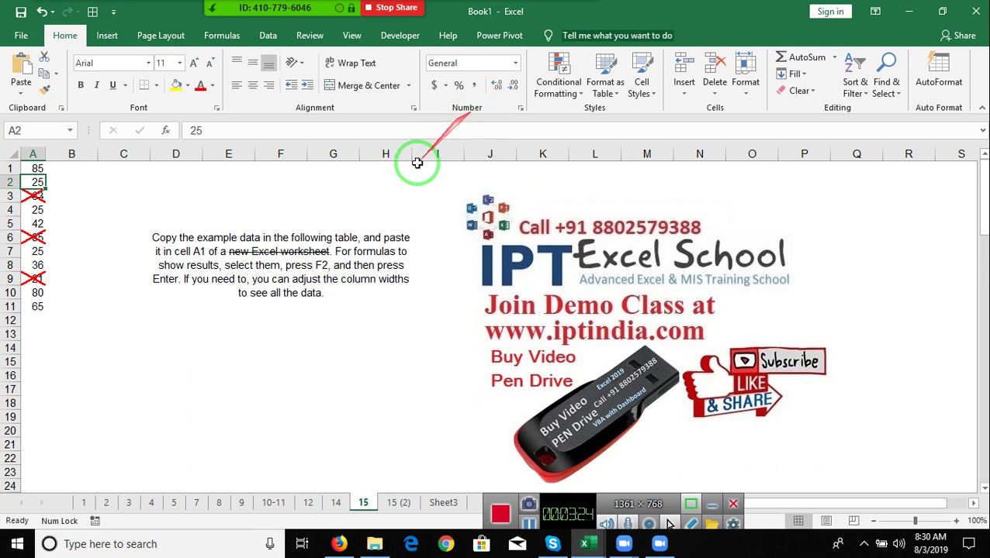
pyautogui.click(401, 503)
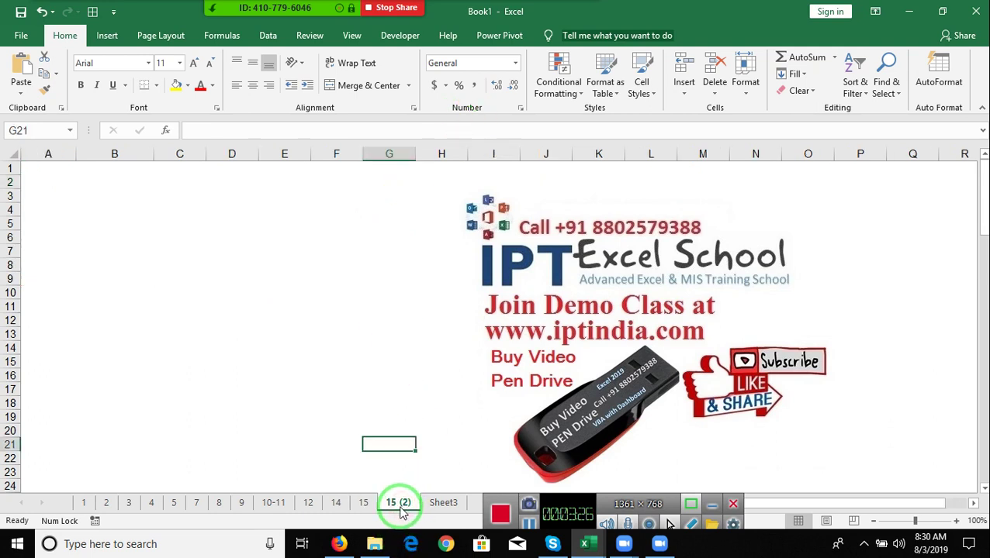
# Copy blank sheet 15 (2) as 15 (3) and rename 15 (2) to 16.
pyautogui.moveTo(403, 512); pyautogui.dragTo(444, 506)
pyautogui.click(401, 504)
pyautogui.doubleClick(401, 504)
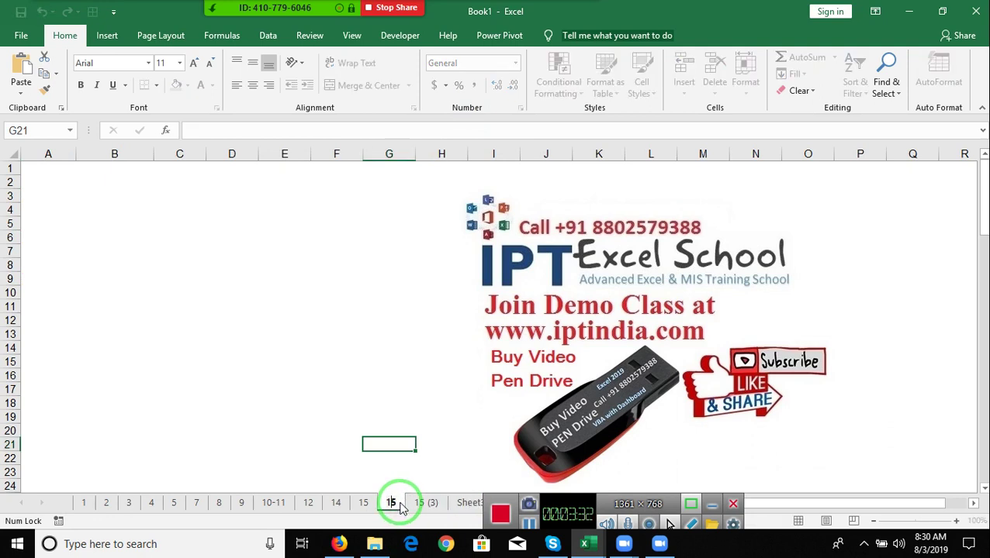
pyautogui.write('16')
pyautogui.click(372, 419)
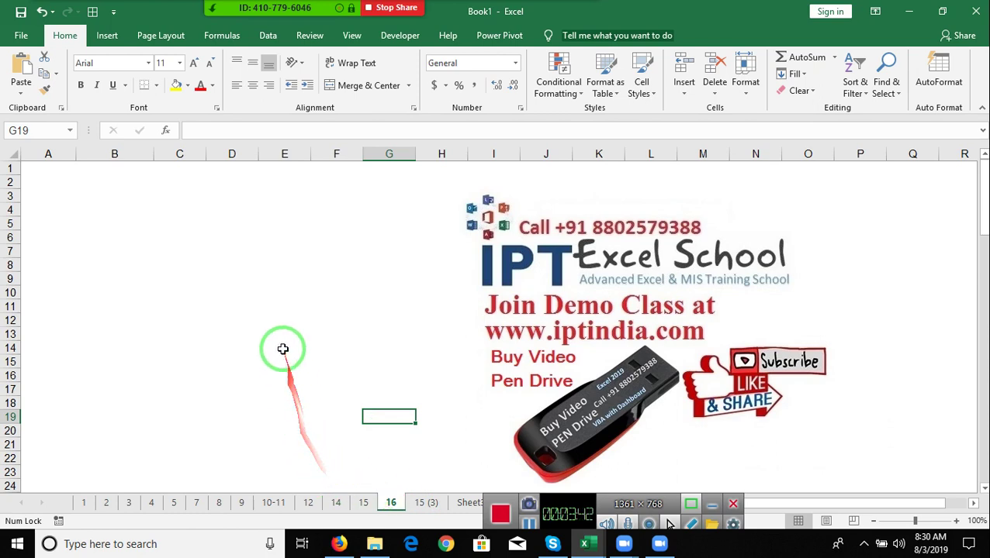
pyautogui.click(34, 171)
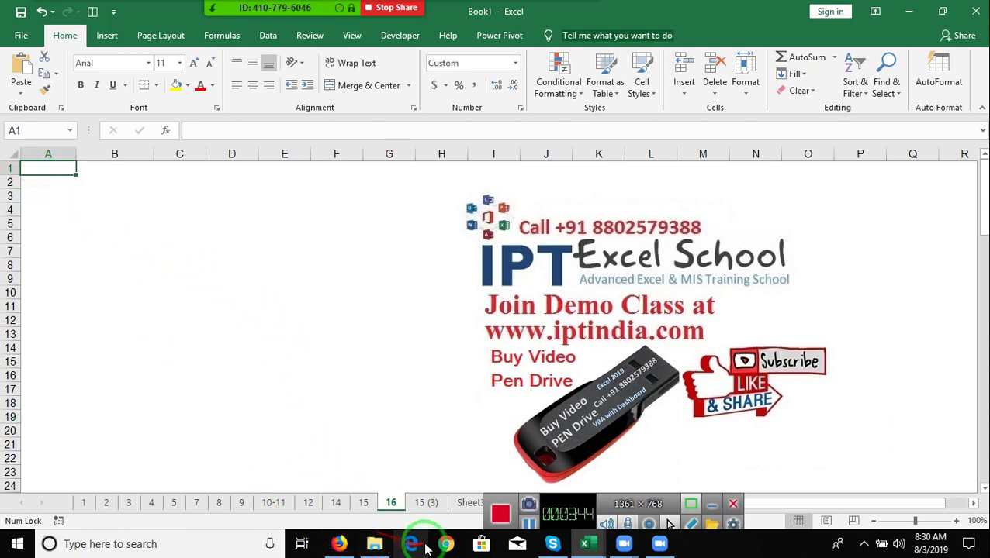
pyautogui.click(341, 544)
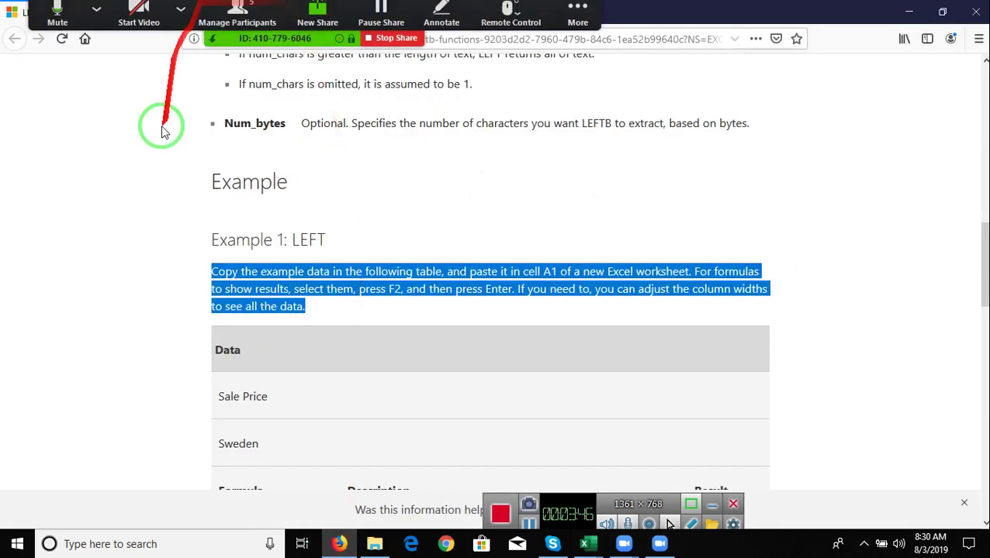
# Open google.com in a new Firefox tab and focus its search box.
pyautogui.click(153, 161)
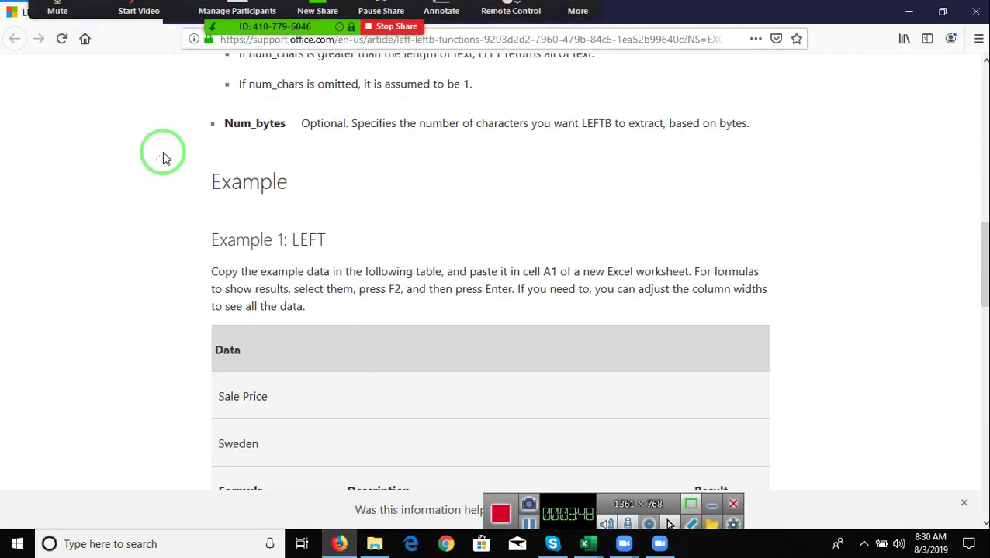
pyautogui.click(177, 14)
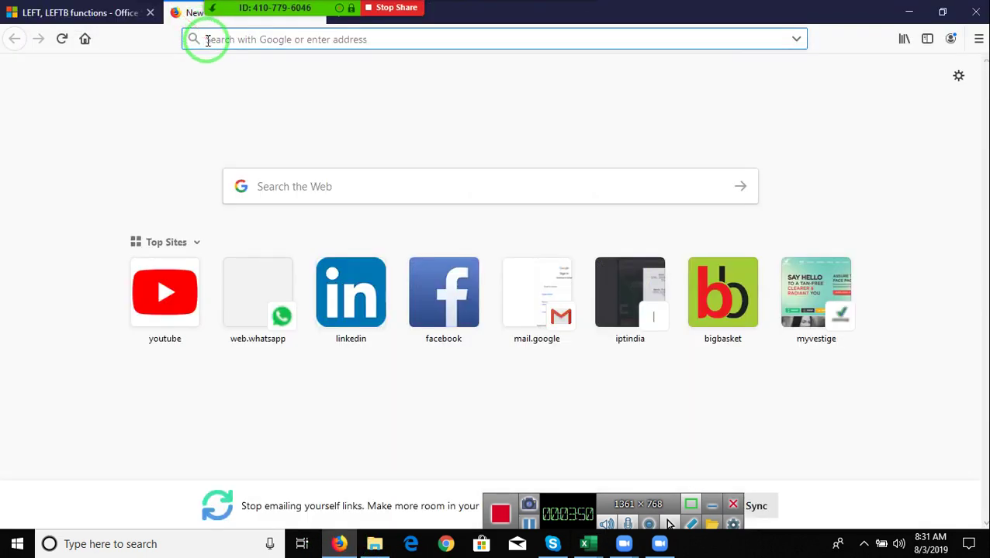
pyautogui.write('g')
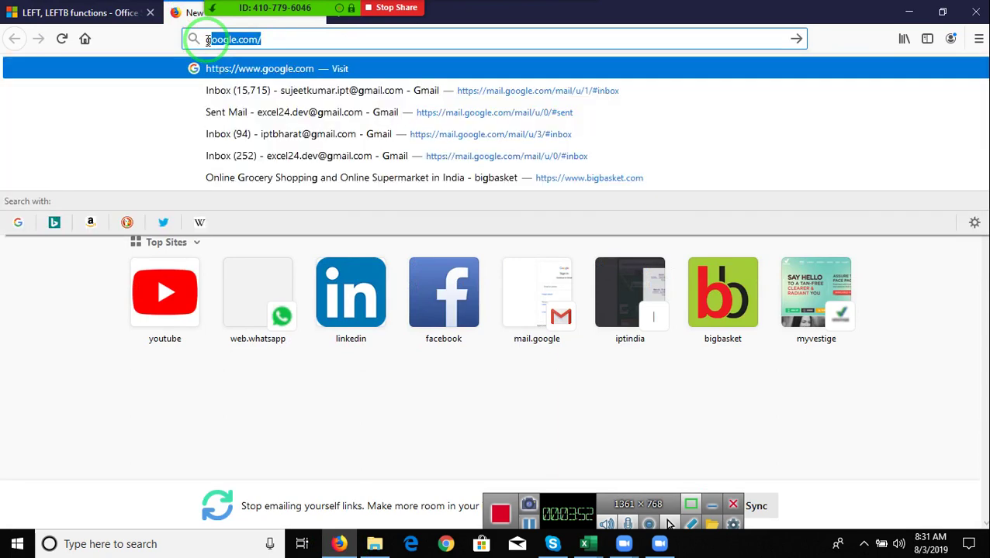
pyautogui.write('oo')
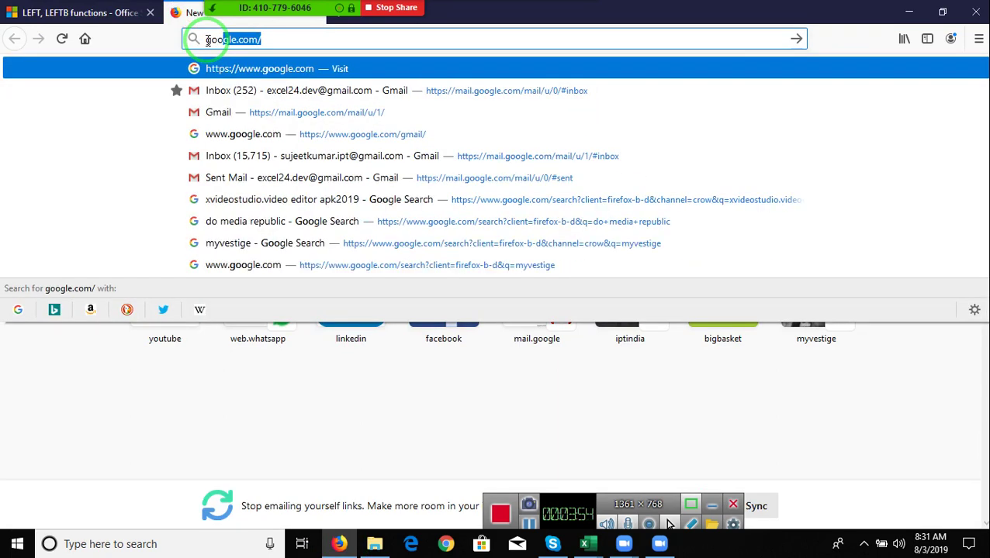
pyautogui.press('Return')
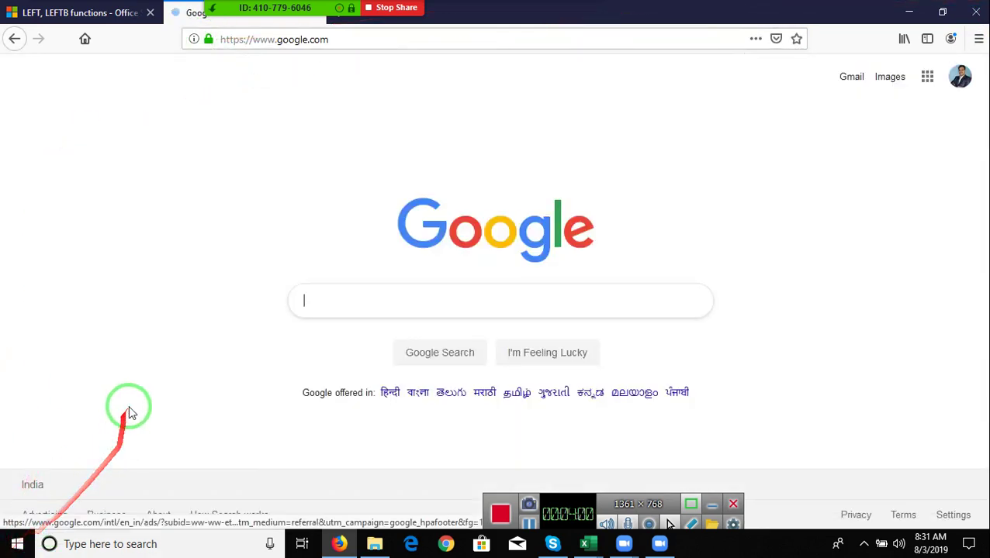
pyautogui.click(363, 309)
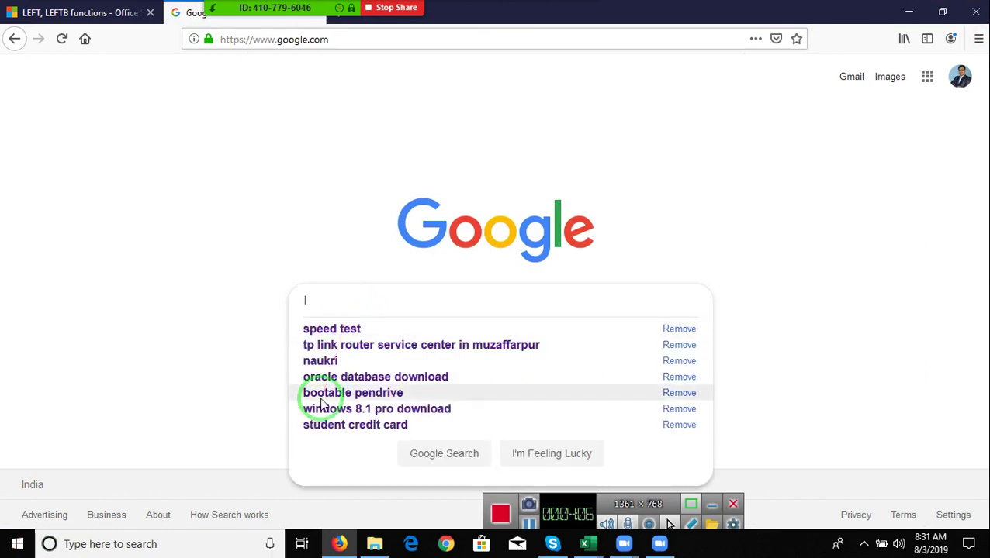
# Replace the mistyped query with 'BARCODE FONT' and search Google for it.
pyautogui.write('is')
pyautogui.press('BackSpace')
pyautogui.press('BackSpace')
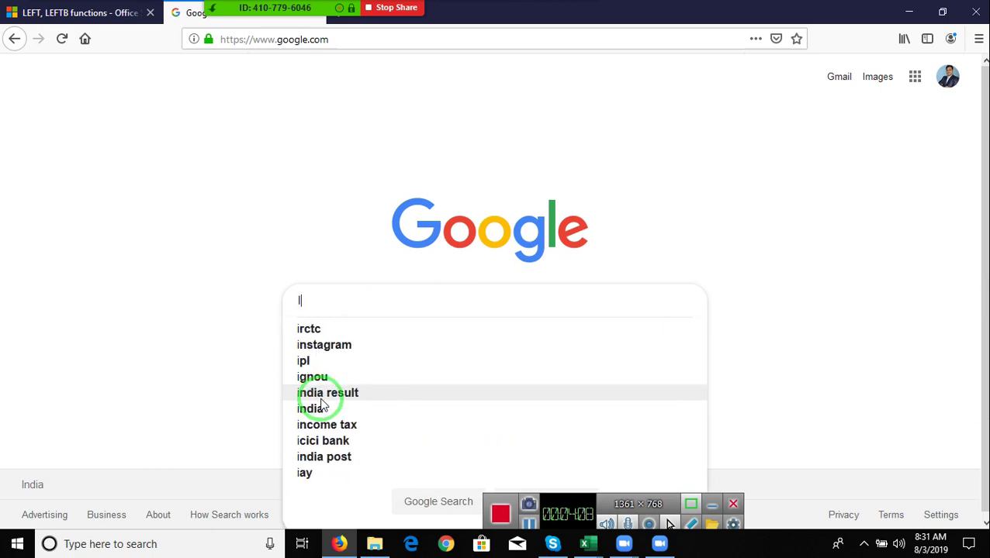
pyautogui.write('D UTOM')
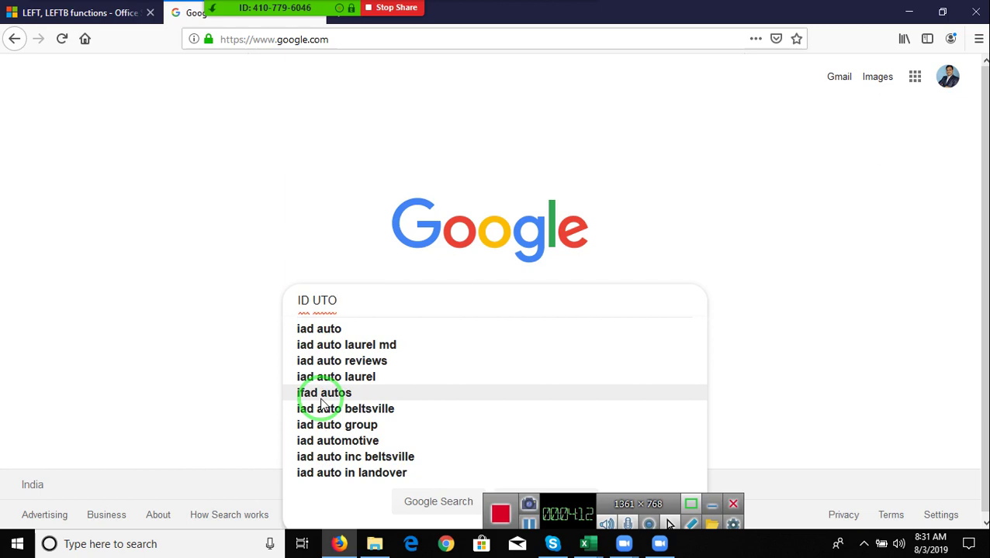
pyautogui.write('AT')
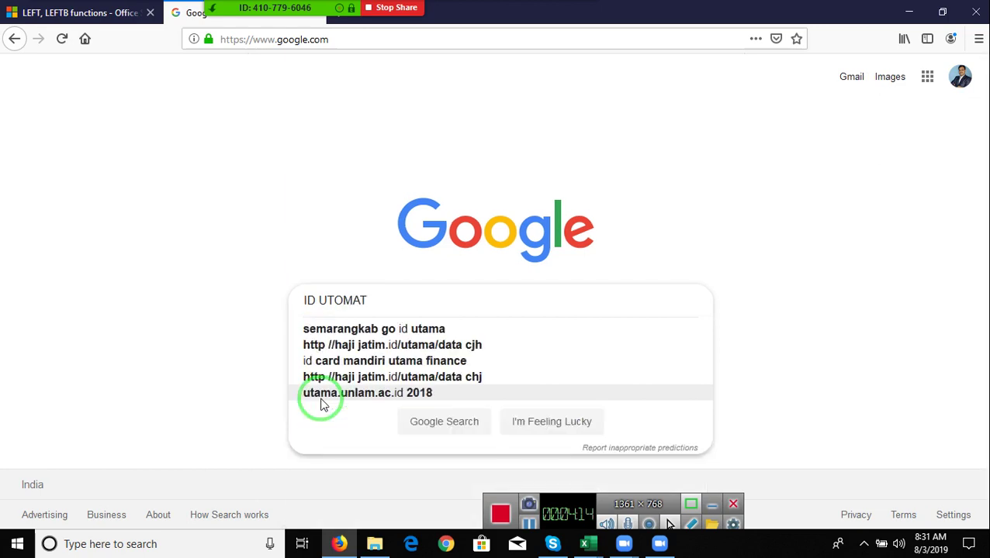
pyautogui.write('IC B')
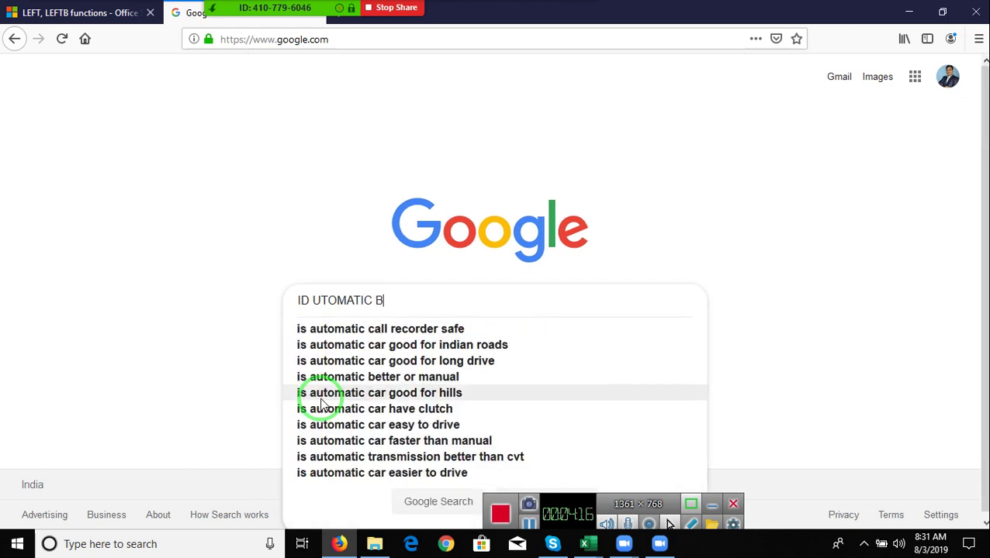
pyautogui.write('ARC')
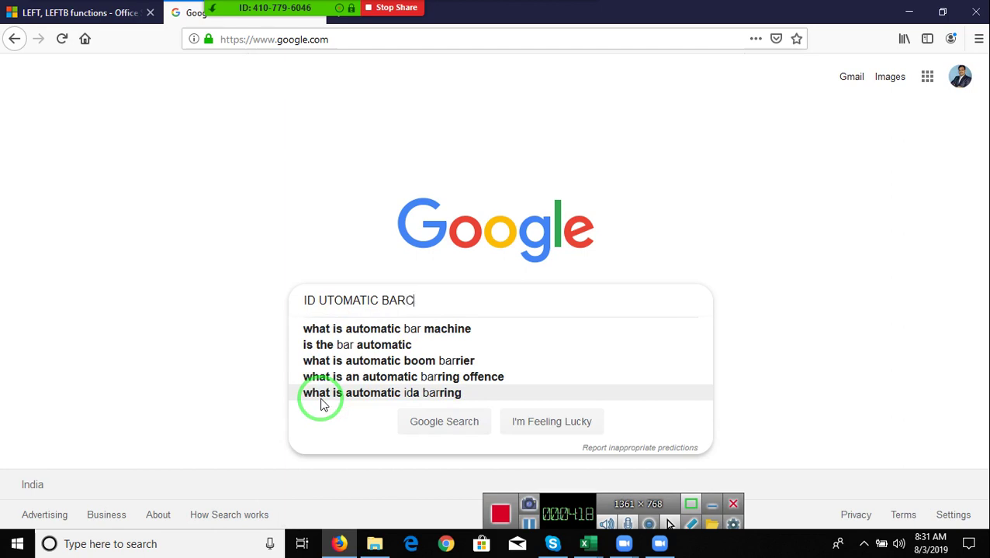
pyautogui.write('ODE')
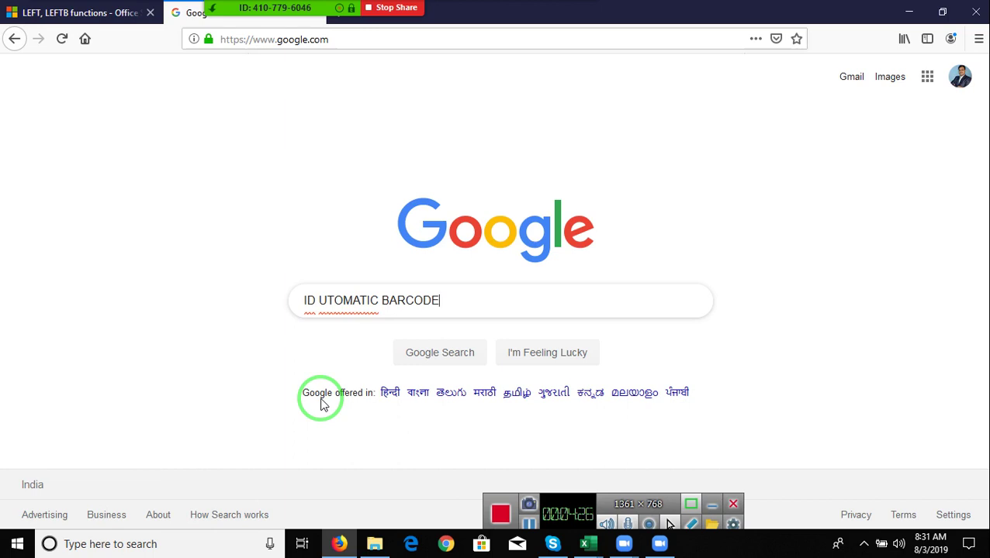
pyautogui.press('BackSpace')
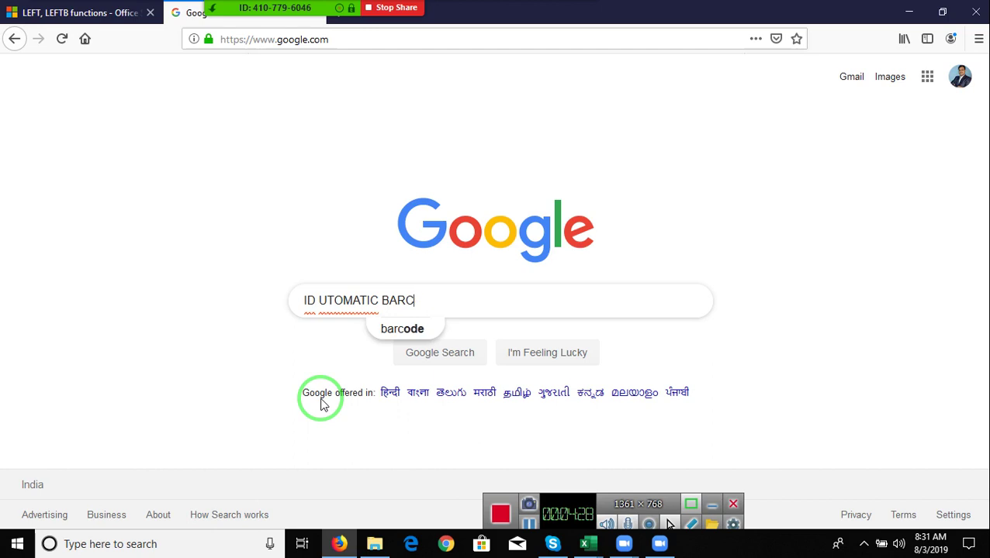
pyautogui.press('BackSpace')
pyautogui.press('BackSpace')
pyautogui.press('BackSpace')
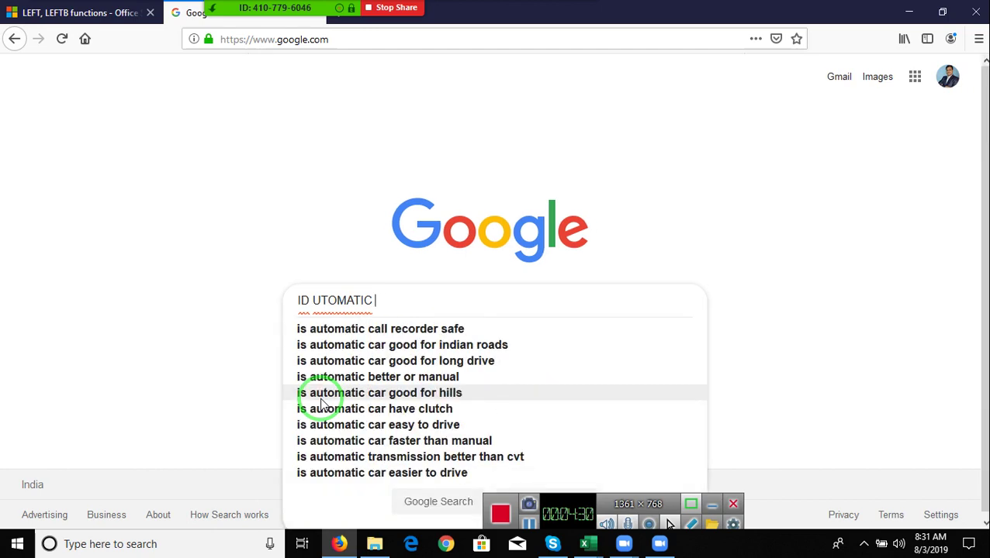
pyautogui.press('BackSpace')
pyautogui.press('BackSpace')
pyautogui.press('BackSpace')
pyautogui.press('BackSpace')
pyautogui.press('BackSpace')
pyautogui.press('BackSpace')
pyautogui.press('BackSpace')
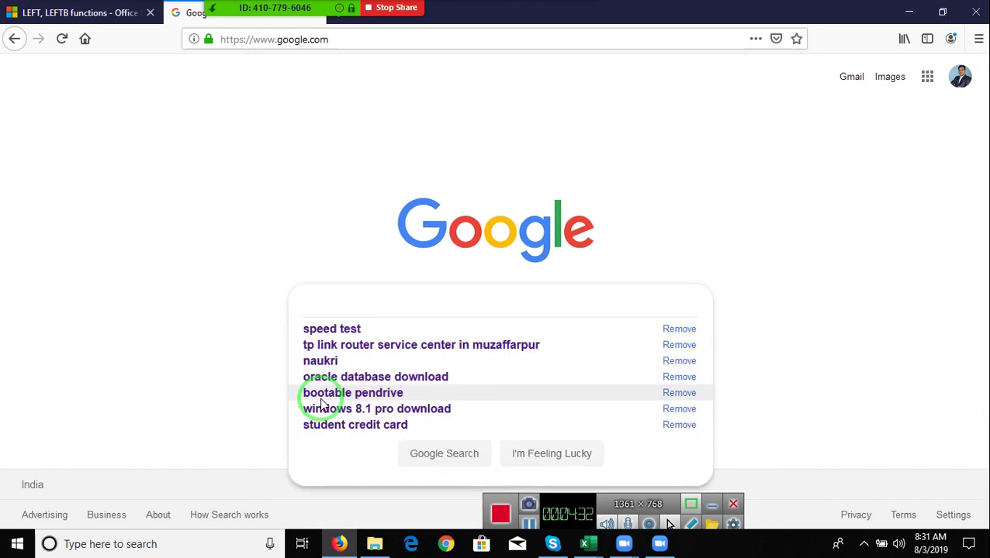
pyautogui.press('BackSpace')
pyautogui.write('AR')
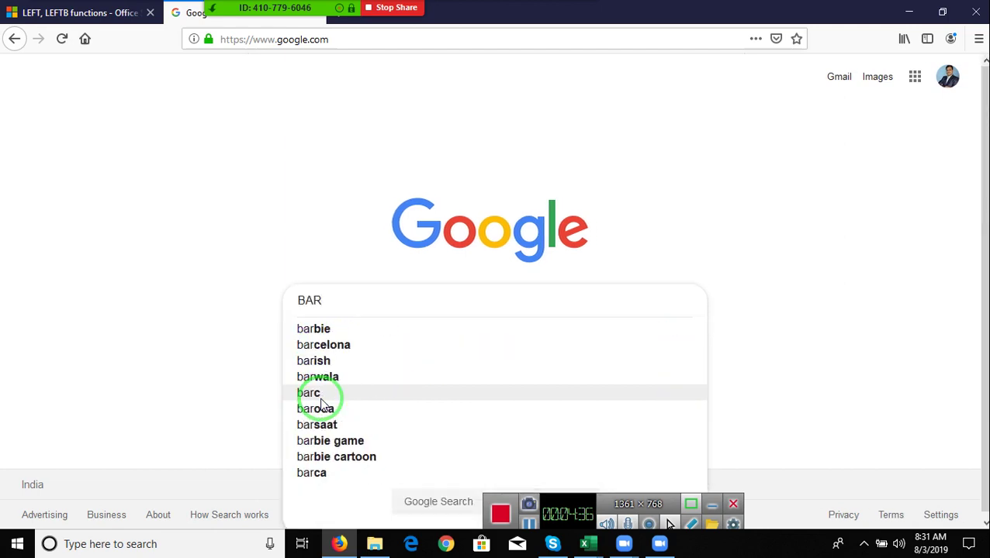
pyautogui.write('CODE ')
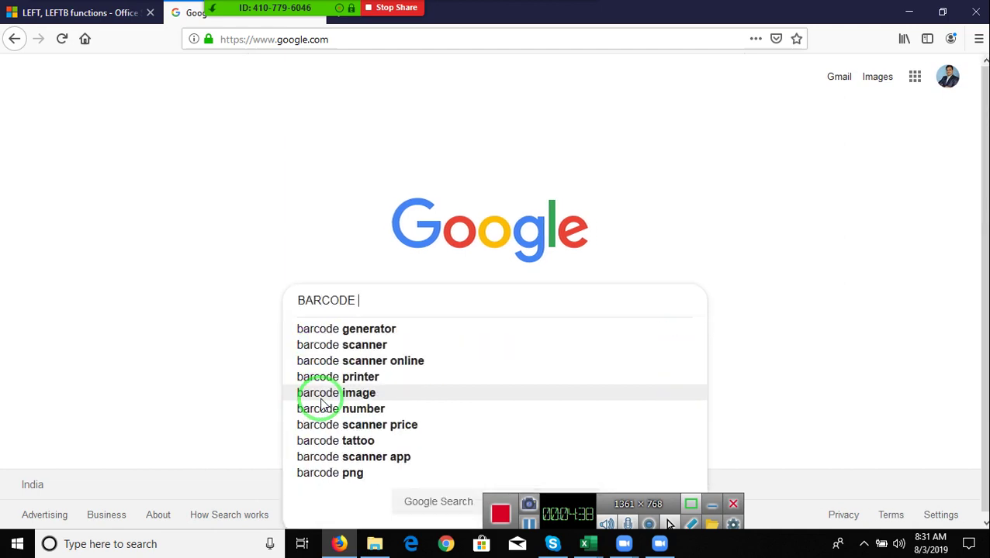
pyautogui.write('FONT')
pyautogui.press('Return')
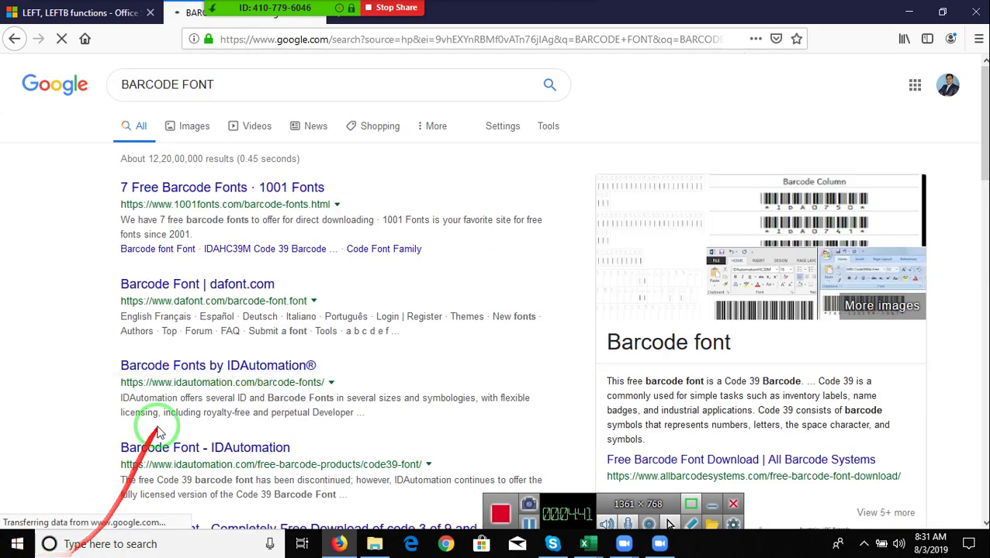
# Open 1001 Fonts' '7 Free Barcode Fonts' page and save the first font as barcode-font.zip.
pyautogui.click(232, 192)
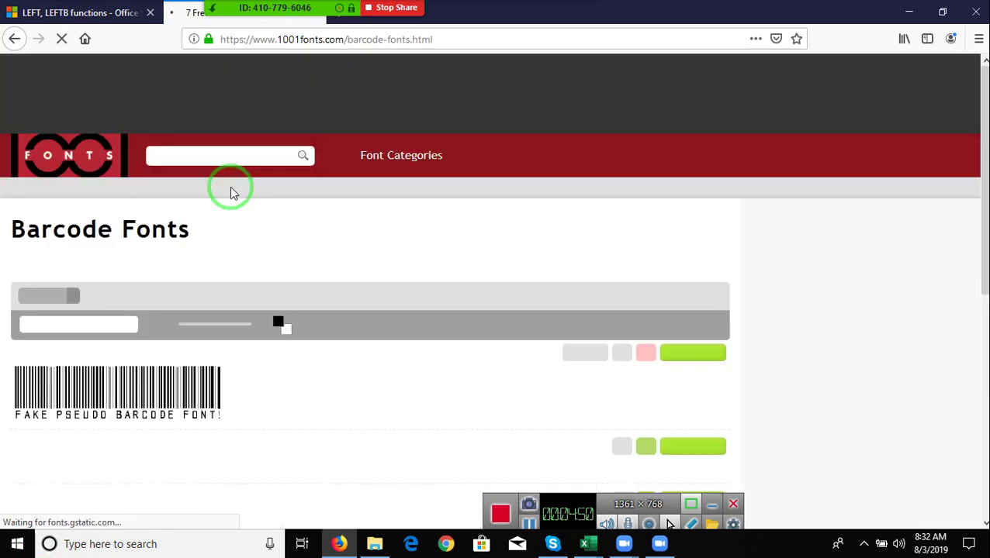
pyautogui.scroll(-3, 224, 390)
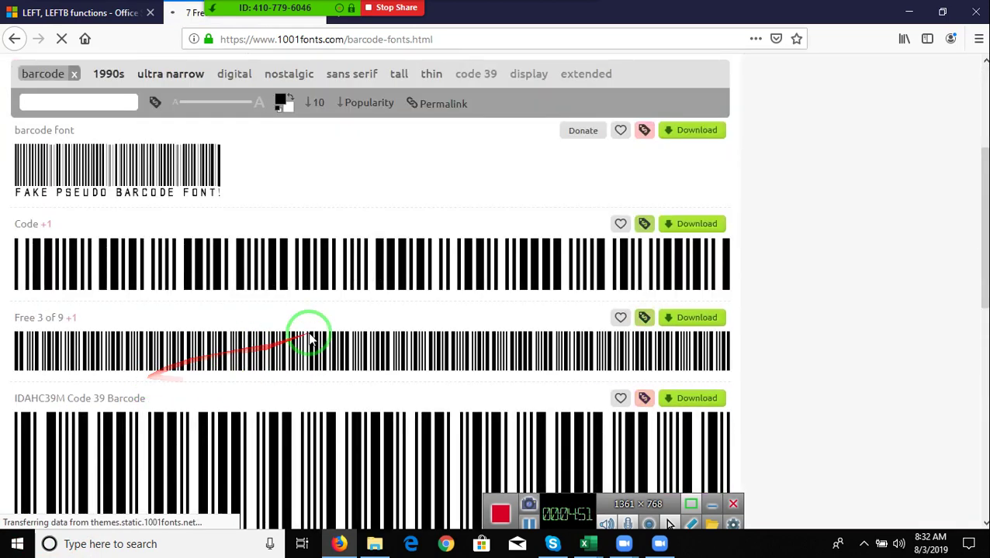
pyautogui.scroll(1, 504, 387)
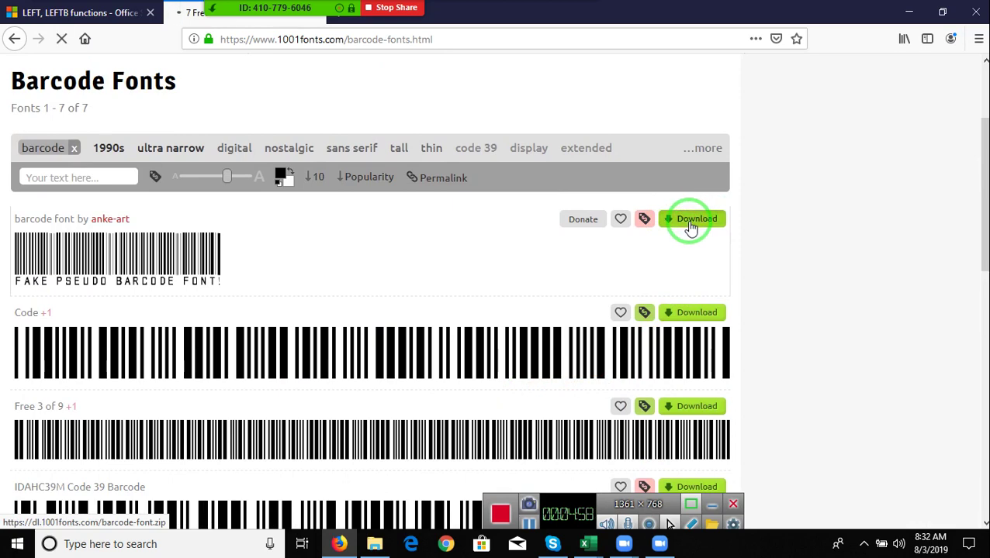
pyautogui.click(690, 223)
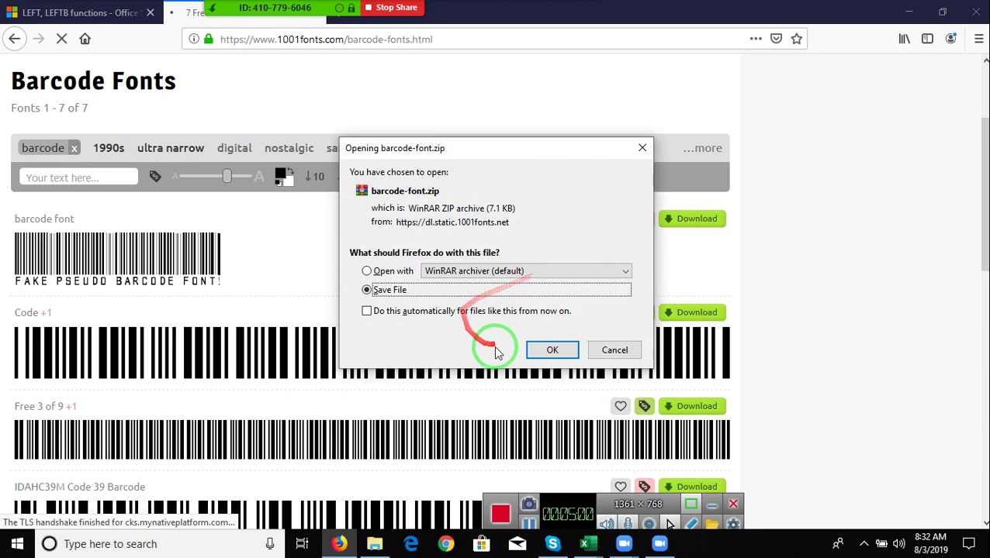
pyautogui.click(549, 351)
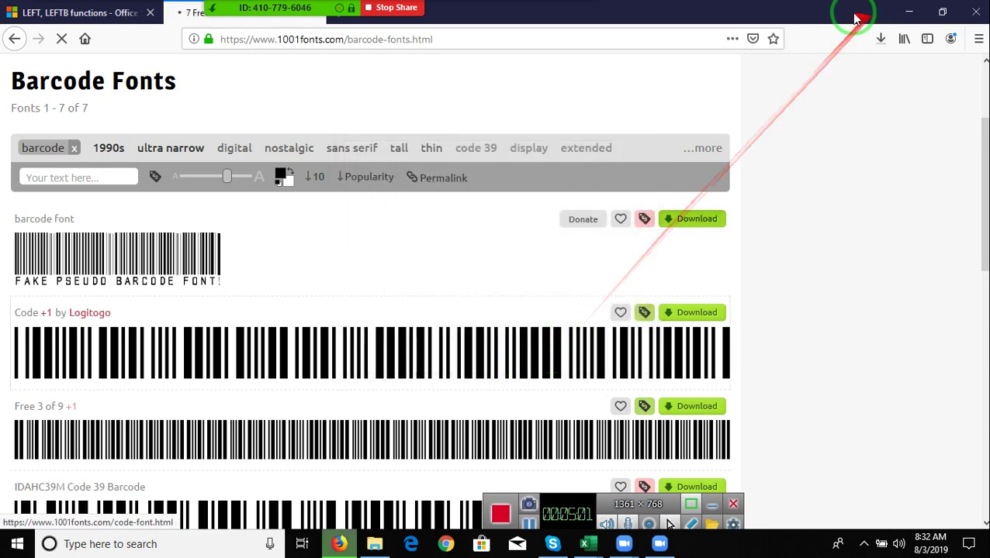
pyautogui.click(880, 40)
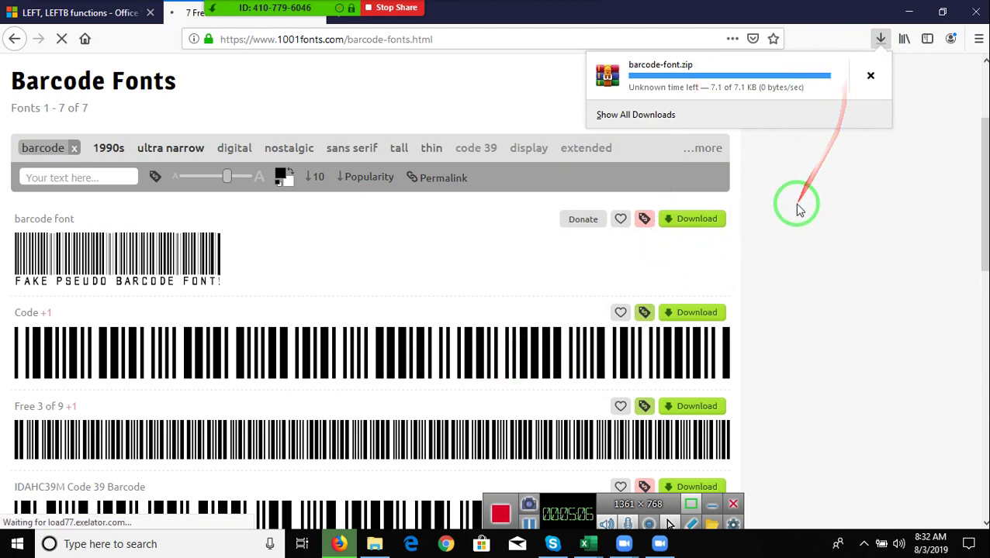
# Open barcode-font.zip in WinRAR and install BarcodeFont.ttf from its font preview.
pyautogui.click(706, 84)
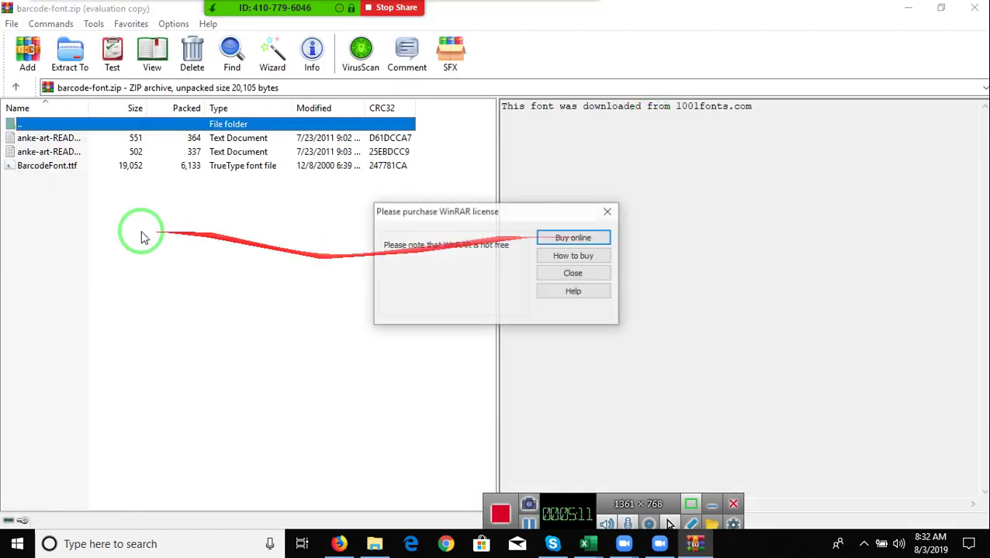
pyautogui.click(608, 211)
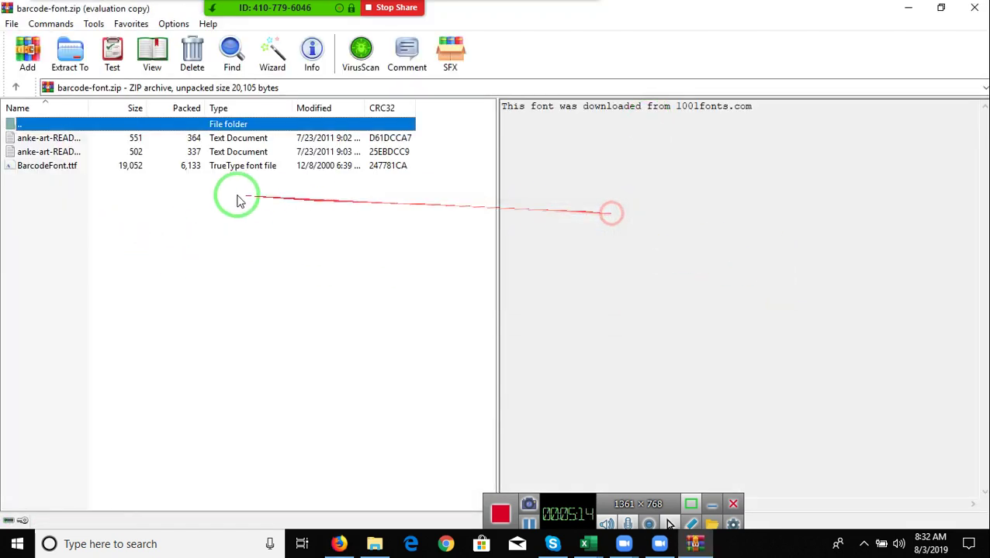
pyautogui.doubleClick(48, 166)
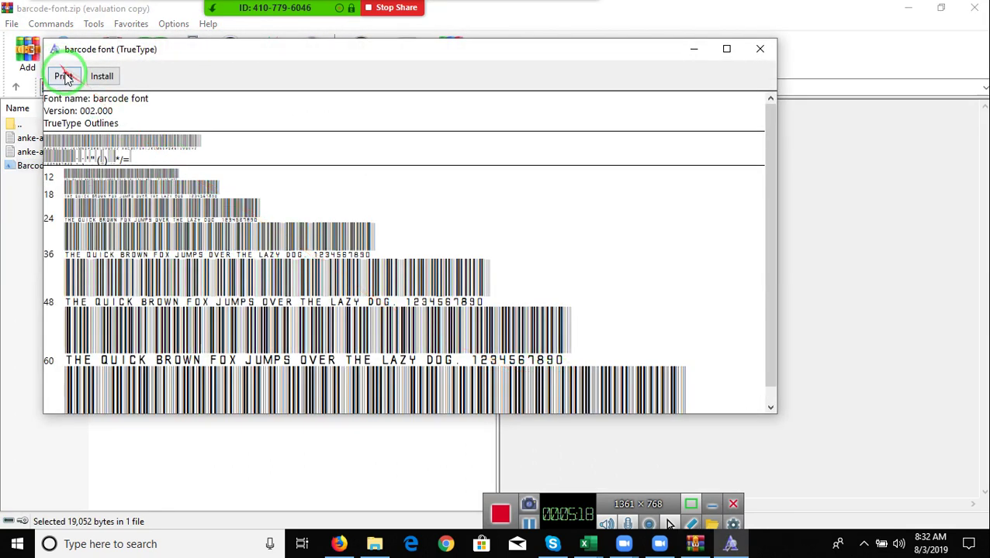
pyautogui.click(101, 77)
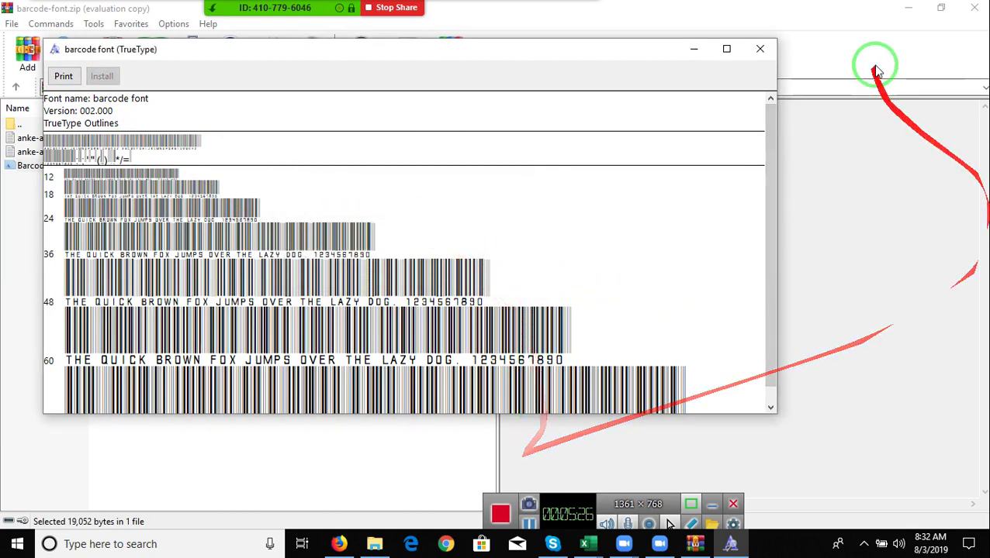
pyautogui.click(760, 49)
pyautogui.moveTo(587, 544)
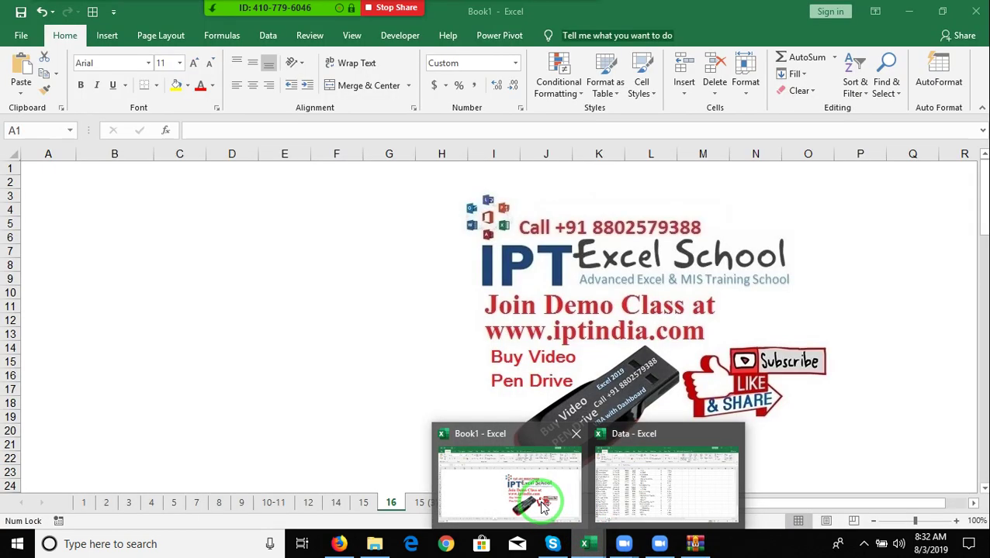
# Bring the Book1 workbook back to the front on sheet 16 and select cells B3:B4.
pyautogui.click(549, 508)
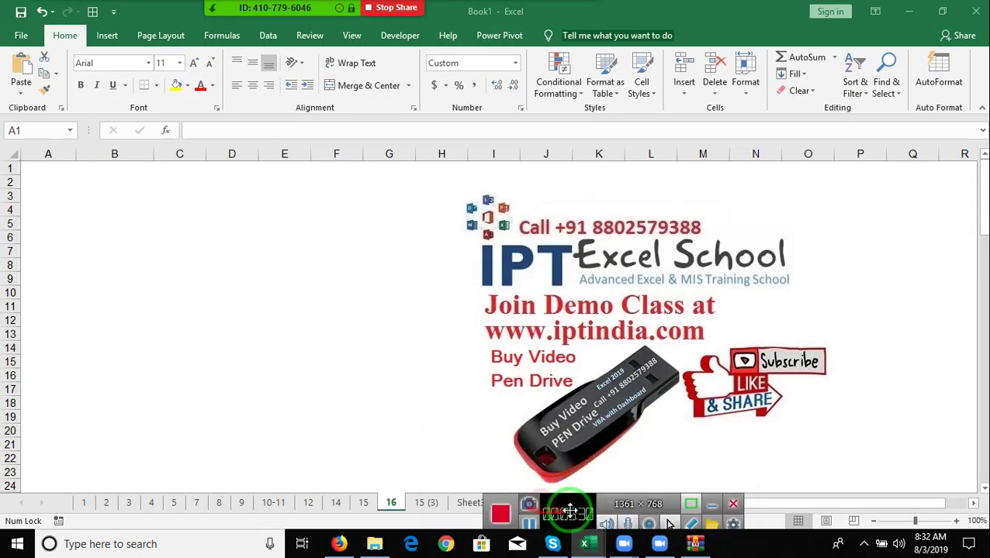
pyautogui.moveTo(115, 203); pyautogui.dragTo(116, 196)
pyautogui.click(116, 62)
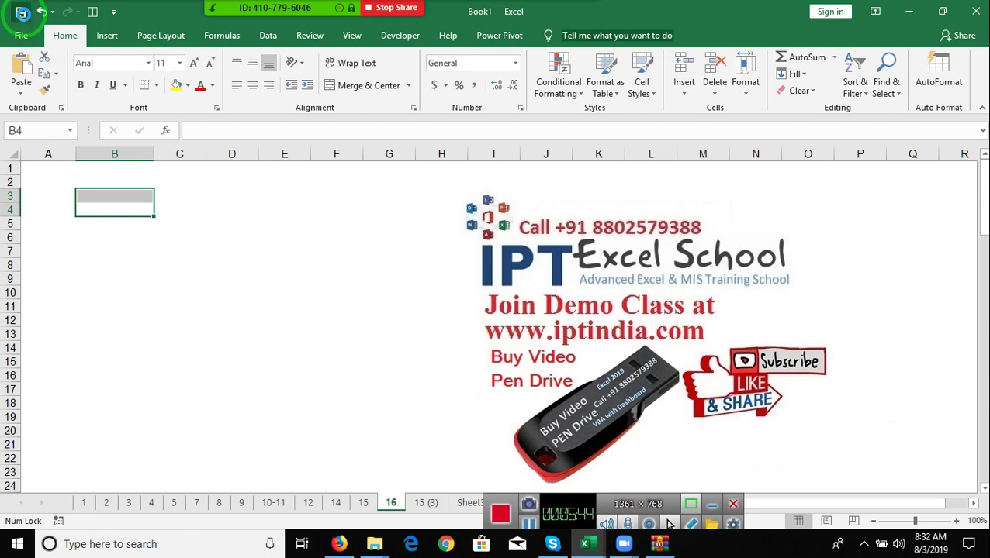
pyautogui.hotkey('ctrl', 's')
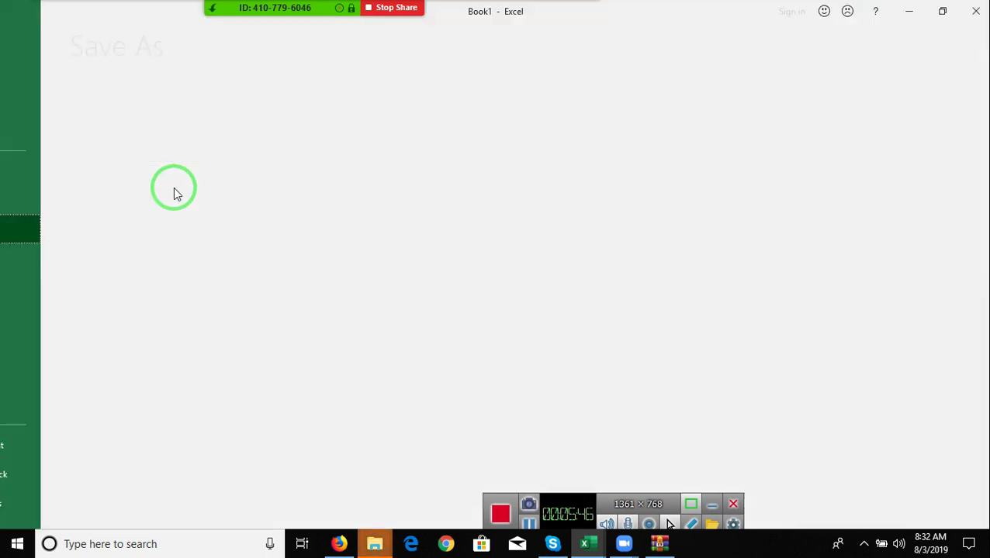
pyautogui.click(444, 280)
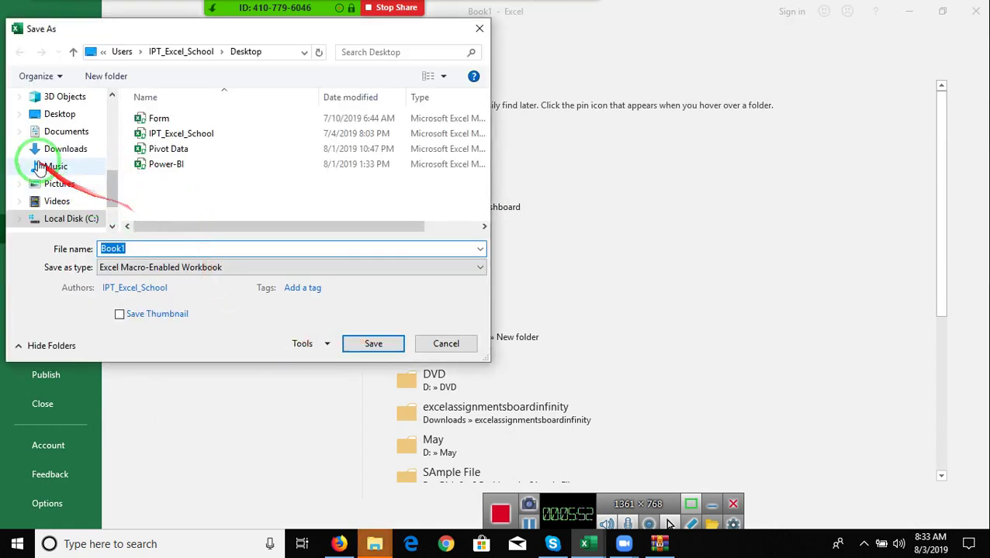
pyautogui.click(60, 114)
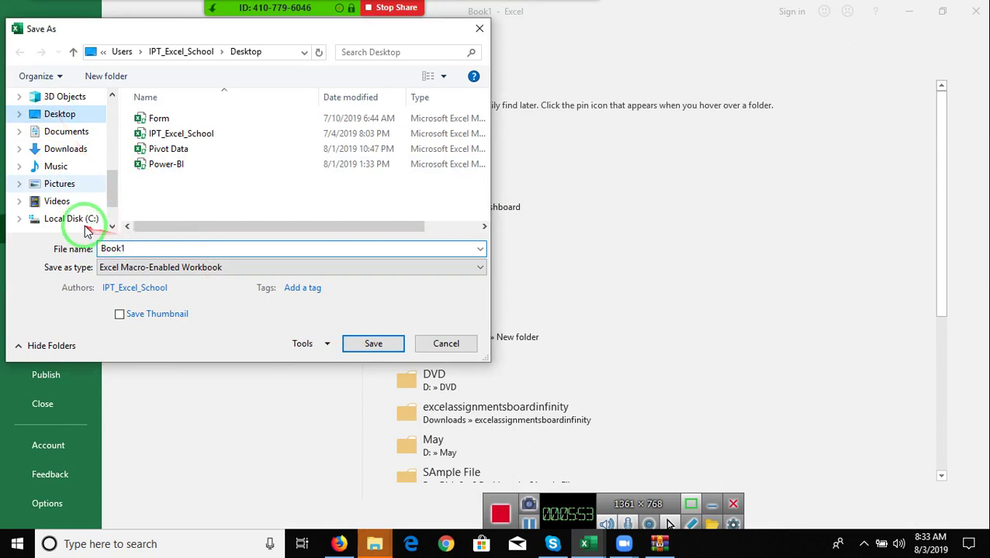
pyautogui.click(59, 114)
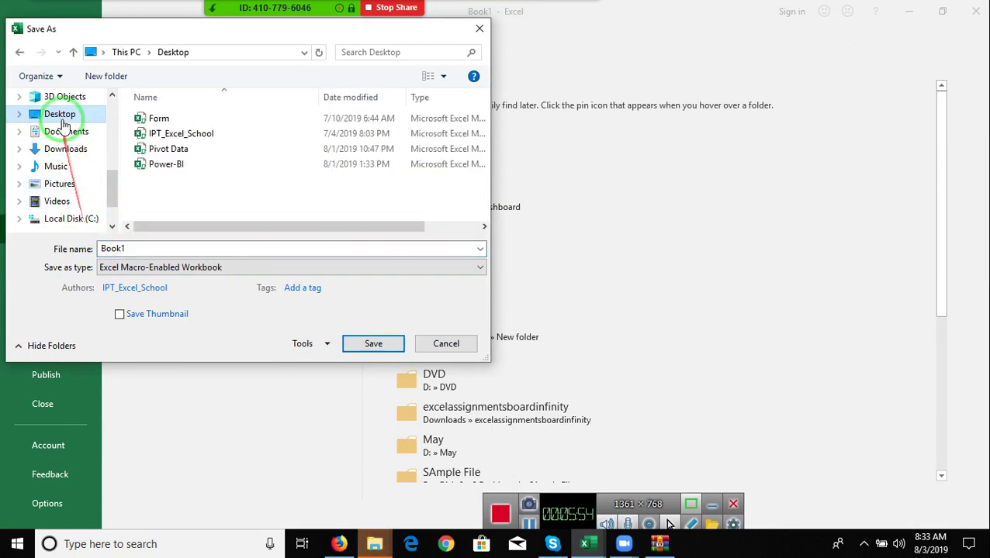
pyautogui.click(20, 53)
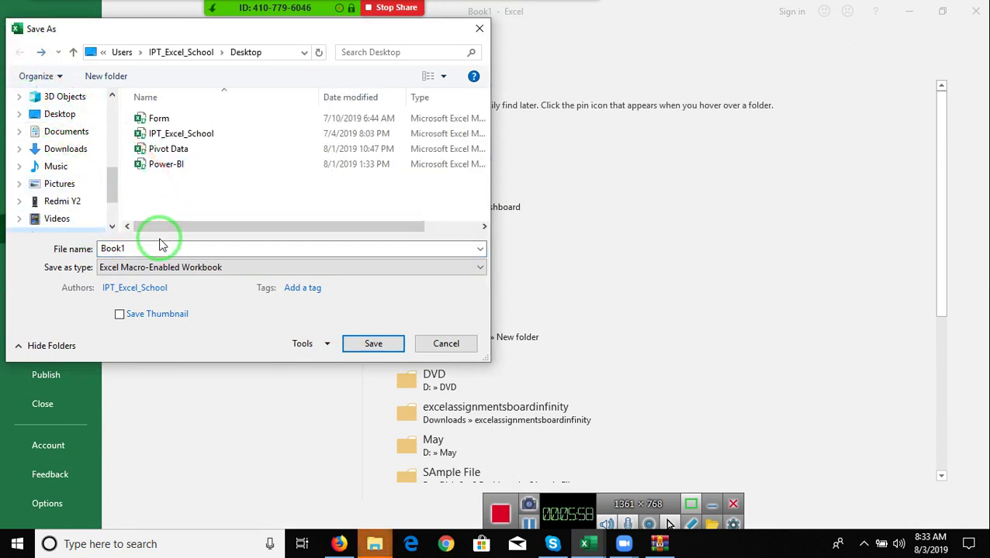
pyautogui.click(130, 249)
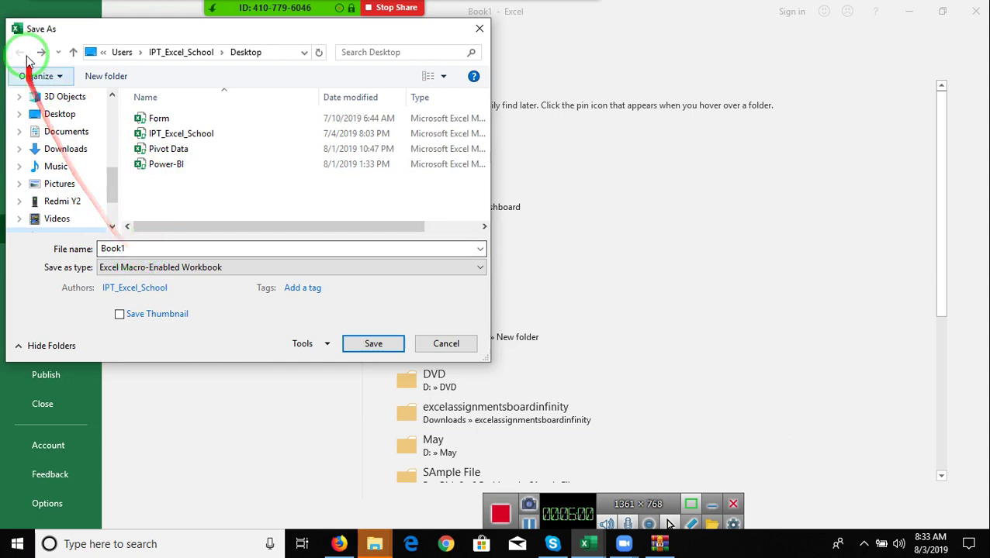
pyautogui.scroll(-2, 110, 194)
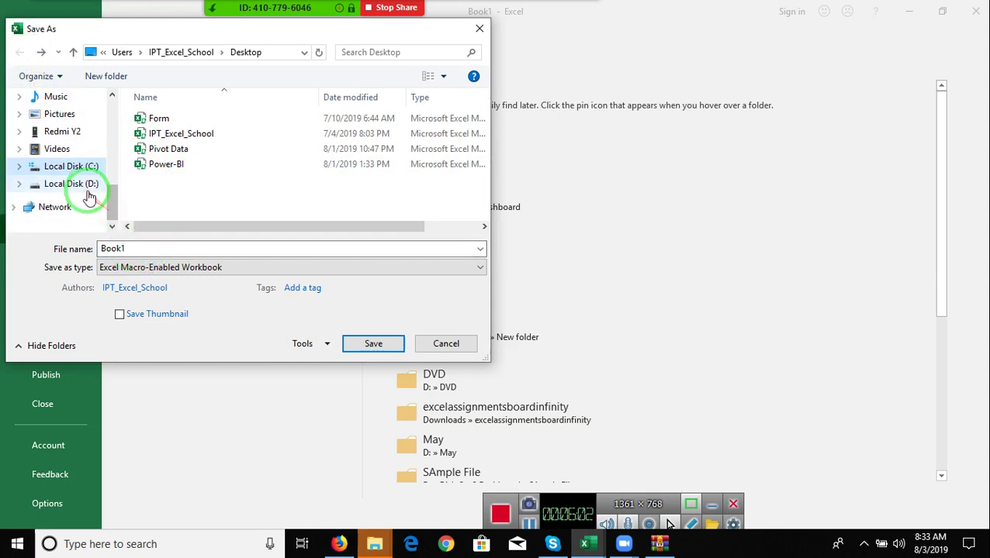
pyautogui.click(87, 184)
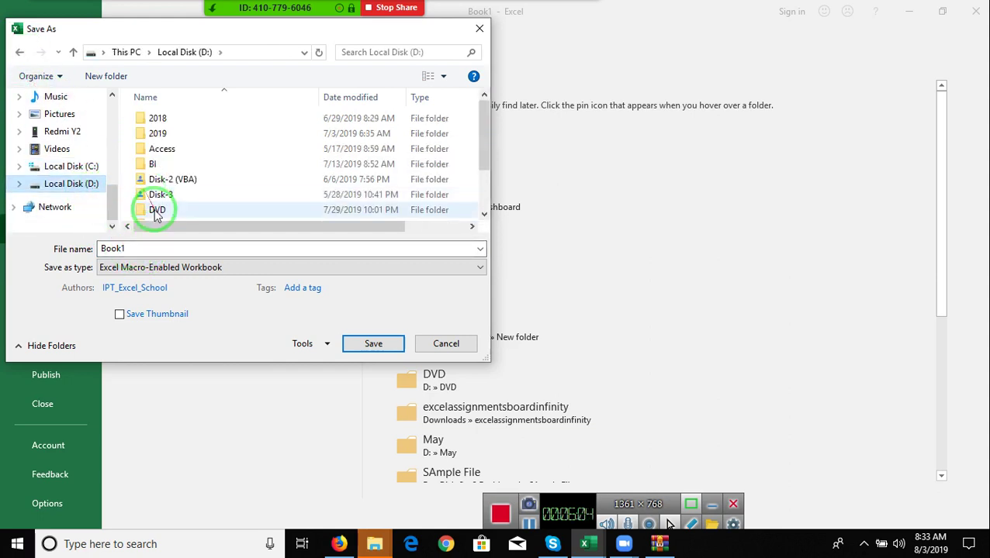
pyautogui.doubleClick(156, 211)
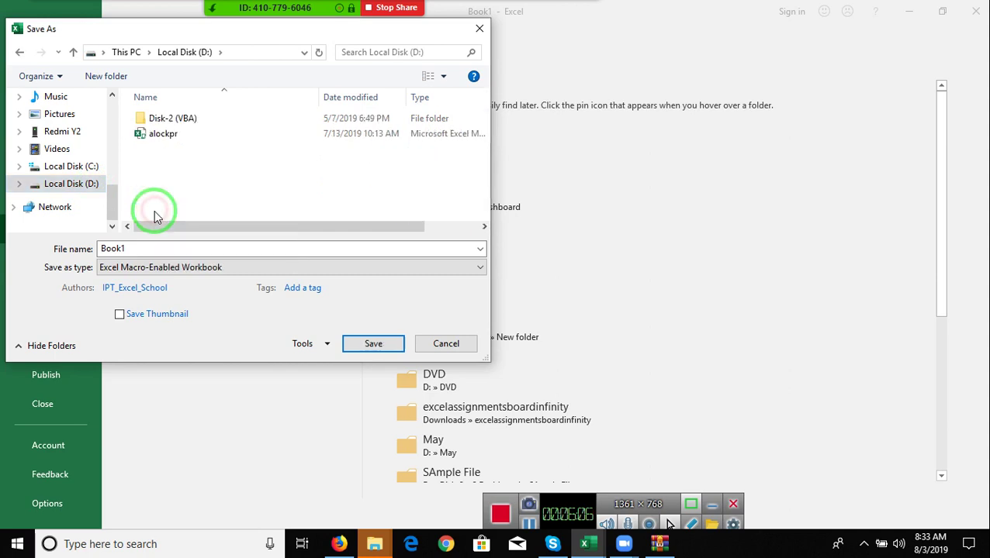
pyautogui.doubleClick(155, 249)
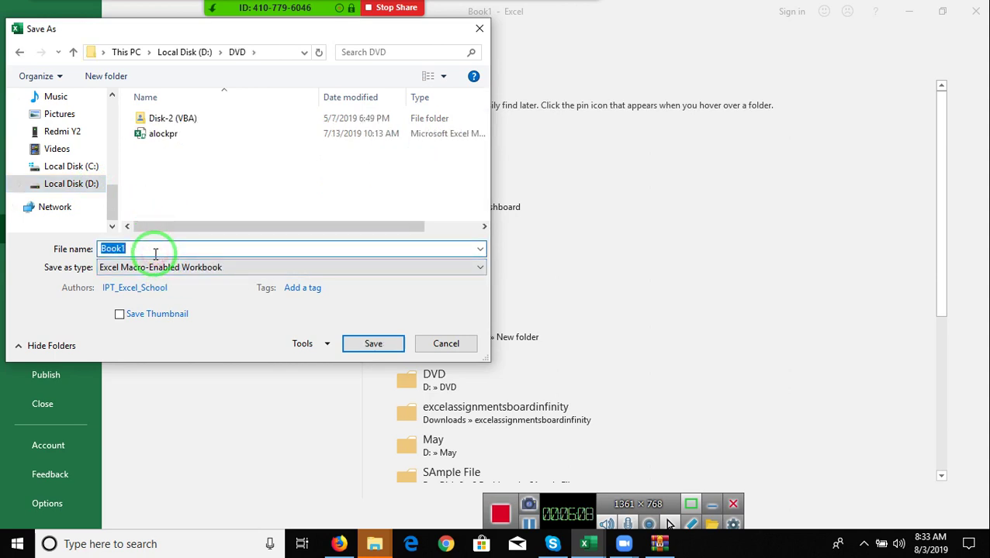
pyautogui.write('TOP 100 tRIKS')
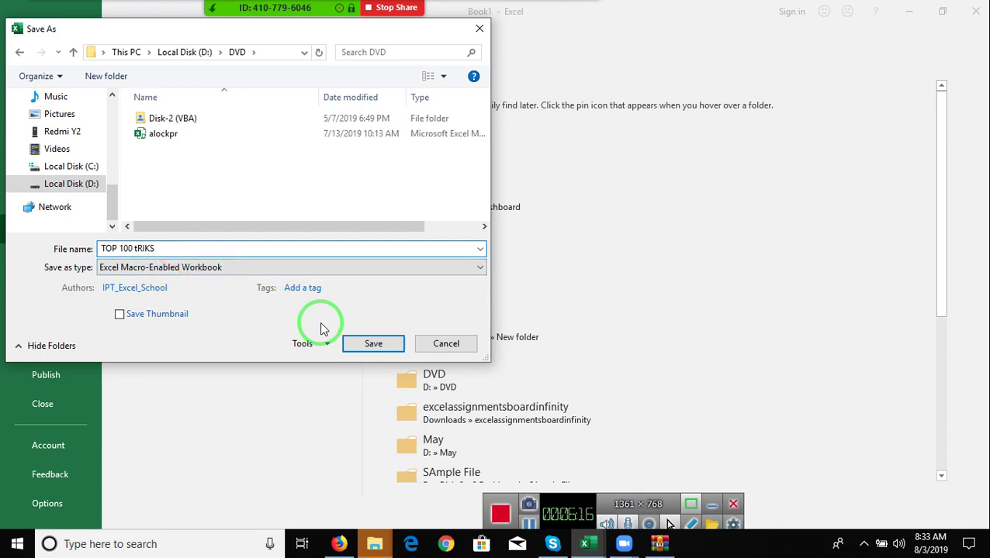
pyautogui.click(365, 344)
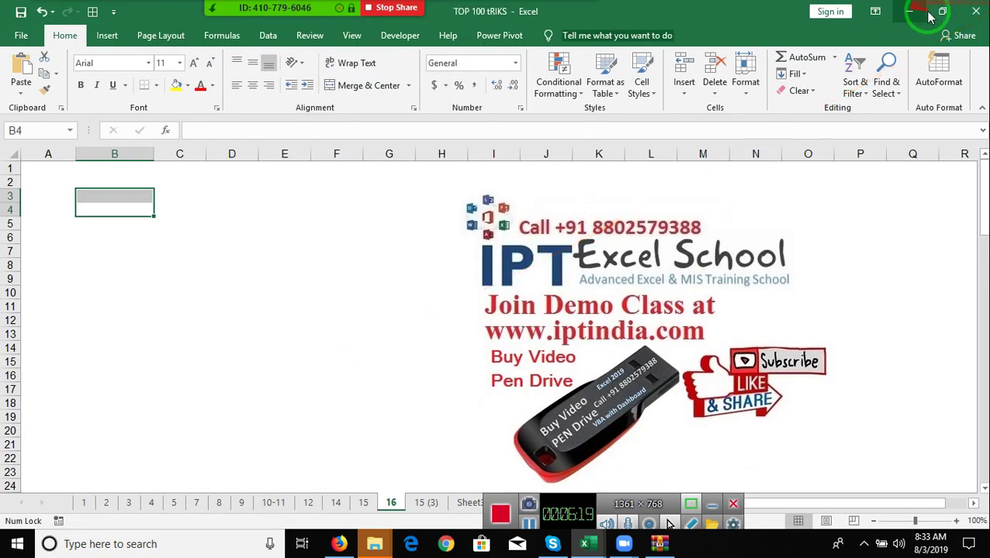
pyautogui.click(974, 11)
# Close the barcode-font.zip archive, Firefox with all its tabs, and the Data workbook.
pyautogui.click(974, 14)
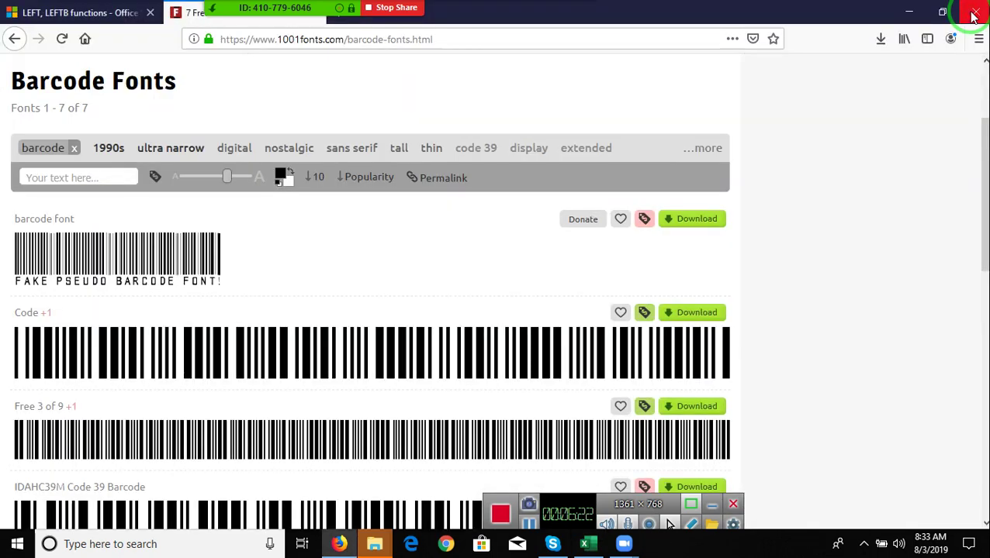
pyautogui.click(972, 14)
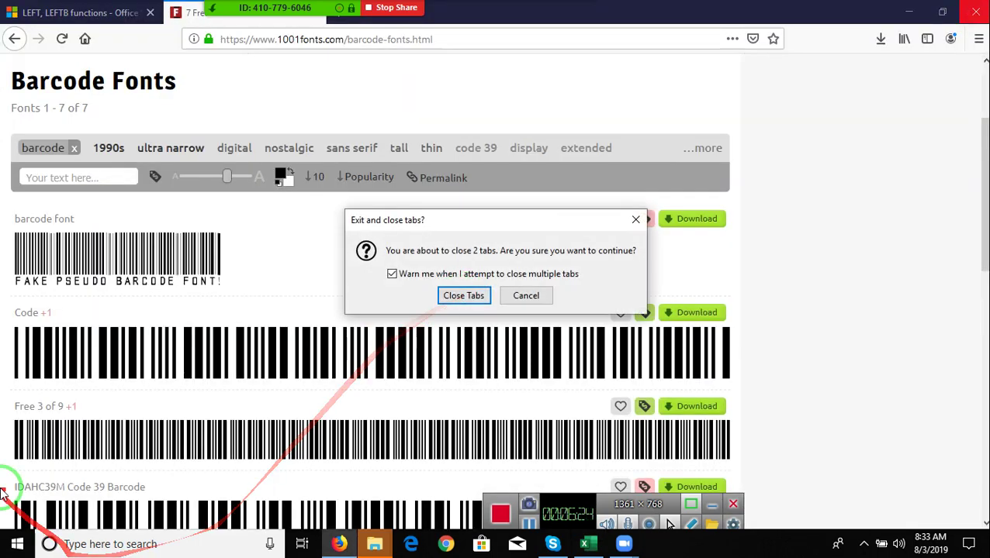
pyautogui.click(458, 295)
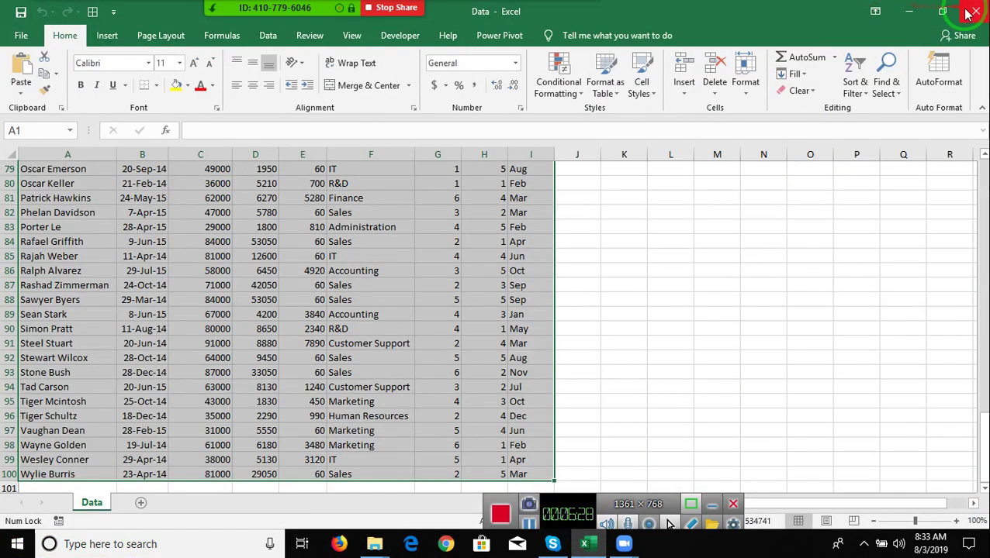
pyautogui.click(975, 15)
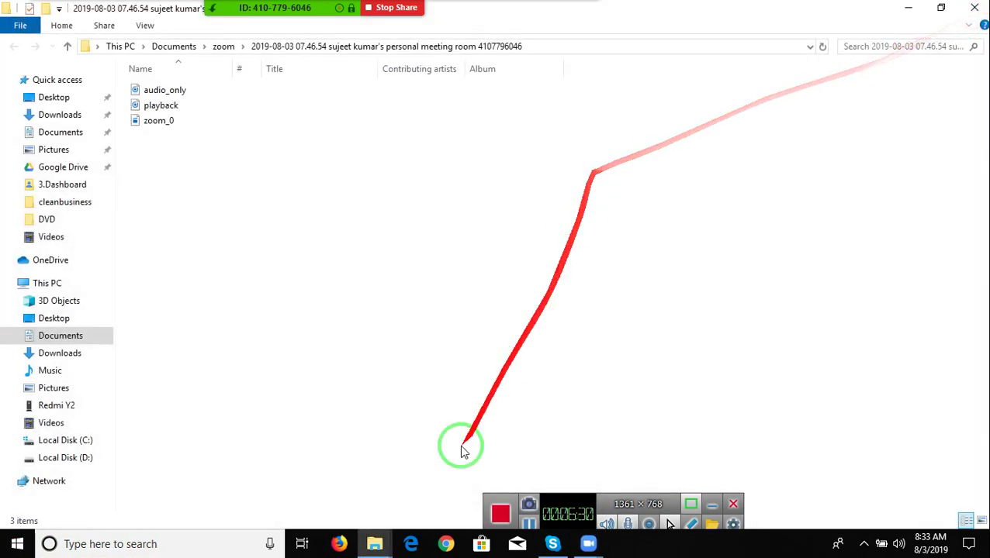
# Relaunch Excel from Start search, decline the default-program prompt, and start a blank workbook.
pyautogui.press('super')
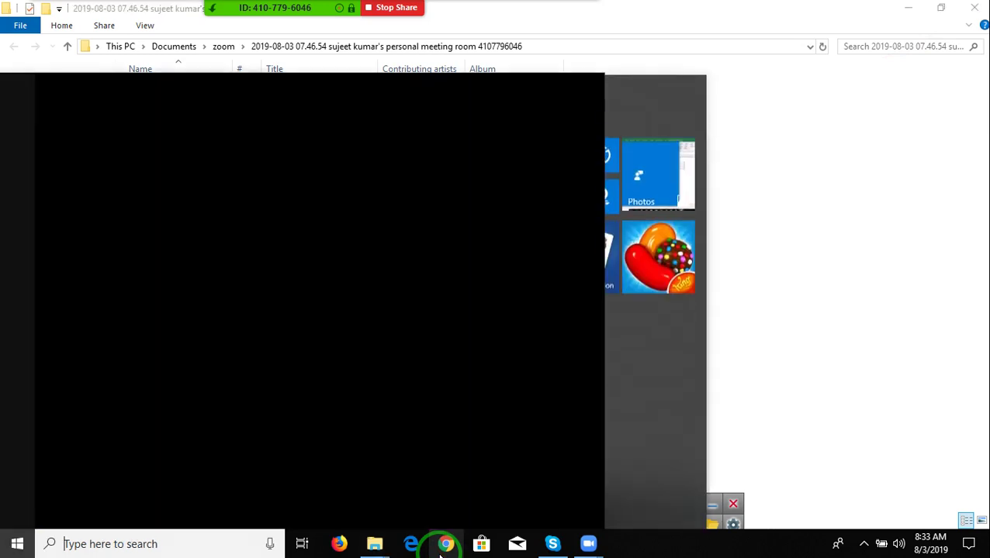
pyautogui.write('xce')
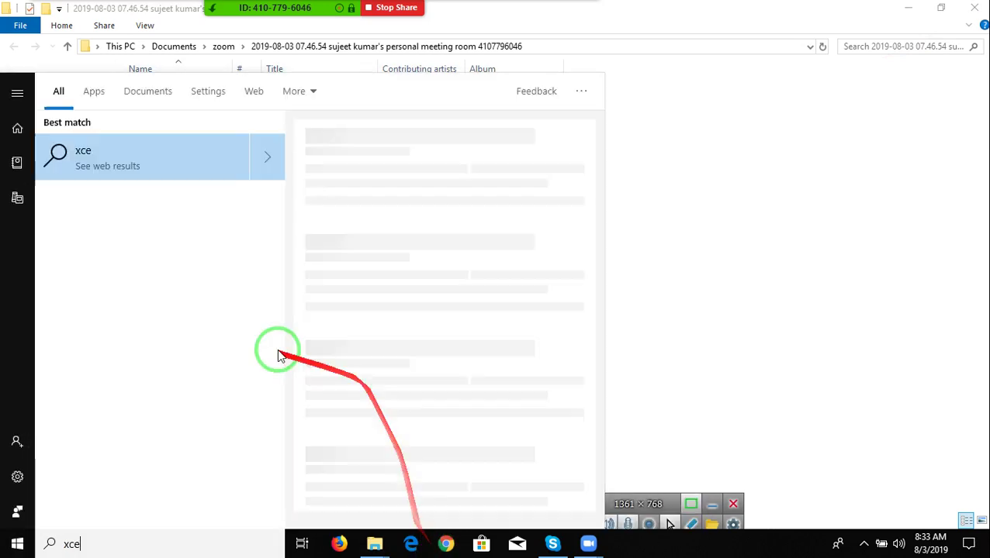
pyautogui.press('BackSpace')
pyautogui.press('BackSpace')
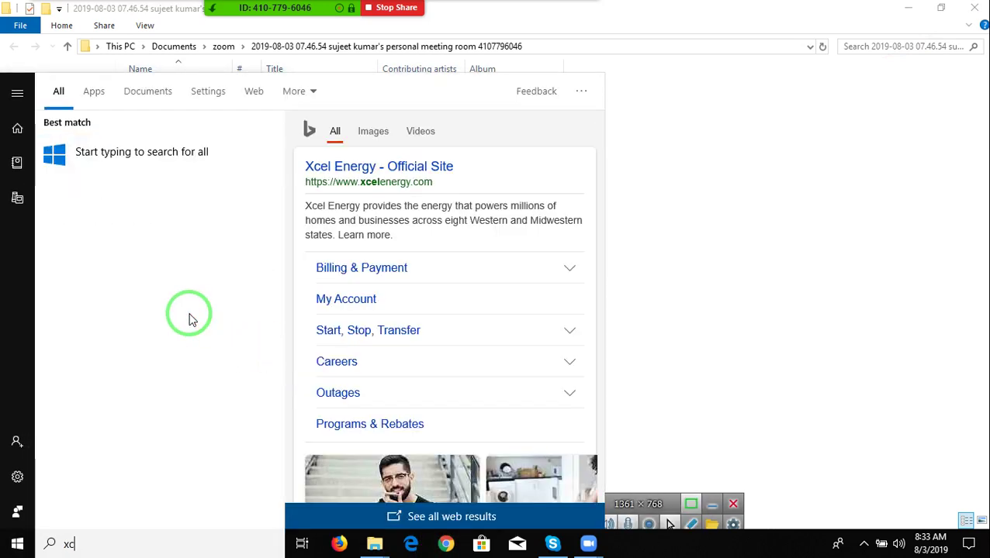
pyautogui.press('BackSpace')
pyautogui.write('excel')
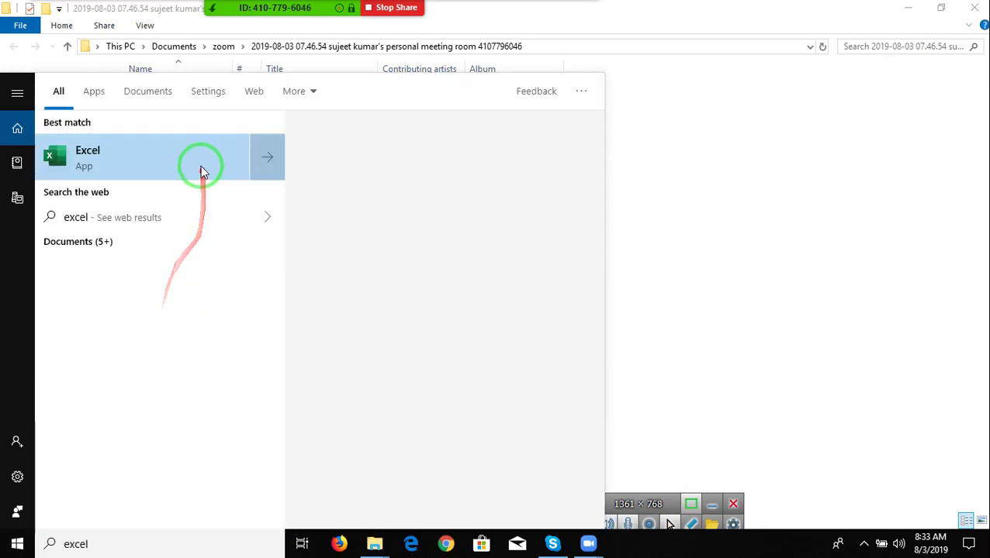
pyautogui.click(201, 169)
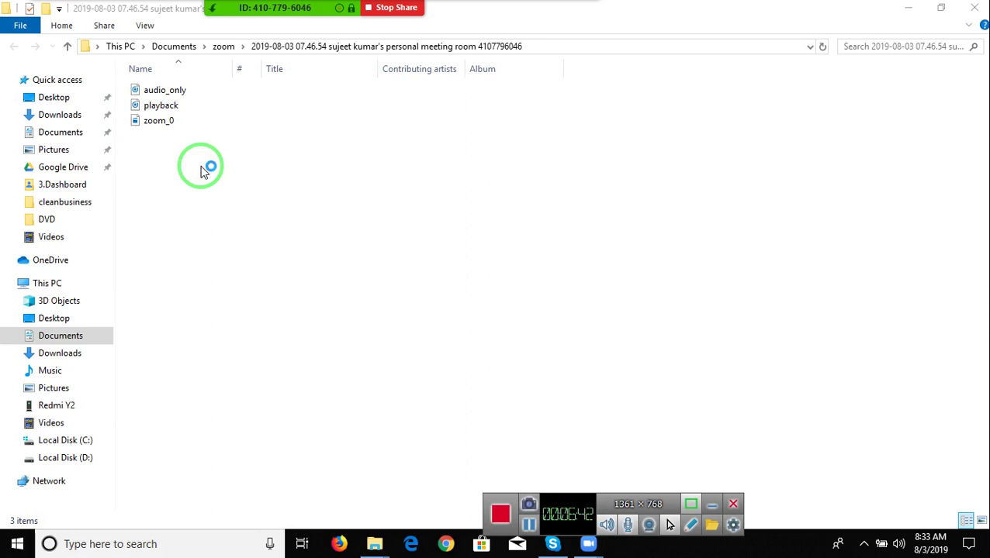
pyautogui.click(712, 524)
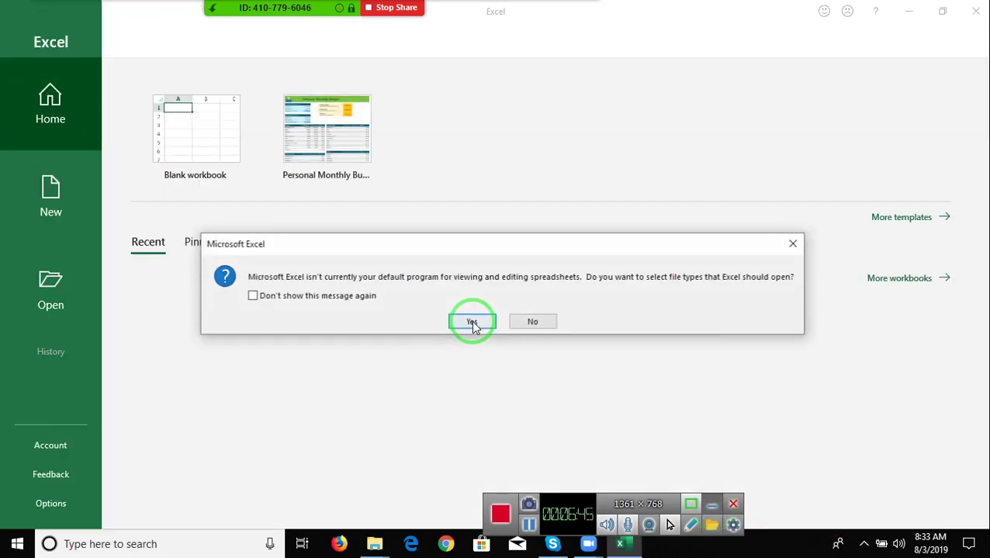
pyautogui.moveTo(471, 316); pyautogui.dragTo(388, 171)
pyautogui.click(531, 322)
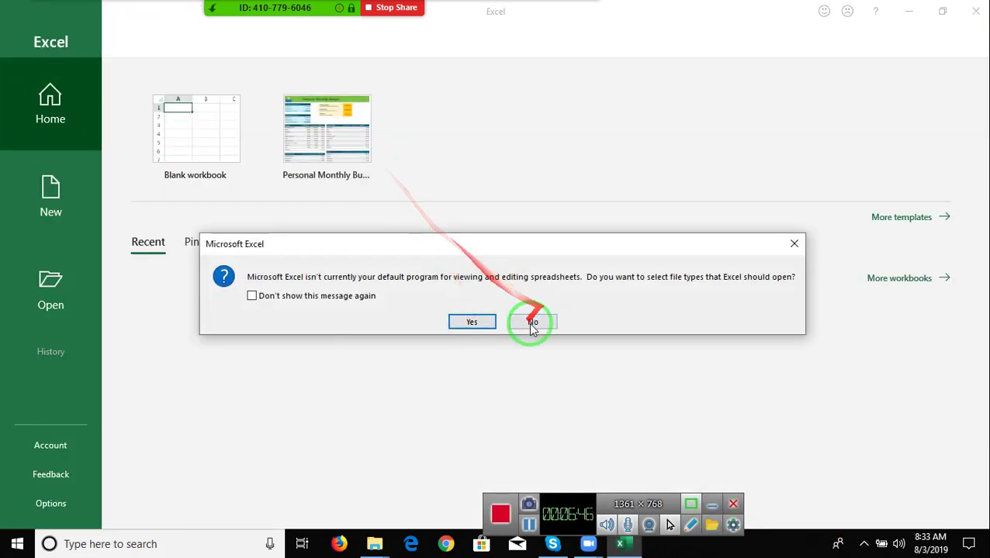
pyautogui.click(168, 145)
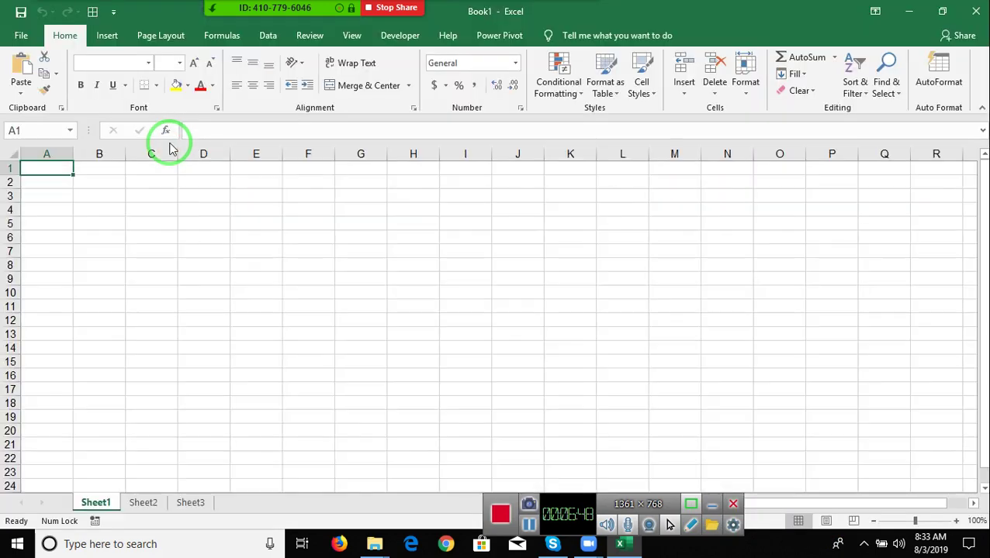
# Reopen the TOP 100 tRIKS workbook from the recent files list and select cell B2.
pyautogui.click(19, 36)
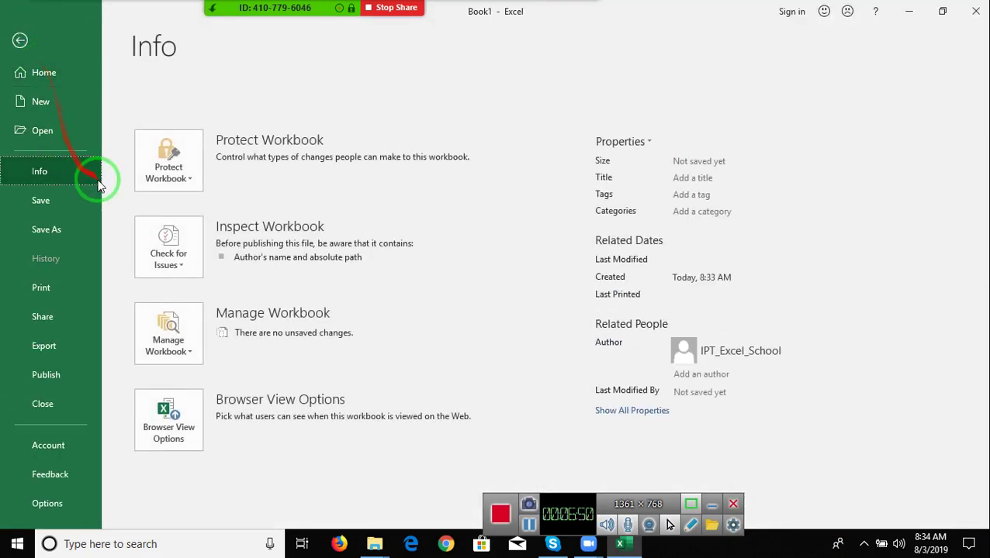
pyautogui.click(85, 133)
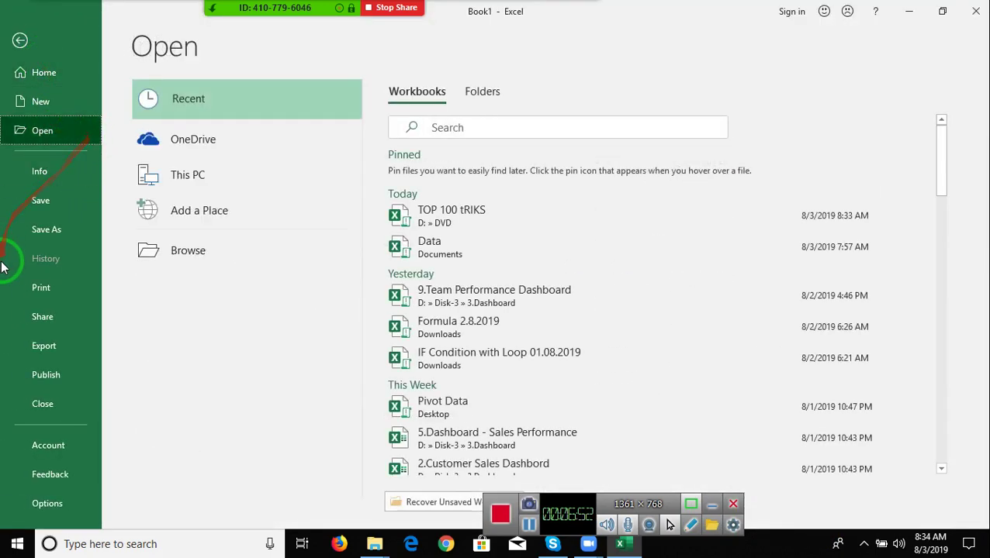
pyautogui.click(489, 223)
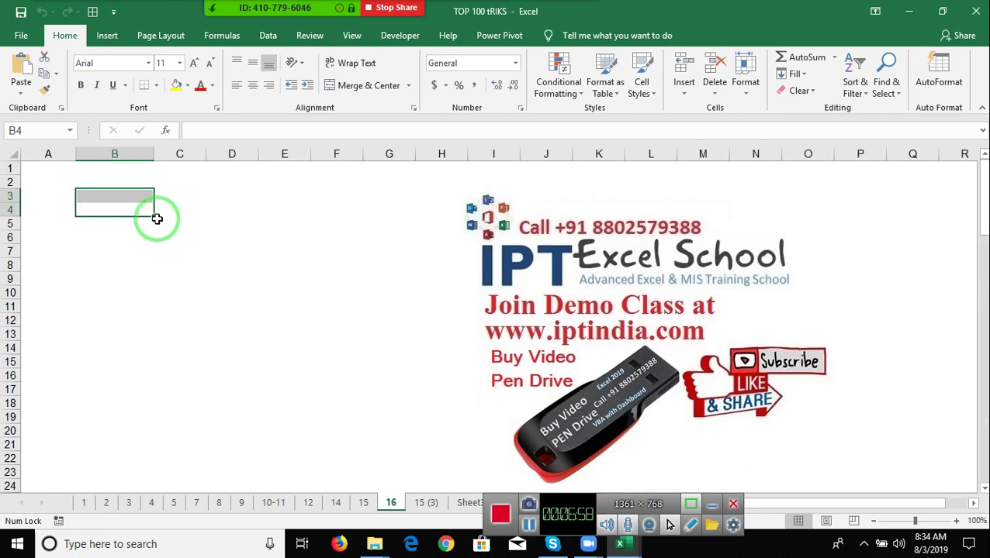
pyautogui.click(77, 182)
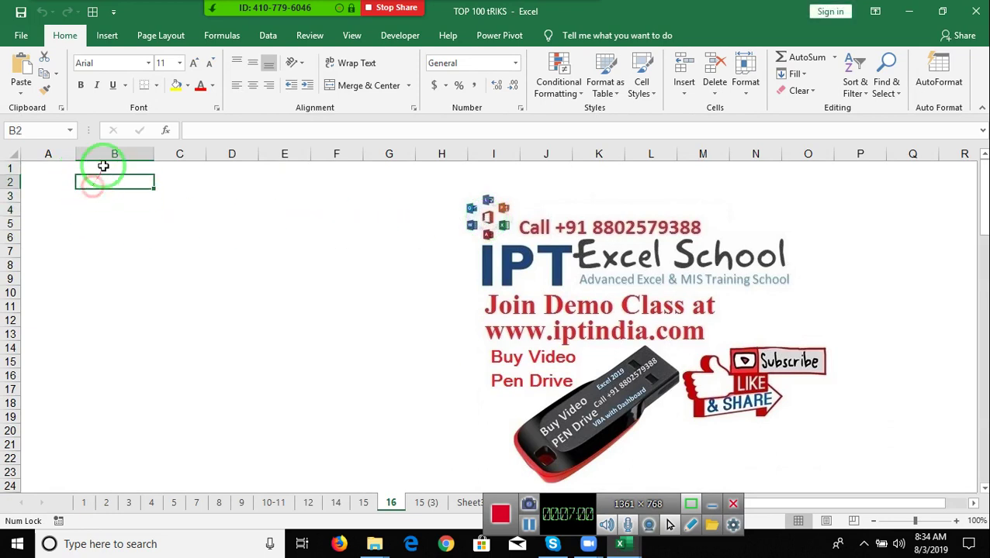
# Apply the barcode font to cell B2 and enter 123456789.
pyautogui.click(148, 64)
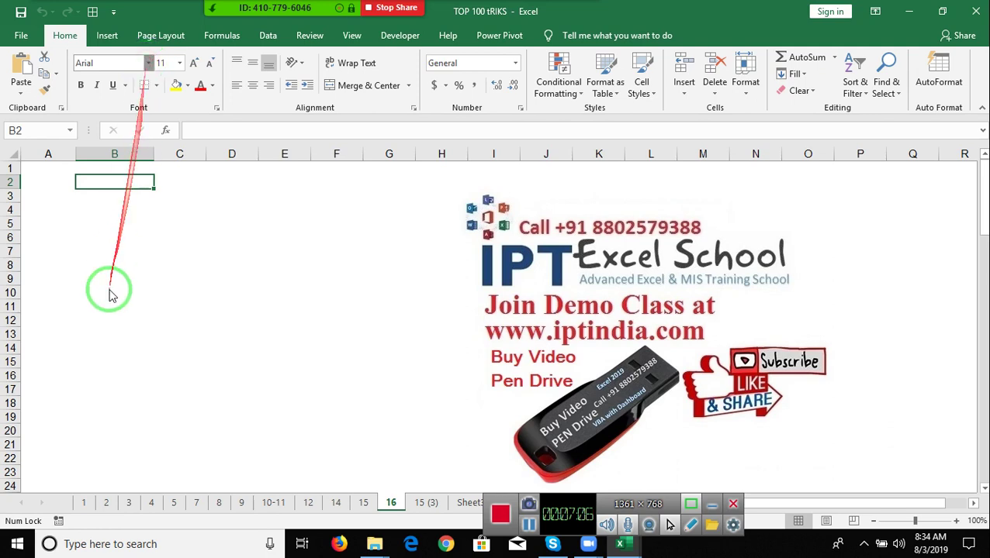
pyautogui.click(148, 64)
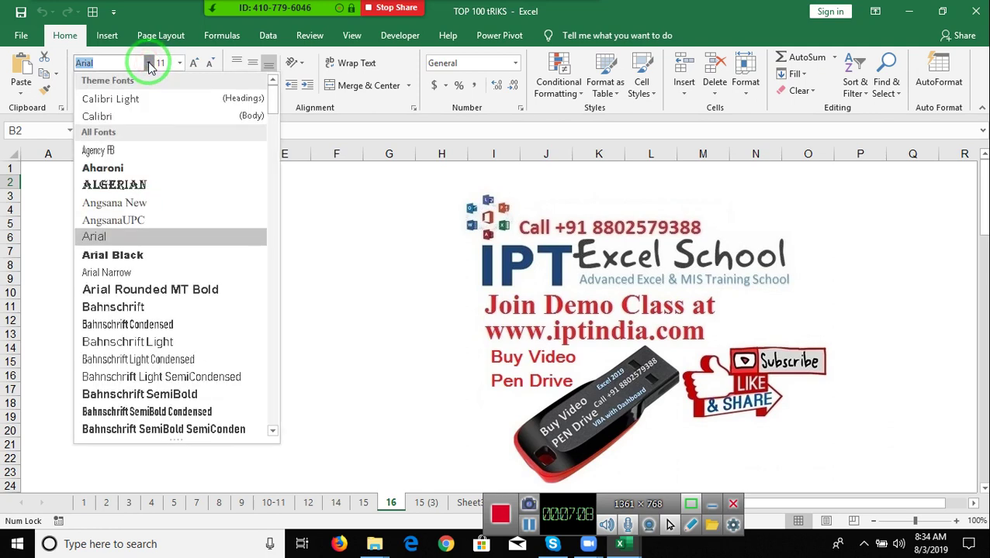
pyautogui.press('Down')
pyautogui.press('Down')
pyautogui.press('Down')
pyautogui.press('Down')
pyautogui.write('Bb')
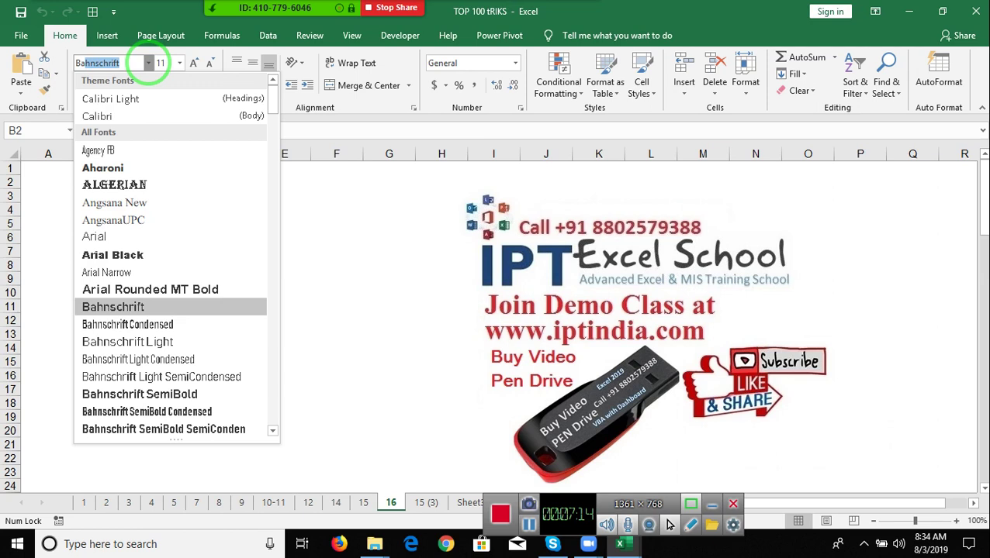
pyautogui.write('arcode font')
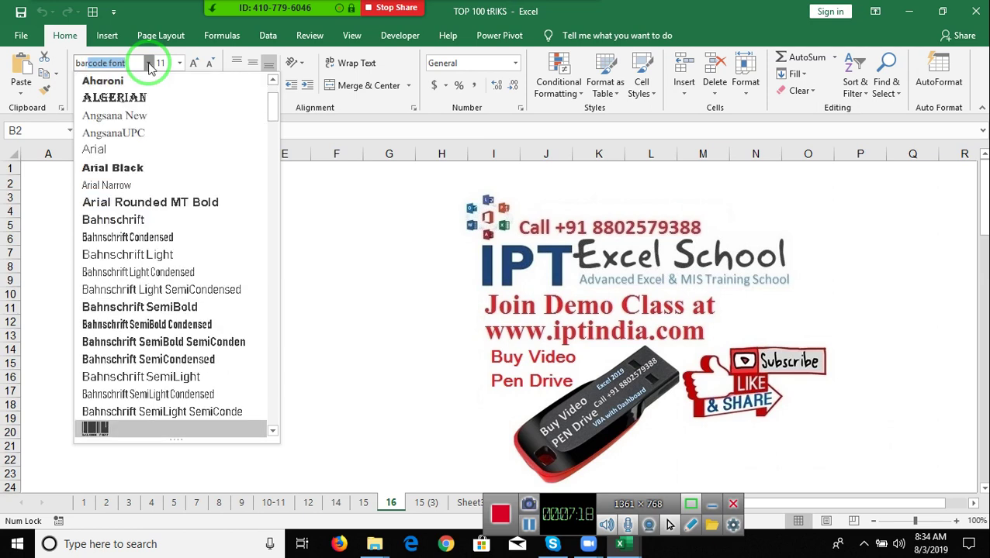
pyautogui.click(149, 68)
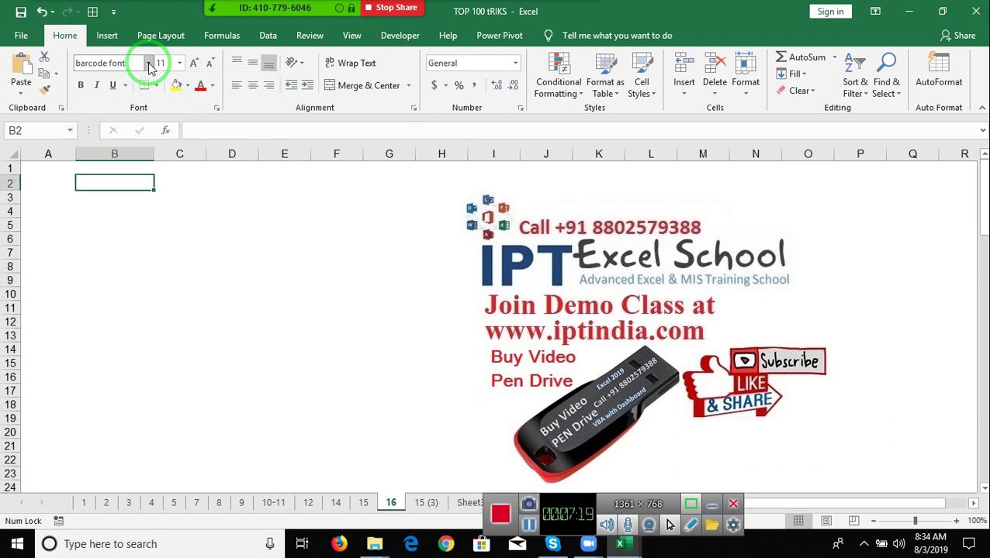
pyautogui.write('487545787')
pyautogui.press('BackSpace')
pyautogui.press('BackSpace')
pyautogui.press('BackSpace')
pyautogui.press('BackSpace')
pyautogui.press('BackSpace')
pyautogui.press('BackSpace')
pyautogui.press('BackSpace')
pyautogui.write('23456789')
pyautogui.press('Return')
# Enlarge B2's barcode to font size 72 and widen column B to fit it.
pyautogui.click(123, 176)
pyautogui.click(195, 63)
pyautogui.click(194, 63)
pyautogui.click(195, 63)
pyautogui.click(194, 63)
pyautogui.click(195, 63)
pyautogui.click(195, 62)
pyautogui.click(195, 63)
pyautogui.click(195, 63)
pyautogui.click(195, 63)
pyautogui.click(195, 63)
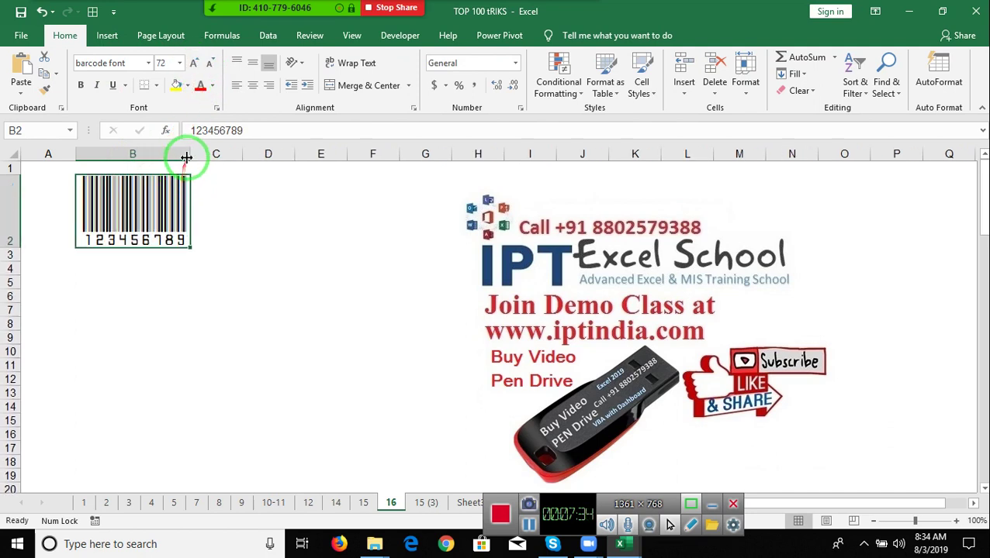
pyautogui.moveTo(191, 154); pyautogui.dragTo(203, 154)
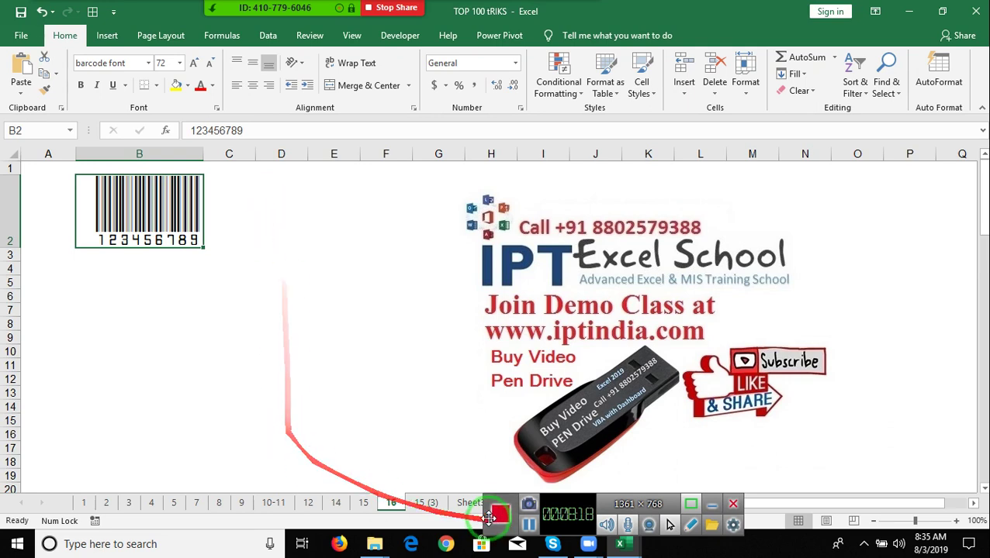
# Rename the sheet '15 (3)' to 17.
pyautogui.click(433, 505)
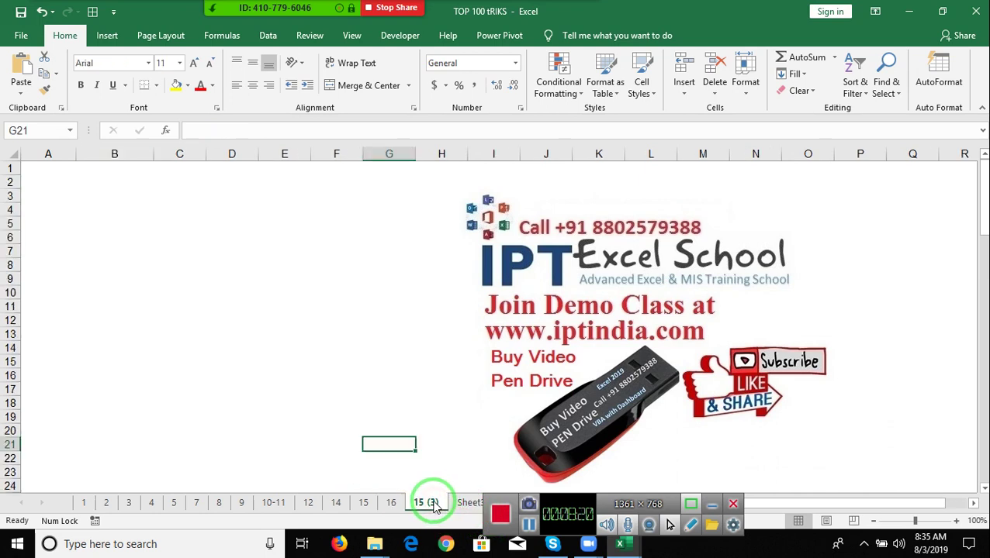
pyautogui.doubleClick(431, 503)
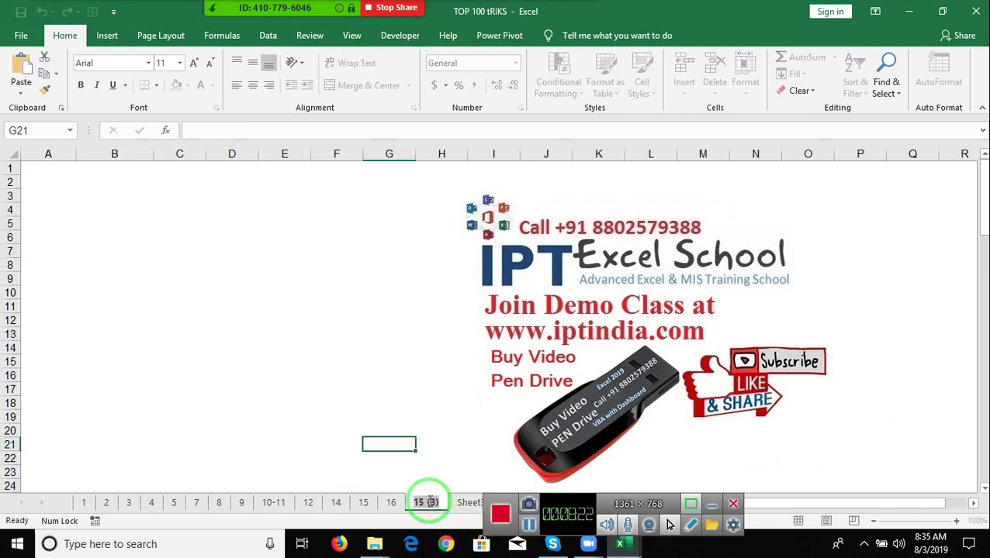
pyautogui.write('1')
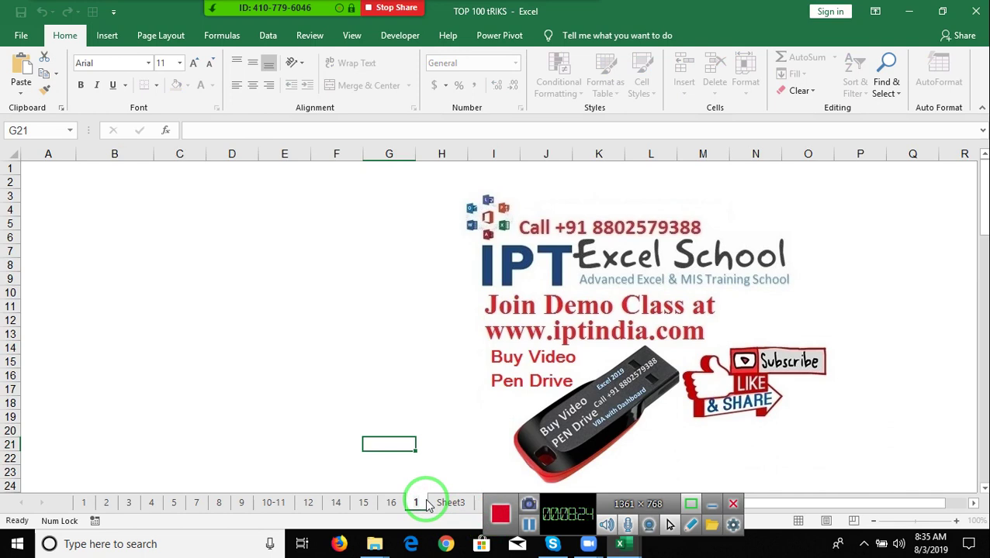
pyautogui.write('7')
pyautogui.press('Return')
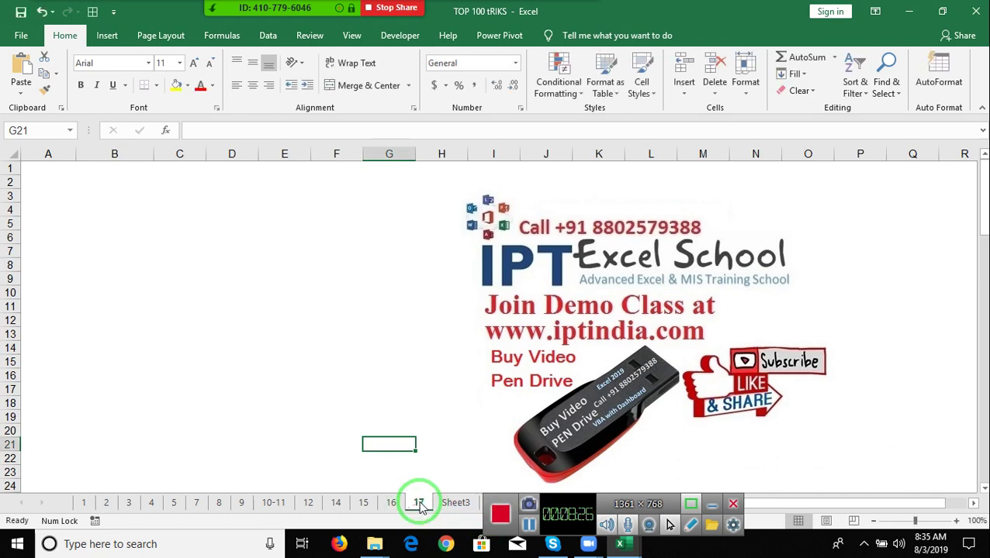
# Copy sheet 17 as '17 (2)', then go back to sheet 17 and select A1.
pyautogui.moveTo(418, 504); pyautogui.dragTo(449, 504)
pyautogui.click(420, 503)
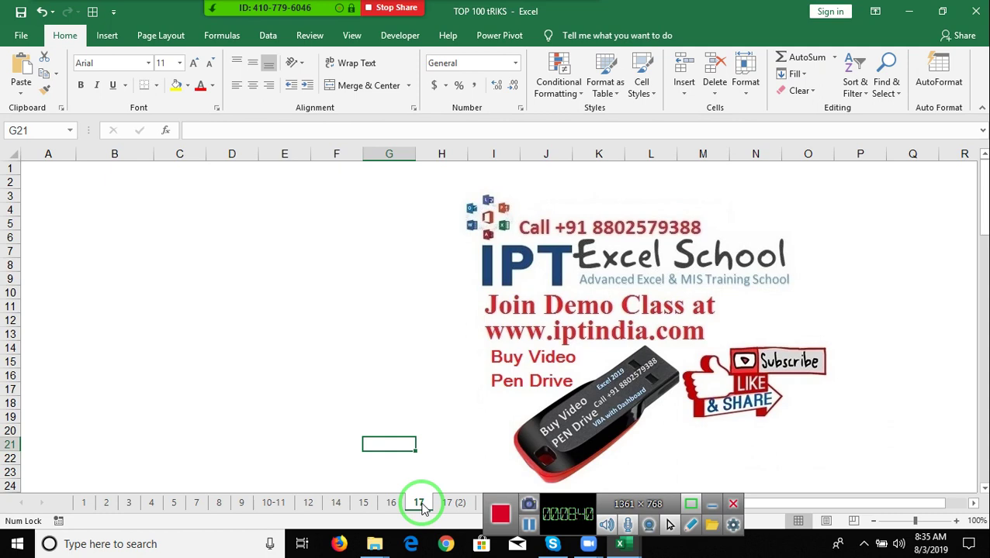
pyautogui.click(54, 171)
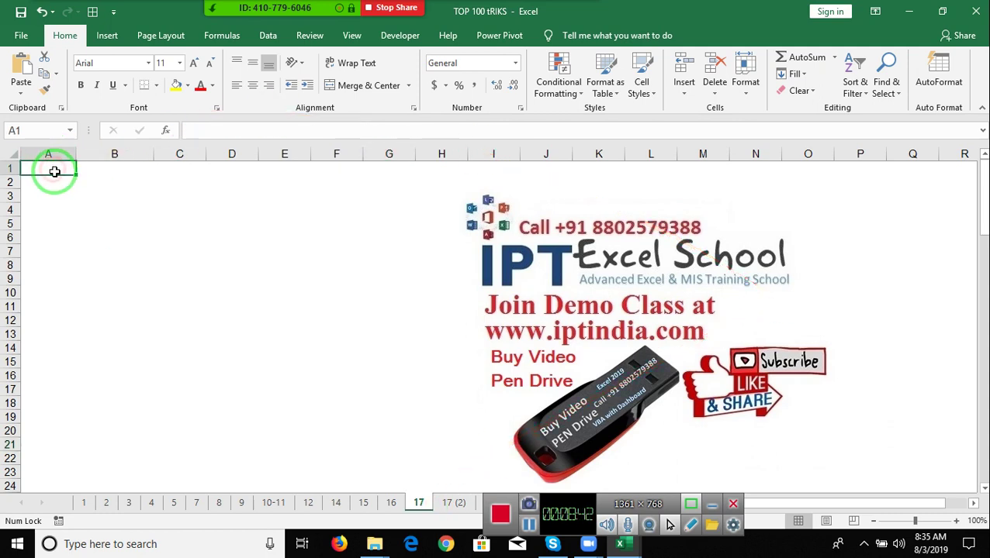
# Enter 8/1 in A1 and fill the dates down to 15-Aug-19 in A15.
pyautogui.write('8/1')
pyautogui.press('Return')
pyautogui.click(63, 174)
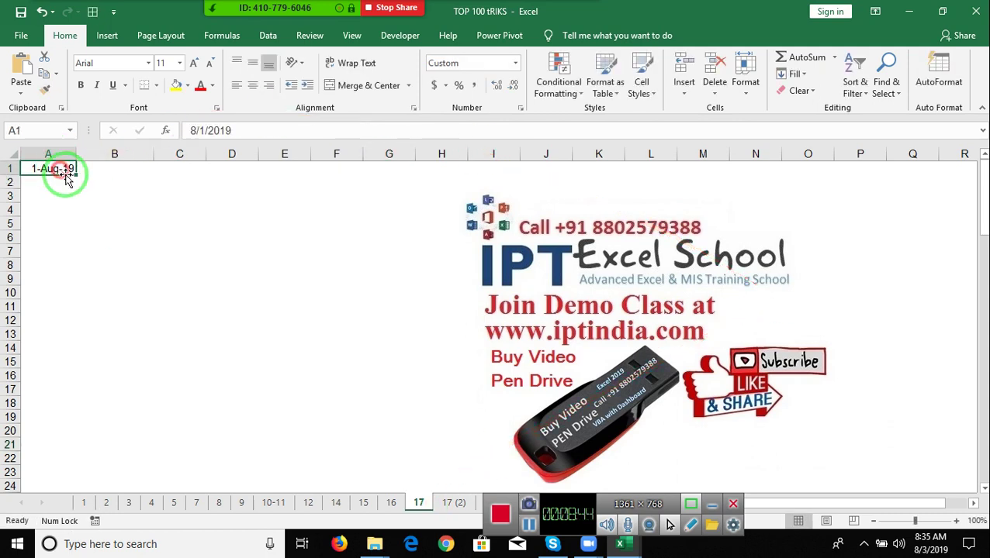
pyautogui.moveTo(75, 175); pyautogui.dragTo(68, 363)
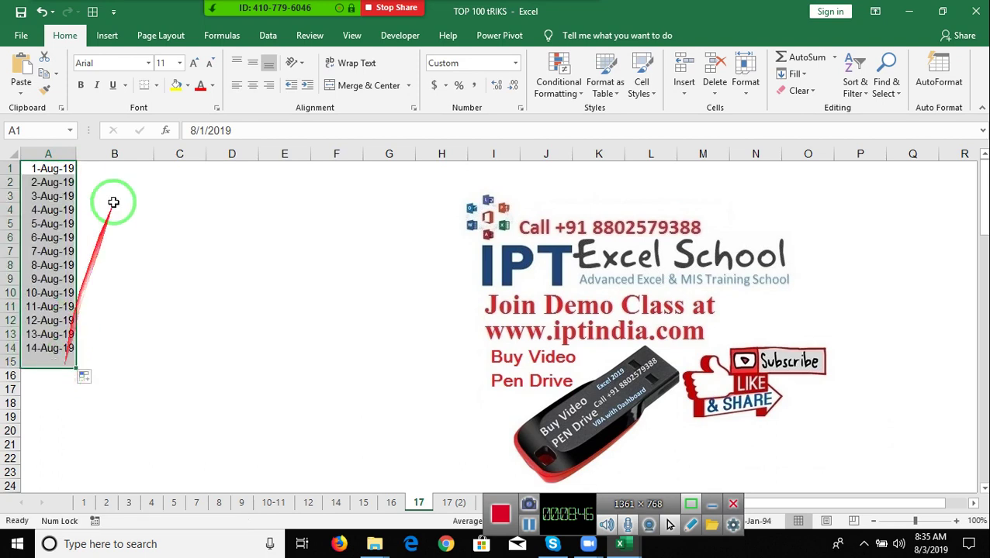
# Enter =TEXT(A1,"mm") in B1 and copy it down to B15.
pyautogui.click(111, 168)
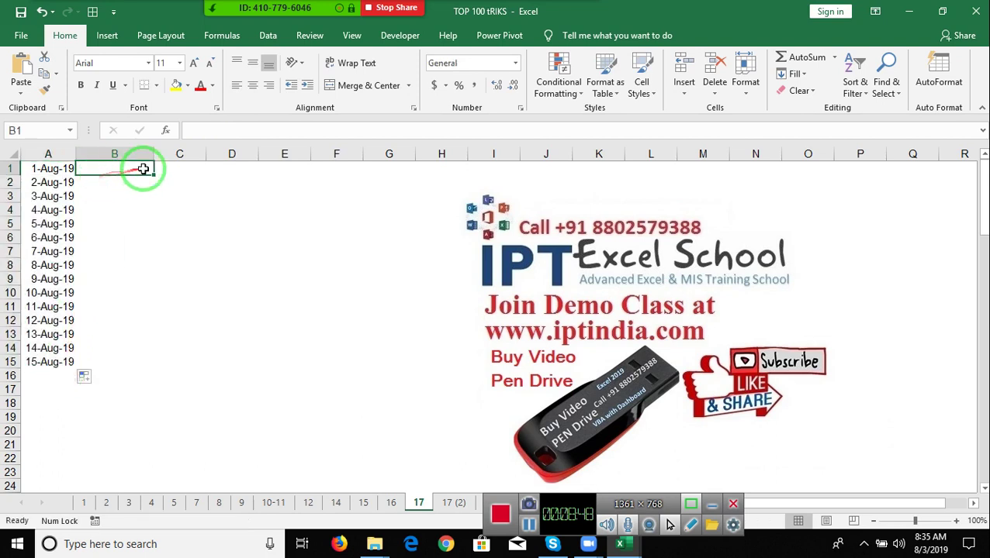
pyautogui.click(184, 168)
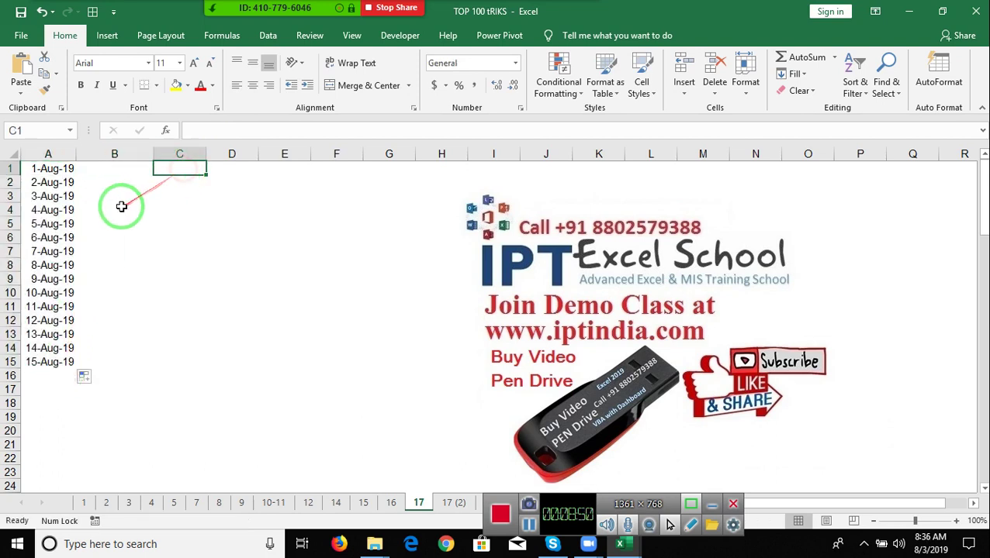
pyautogui.click(111, 170)
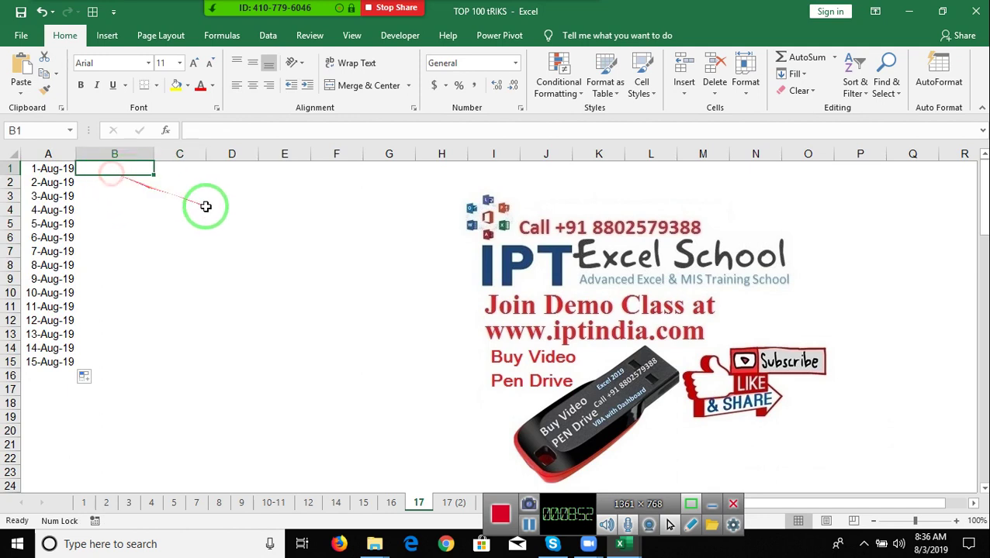
pyautogui.write('=')
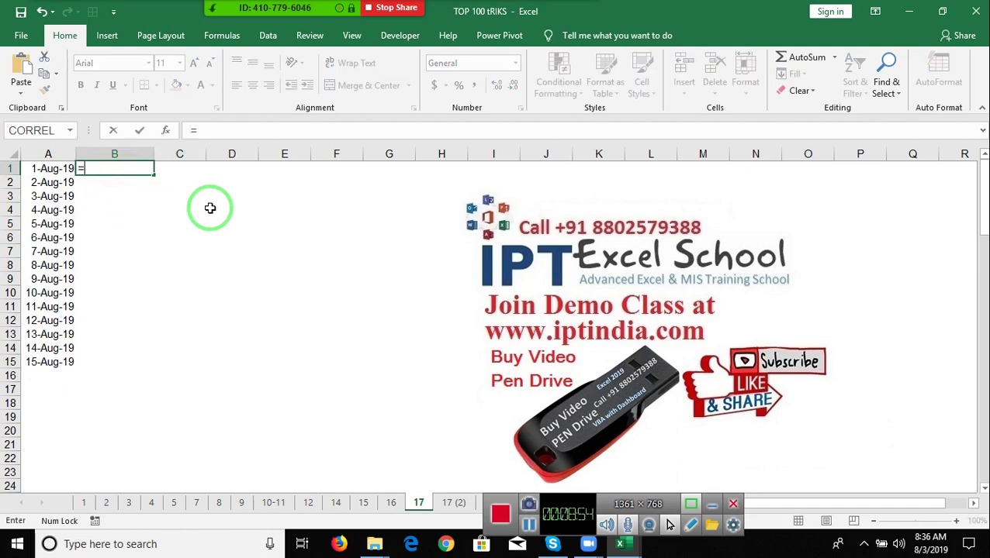
pyautogui.write('te')
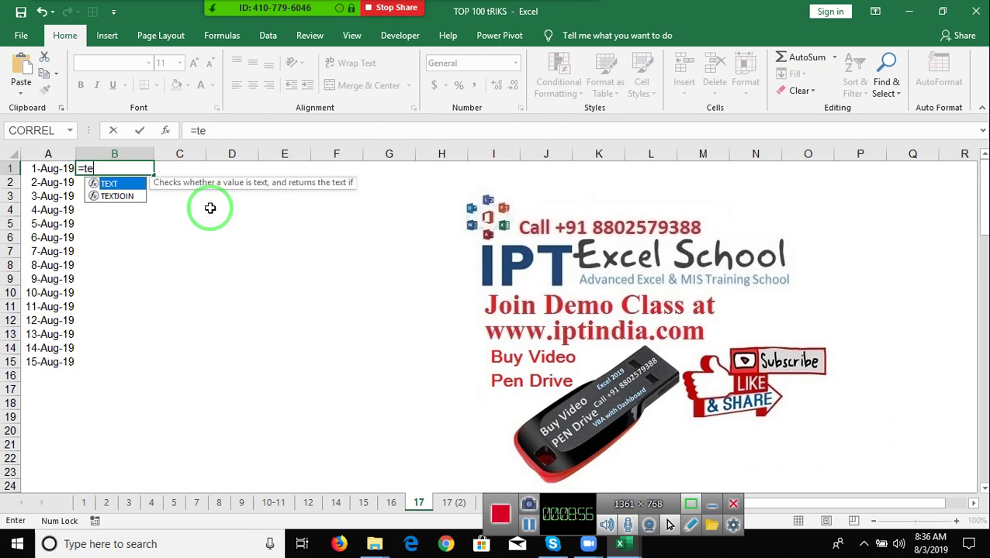
pyautogui.press('Tab')
pyautogui.press('Left')
pyautogui.write(',')
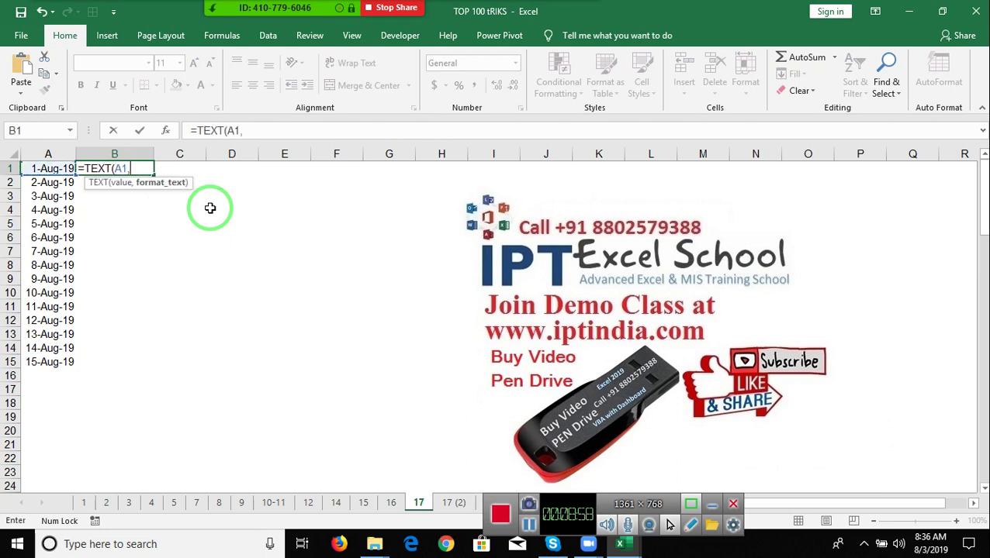
pyautogui.write('"m')
pyautogui.write('m')
pyautogui.press('Return')
pyautogui.press('Up')
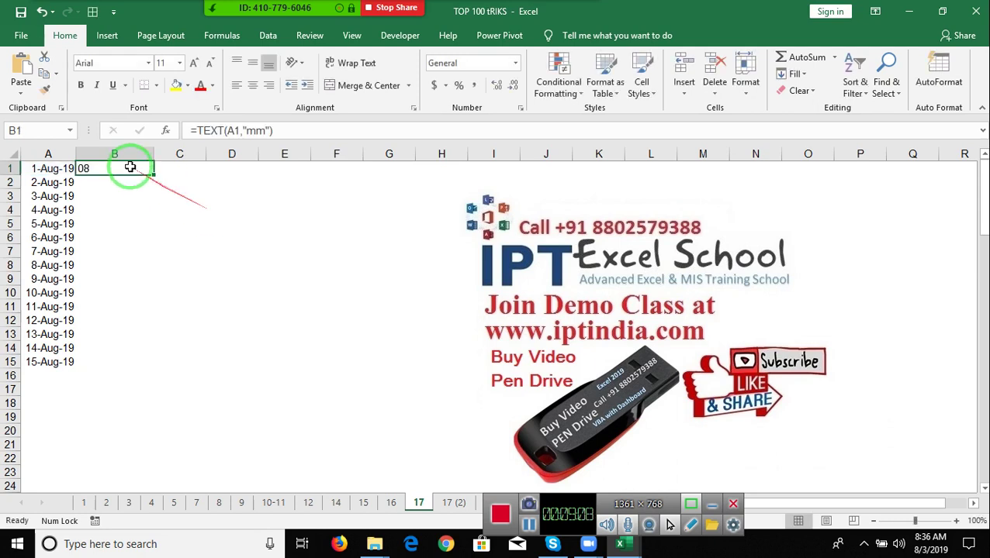
pyautogui.doubleClick(152, 173)
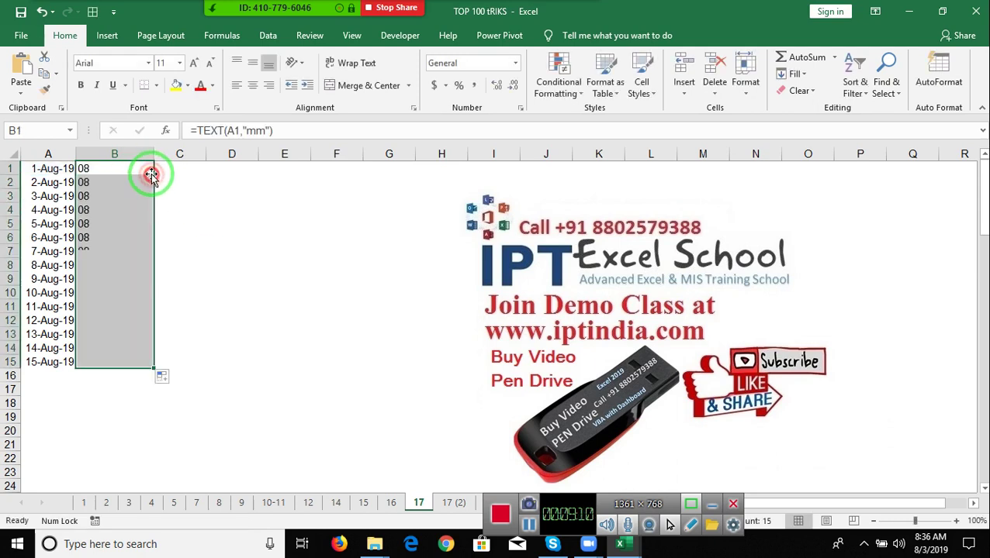
pyautogui.click(125, 170)
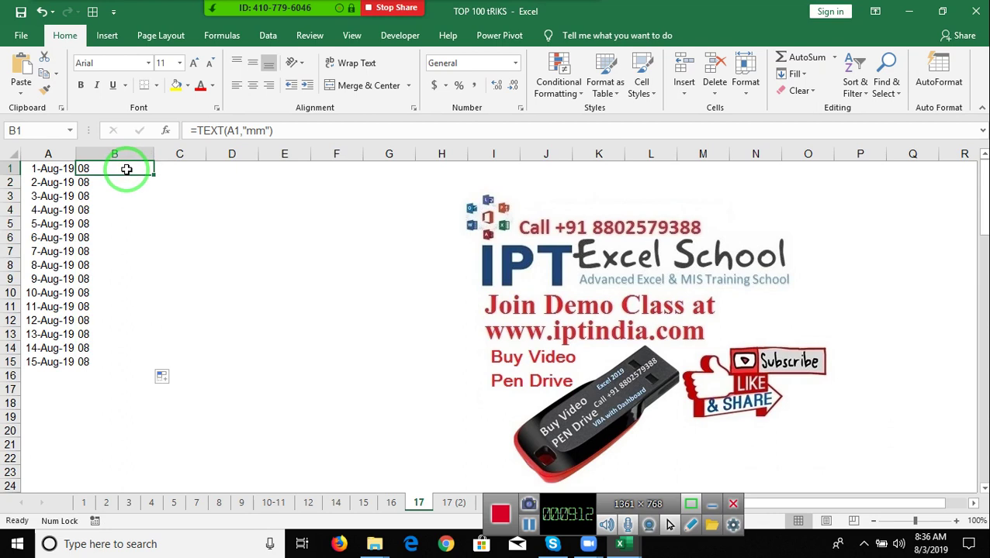
# Change B1's format code to "mmmm" so it shows August, and refill column B.
pyautogui.click(263, 131)
pyautogui.press('BackSpace')
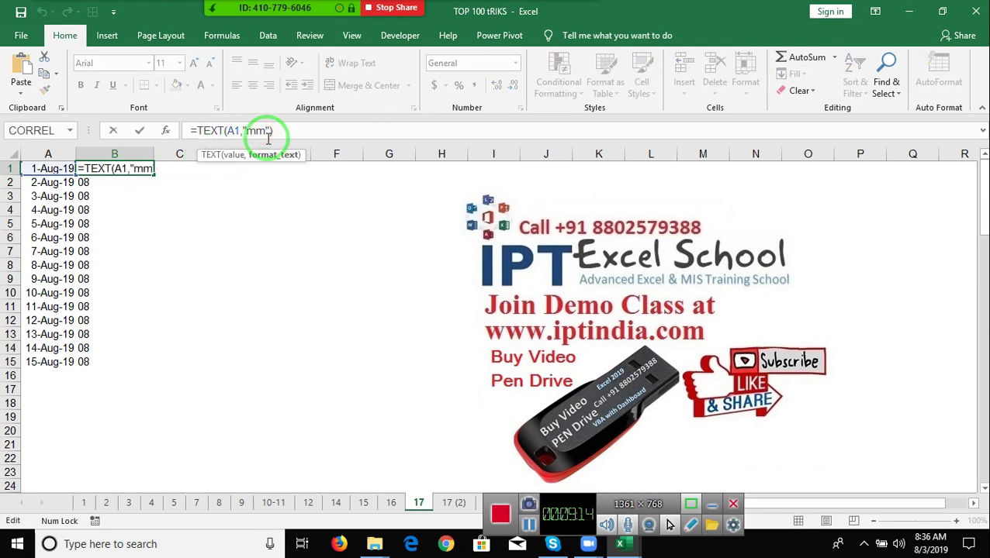
pyautogui.write('mm')
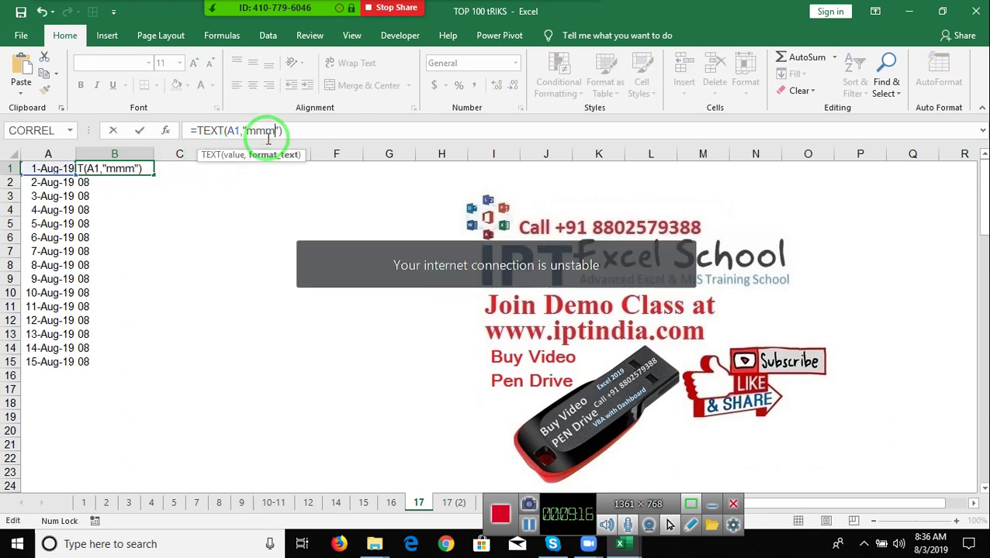
pyautogui.hotkey('ctrl', 'Return')
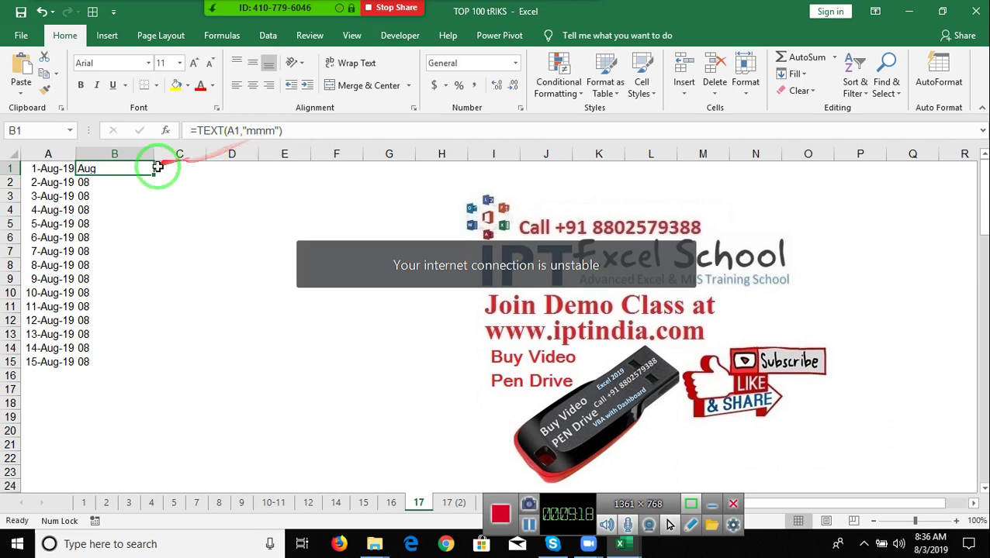
pyautogui.doubleClick(155, 175)
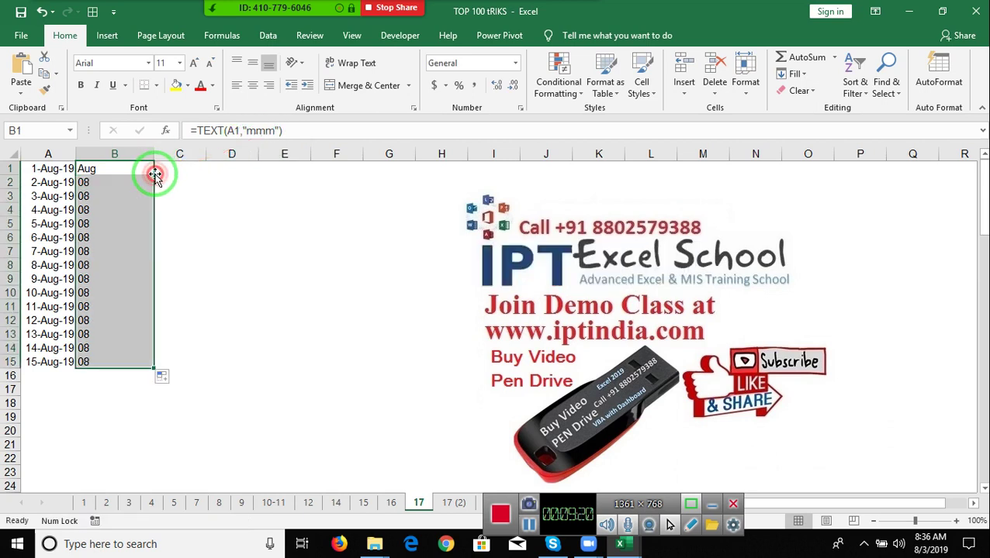
pyautogui.click(270, 134)
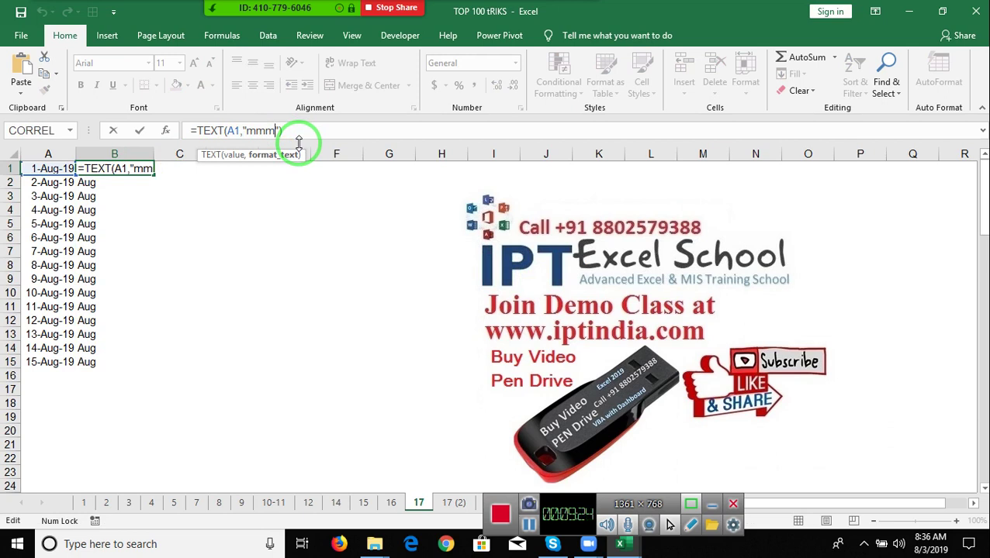
pyautogui.write('m')
pyautogui.press('Return')
pyautogui.press('Up')
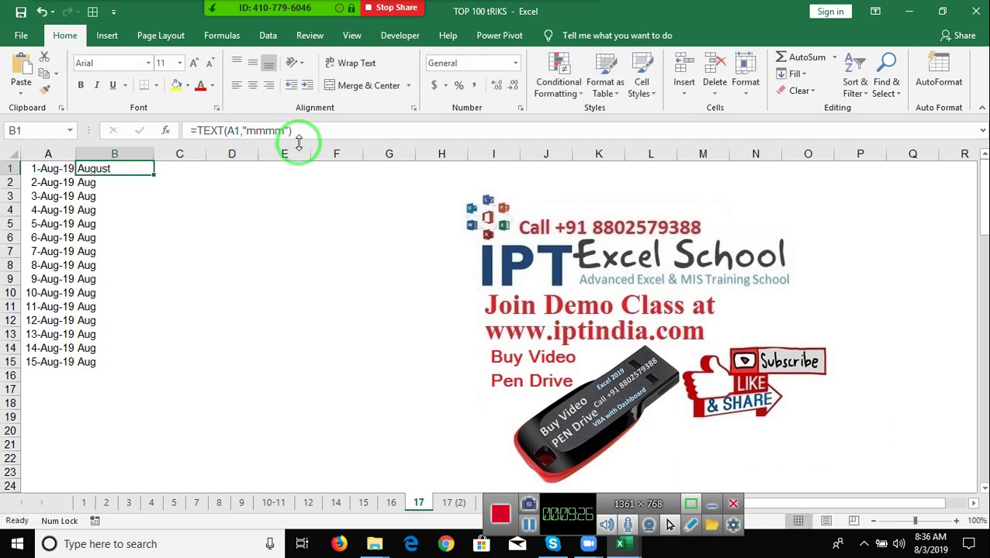
pyautogui.doubleClick(154, 176)
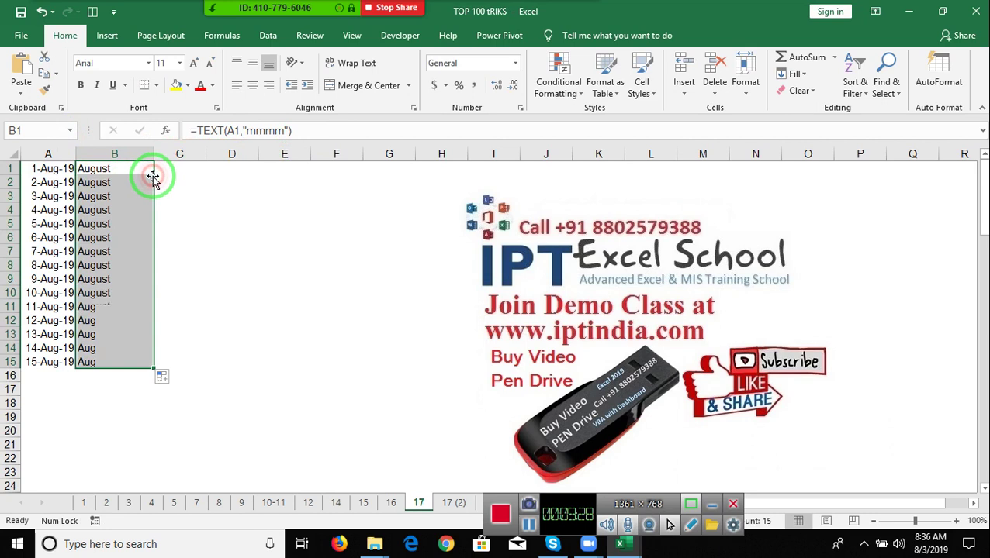
pyautogui.click(166, 168)
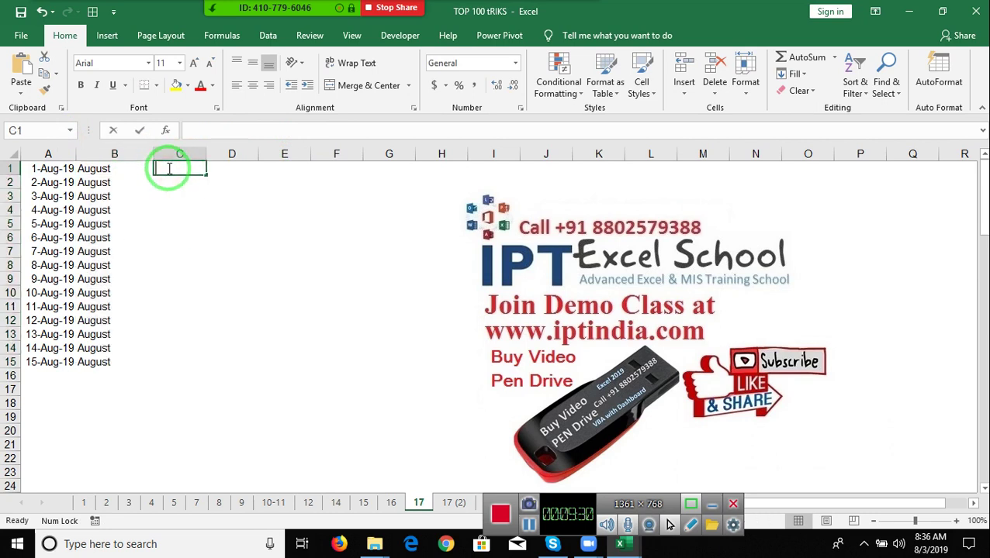
# Enter =TEXT(A1,"dd") in C1 and copy the day numbers down to C15.
pyautogui.write('=te')
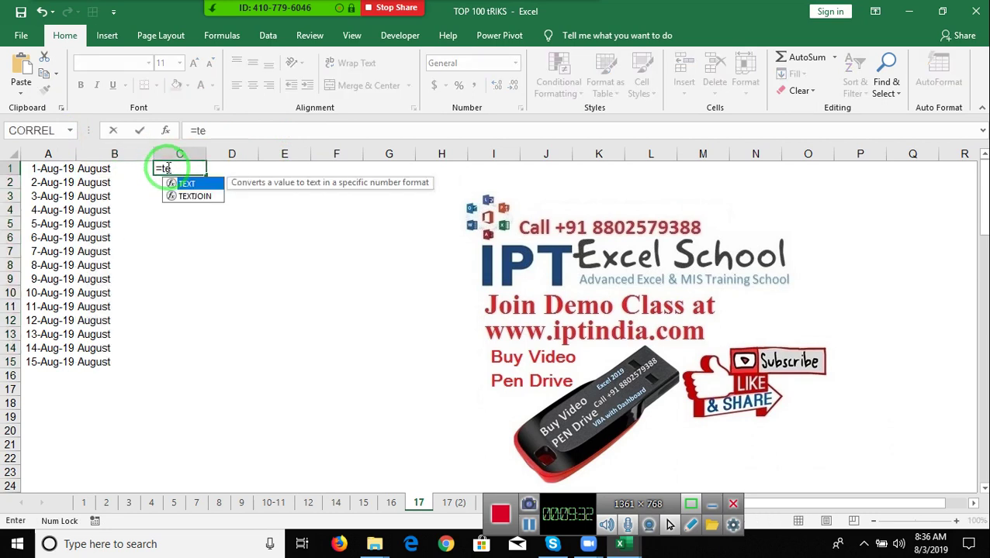
pyautogui.press('Tab')
pyautogui.press('Left')
pyautogui.press('Left')
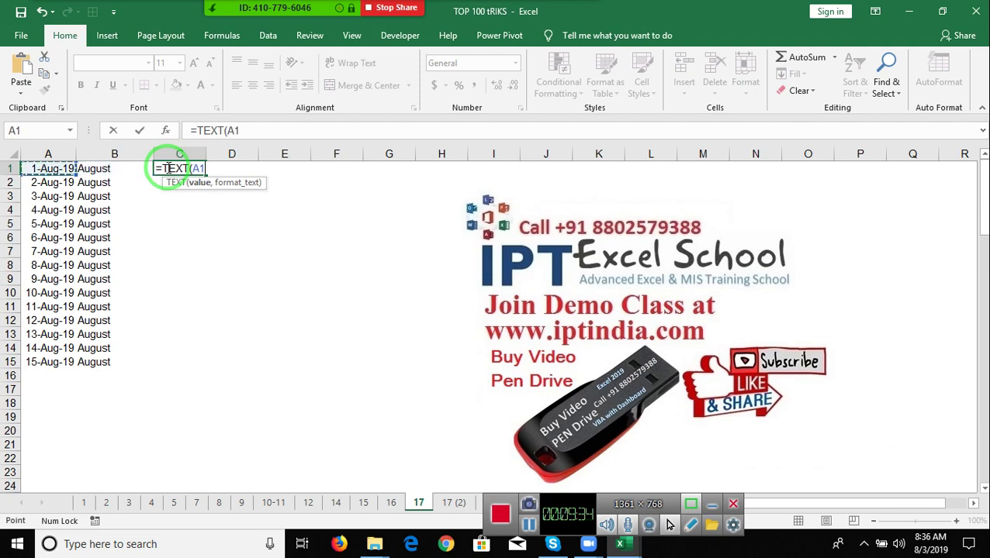
pyautogui.write(',"')
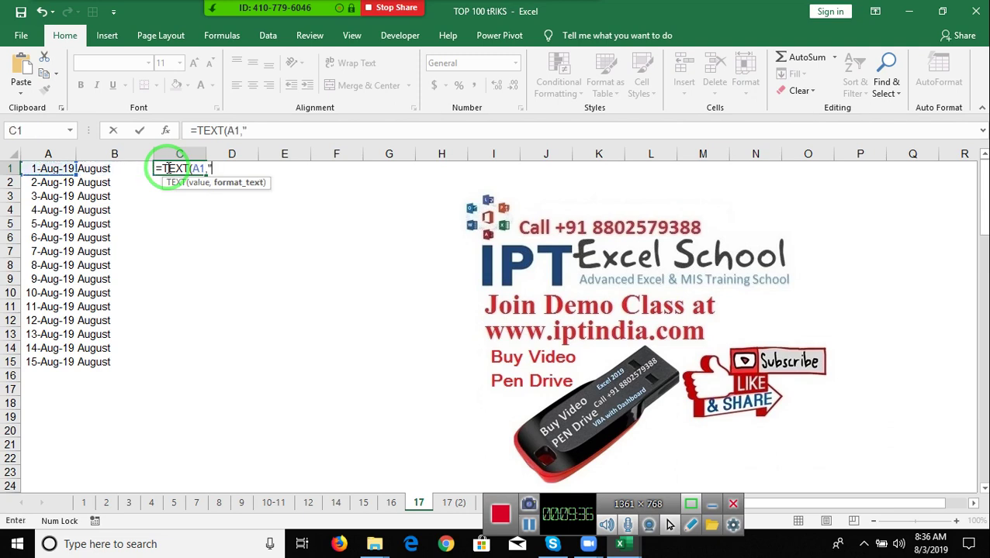
pyautogui.write('mm')
pyautogui.press('BackSpace')
pyautogui.press('BackSpace')
pyautogui.write('dd')
pyautogui.write('"')
pyautogui.press('Return')
pyautogui.press('Return')
pyautogui.write(')')
pyautogui.press('Return')
pyautogui.click(166, 165)
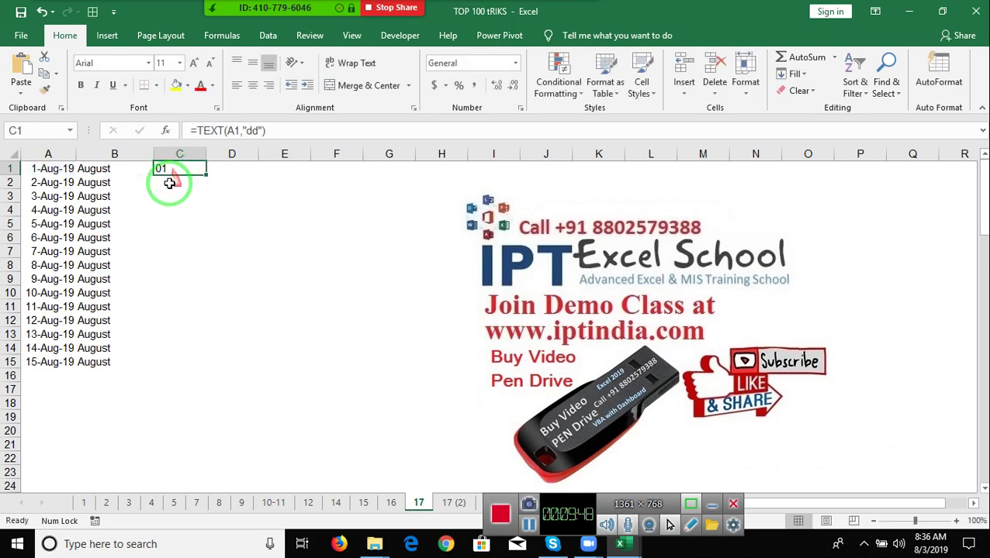
pyautogui.doubleClick(205, 175)
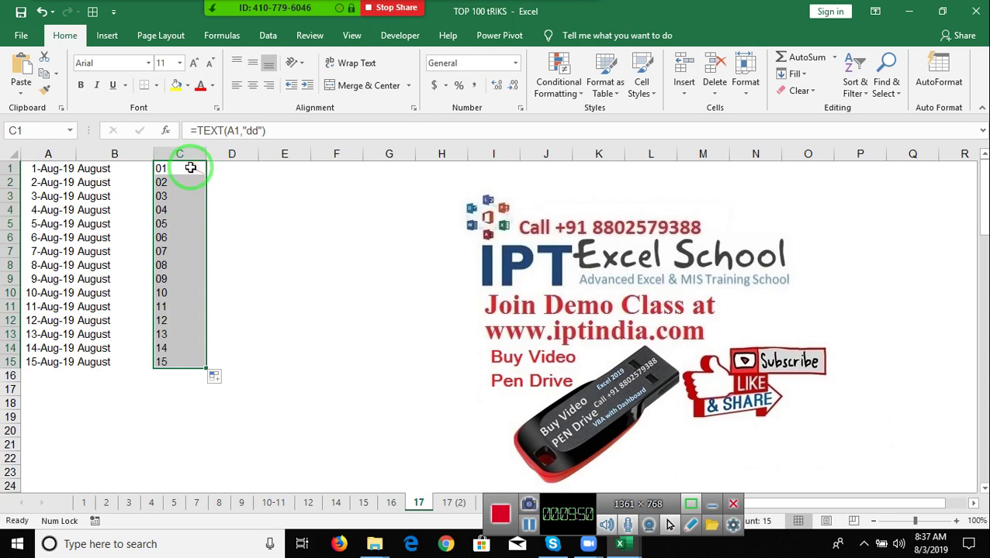
# Extend C1's format code to "dddd" and refill column C with full weekday names.
pyautogui.click(190, 167)
pyautogui.click(258, 132)
pyautogui.write('d')
pyautogui.press('Return')
pyautogui.click(194, 171)
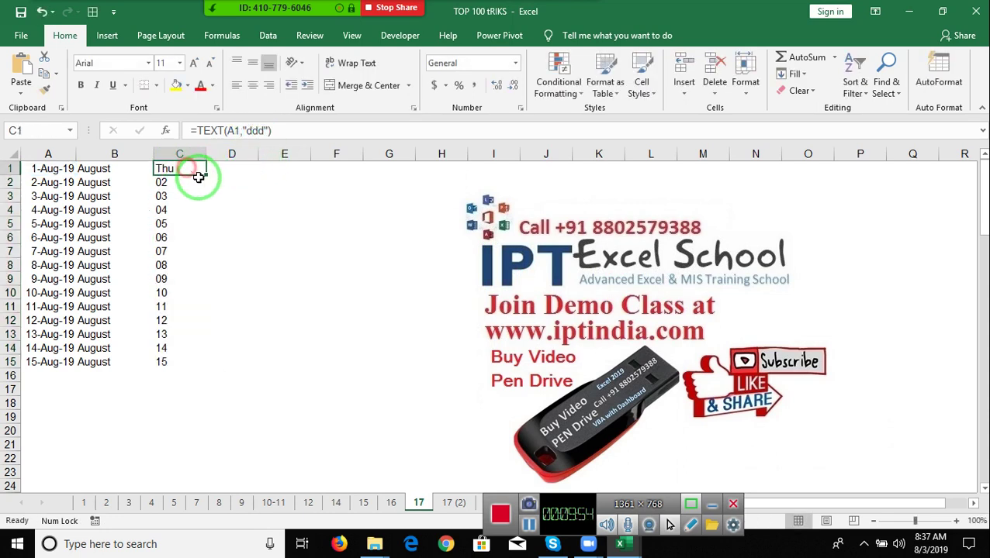
pyautogui.doubleClick(205, 175)
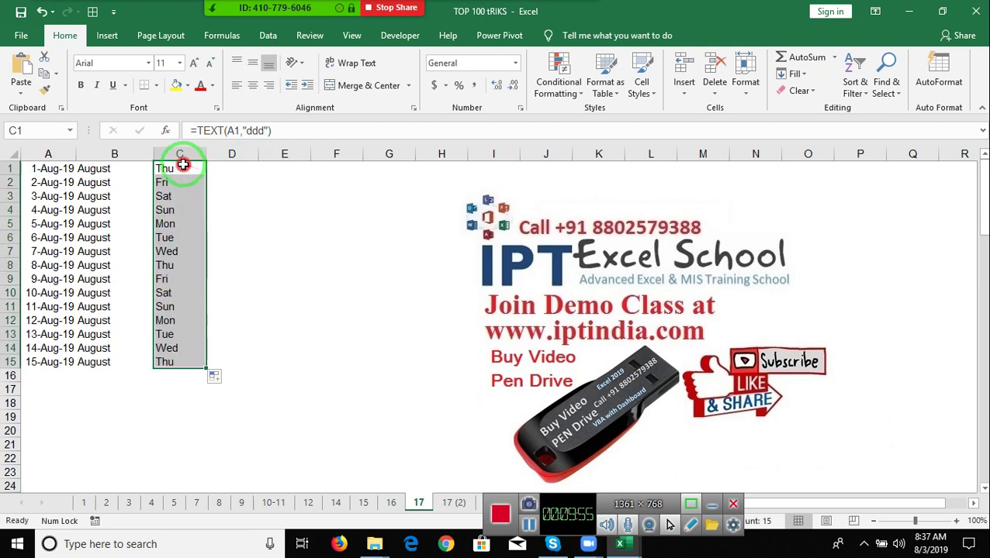
pyautogui.click(183, 164)
pyautogui.click(258, 132)
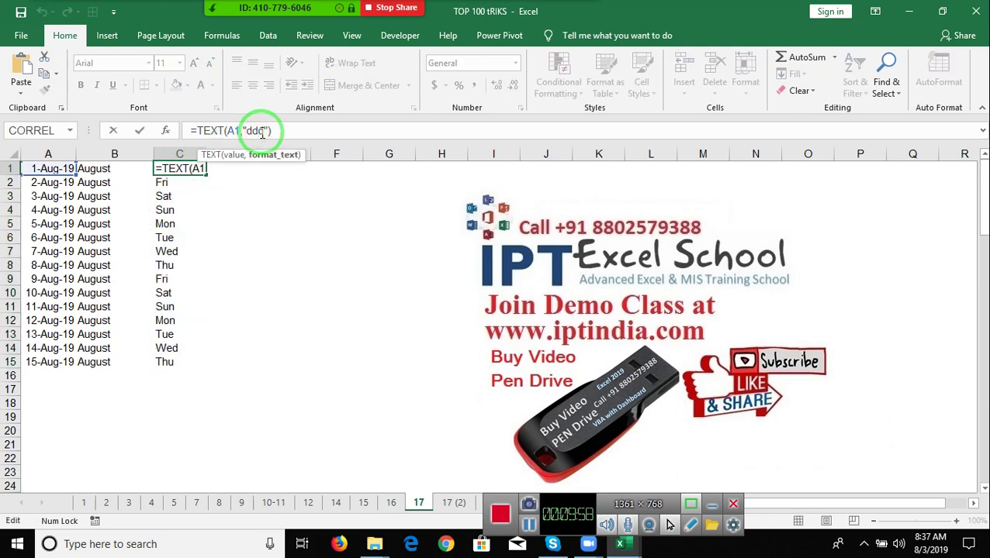
pyautogui.write('d')
pyautogui.press('Return')
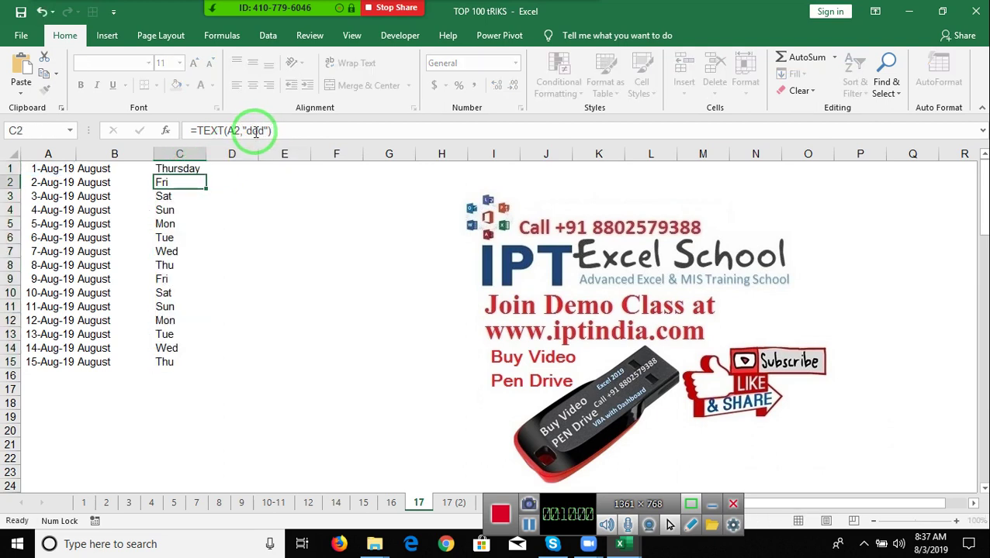
pyautogui.click(193, 168)
pyautogui.doubleClick(207, 175)
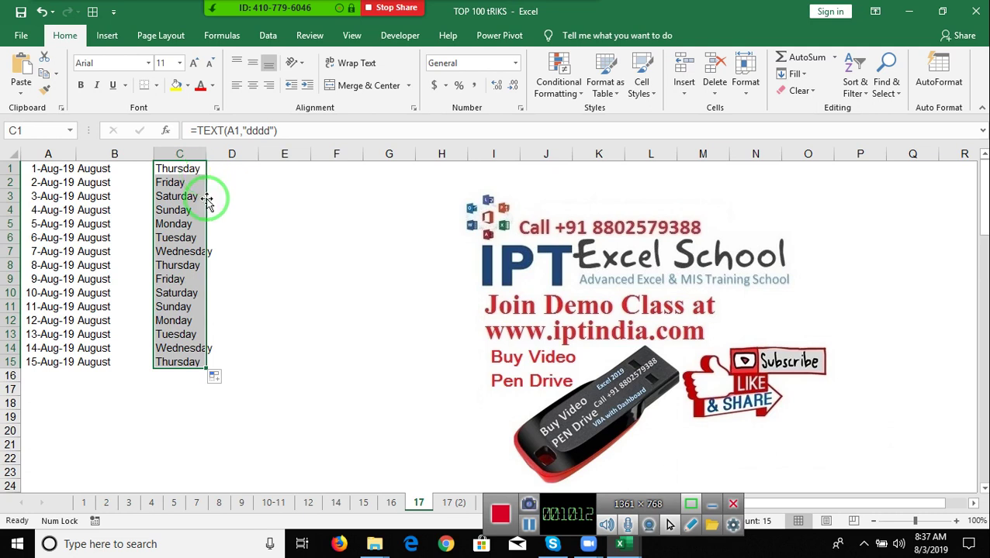
# Move the '17 (2)' sheet tab to a new position among the sheets.
pyautogui.click(442, 486)
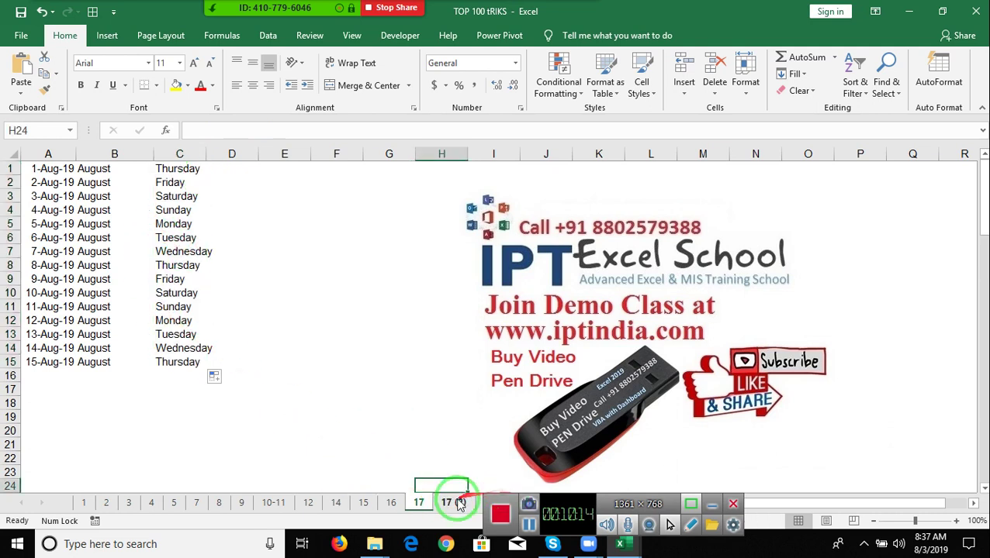
pyautogui.click(453, 502)
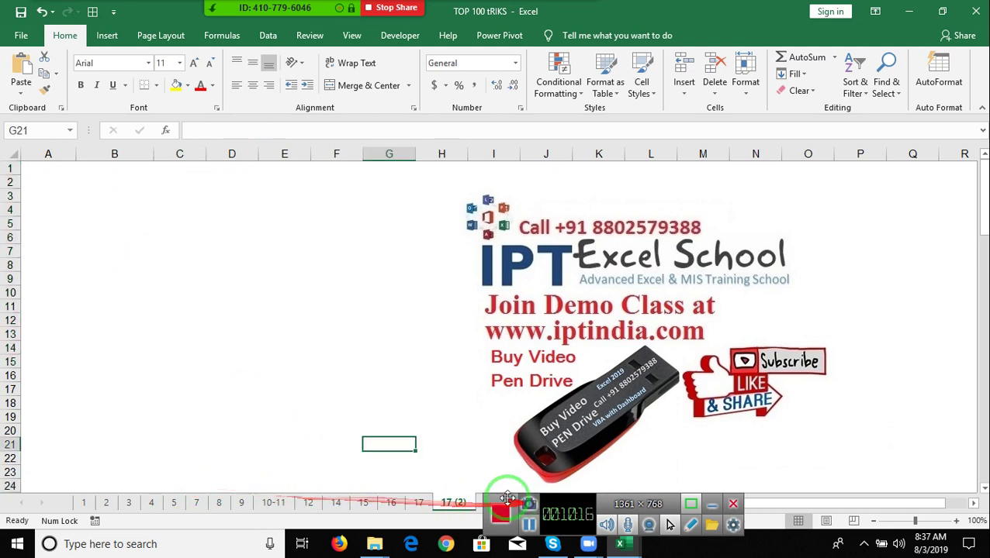
pyautogui.moveTo(444, 502); pyautogui.dragTo(484, 504)
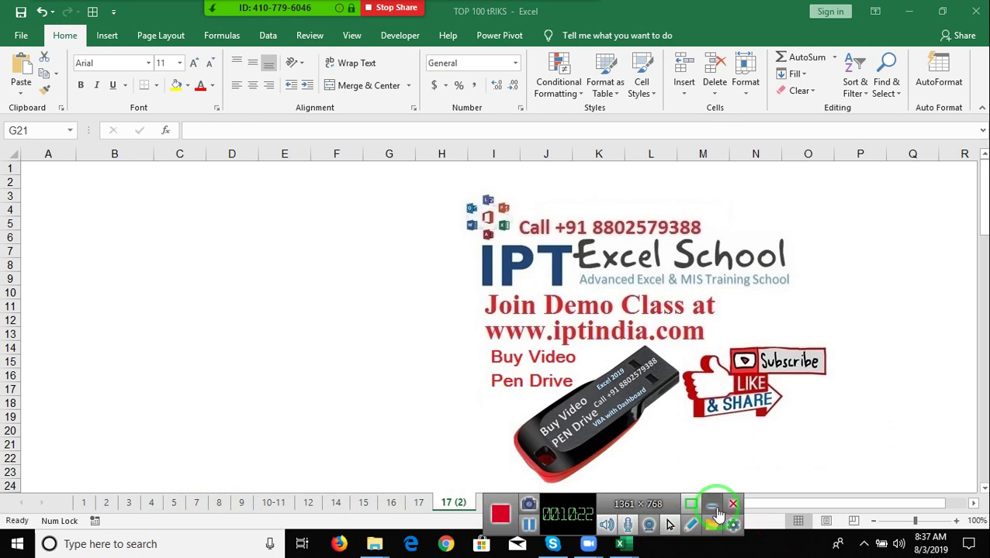
pyautogui.click(715, 507)
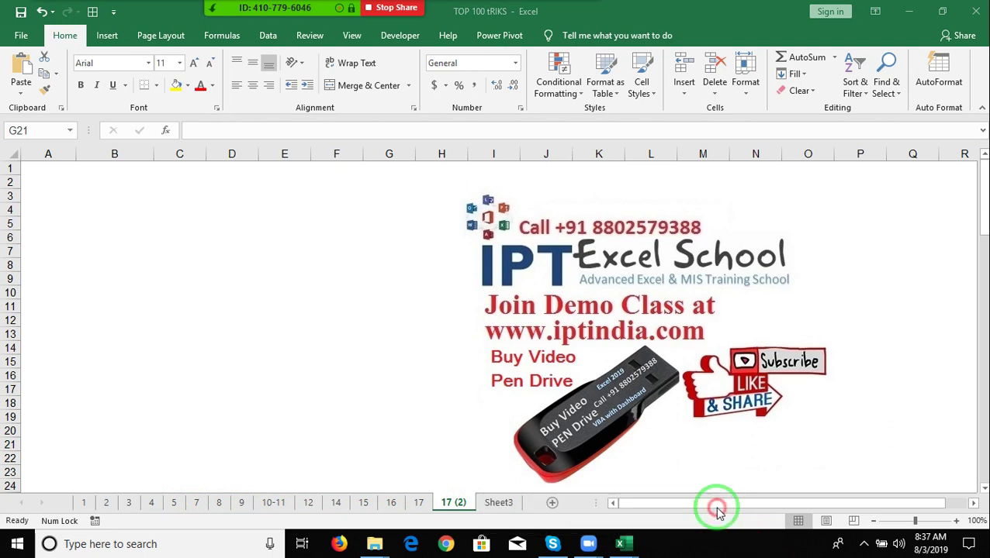
pyautogui.click(420, 504)
pyautogui.click(442, 504)
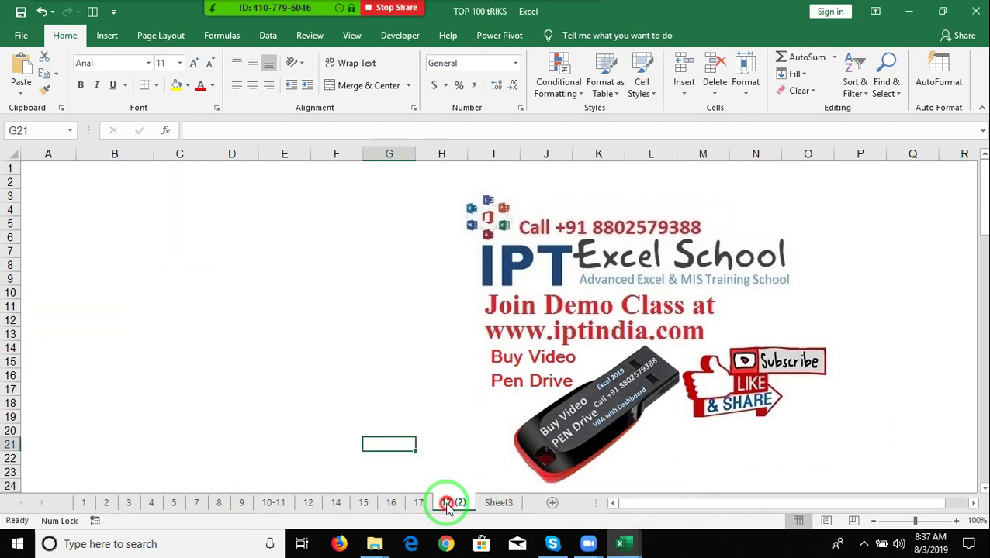
# Rename '17 (2)' to 18 and make a copy of it named '18 (2)'.
pyautogui.doubleClick(442, 504)
pyautogui.click(422, 459)
pyautogui.click(448, 503)
pyautogui.moveTo(448, 502); pyautogui.dragTo(499, 502)
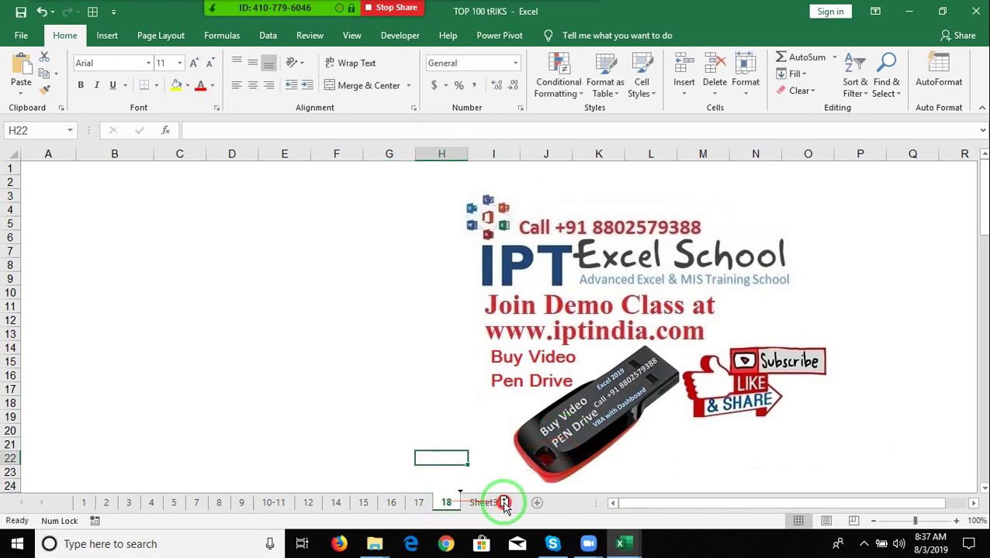
# Copy the employee data A1:I18 from sheet 4 and paste it at A1 of sheet '18 (2)'.
pyautogui.click(151, 503)
pyautogui.hotkey('ctrl', 'Home')
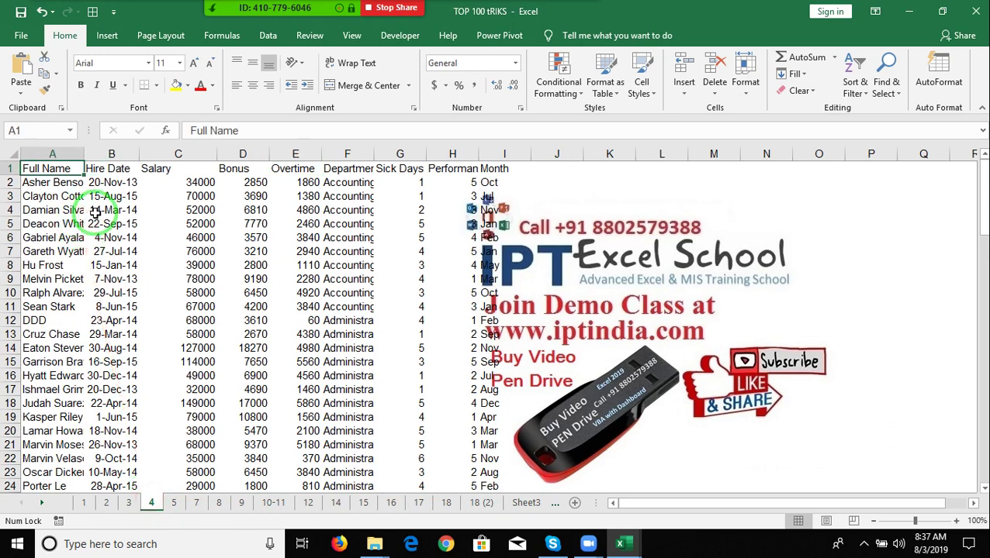
pyautogui.hotkey('shift', 'Right')
pyautogui.hotkey('shift', 'Right')
pyautogui.hotkey('shift', 'Right')
pyautogui.hotkey('shift', 'Right')
pyautogui.hotkey('shift', 'Right')
pyautogui.hotkey('shift', 'Right')
pyautogui.hotkey('shift', 'Right')
pyautogui.hotkey('shift', 'Down')
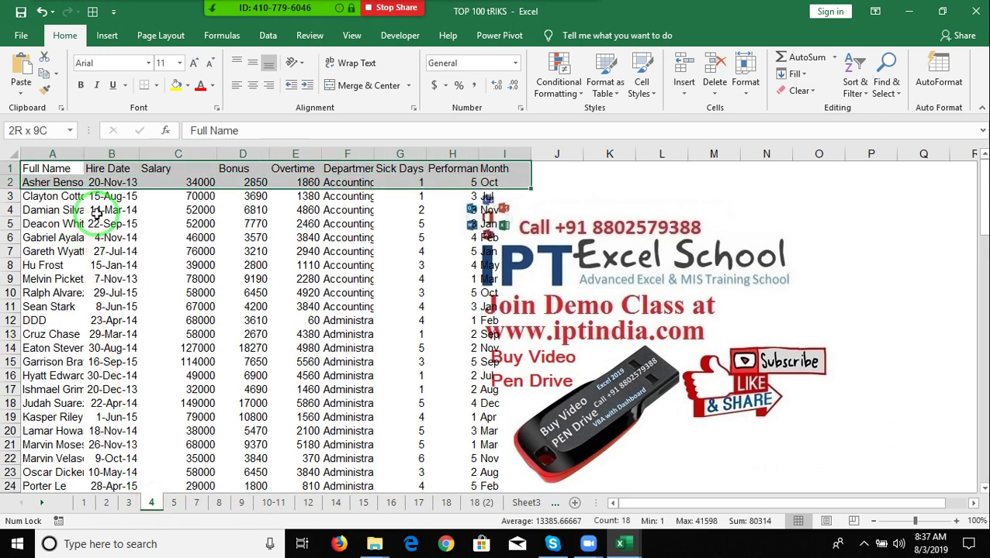
pyautogui.hotkey('shift', 'Down')
pyautogui.hotkey('shift', 'Down')
pyautogui.hotkey('shift', 'Down')
pyautogui.hotkey('shift', 'Down')
pyautogui.hotkey('shift', 'Down')
pyautogui.hotkey('shift', 'Down')
pyautogui.hotkey('ctrl', 'c')
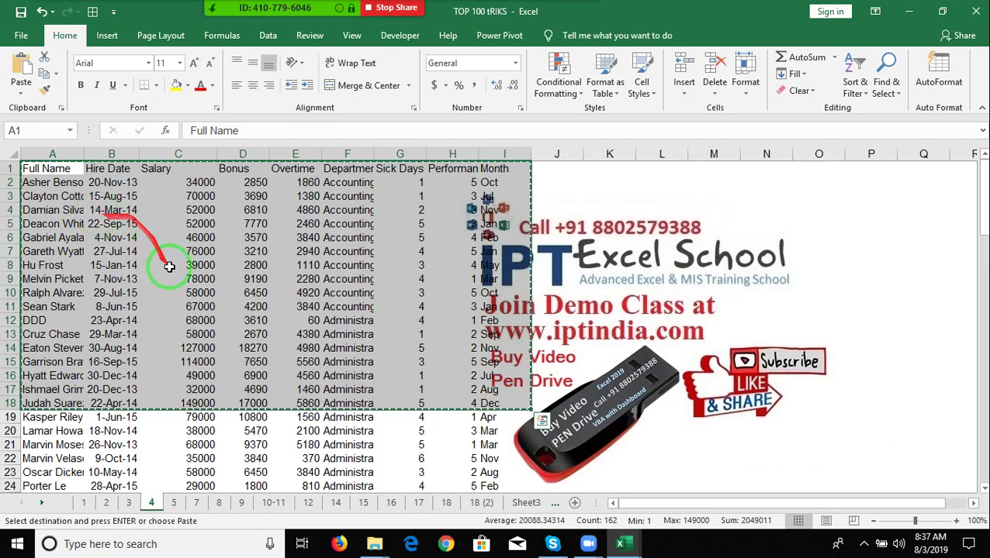
pyautogui.click(476, 504)
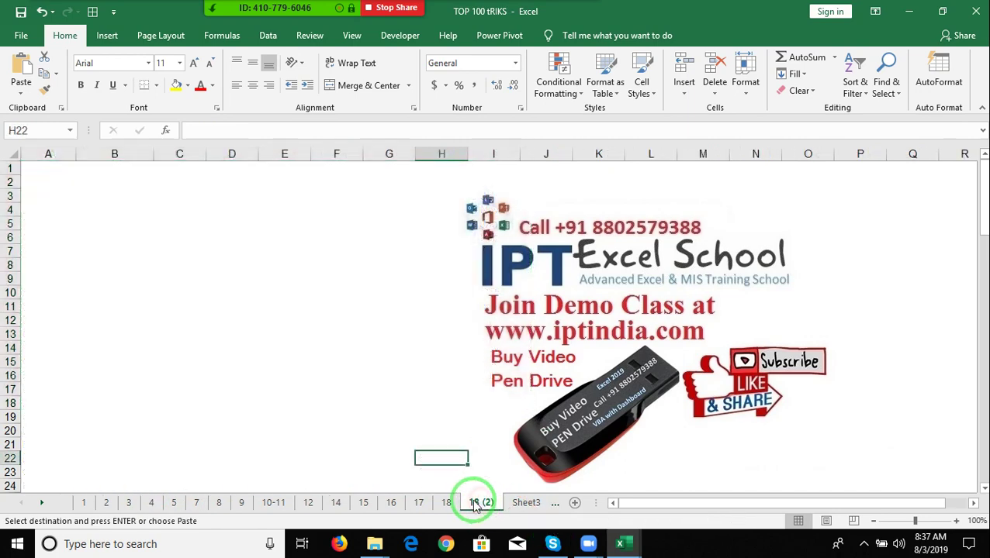
pyautogui.click(45, 171)
pyautogui.hotkey('ctrl', 'v')
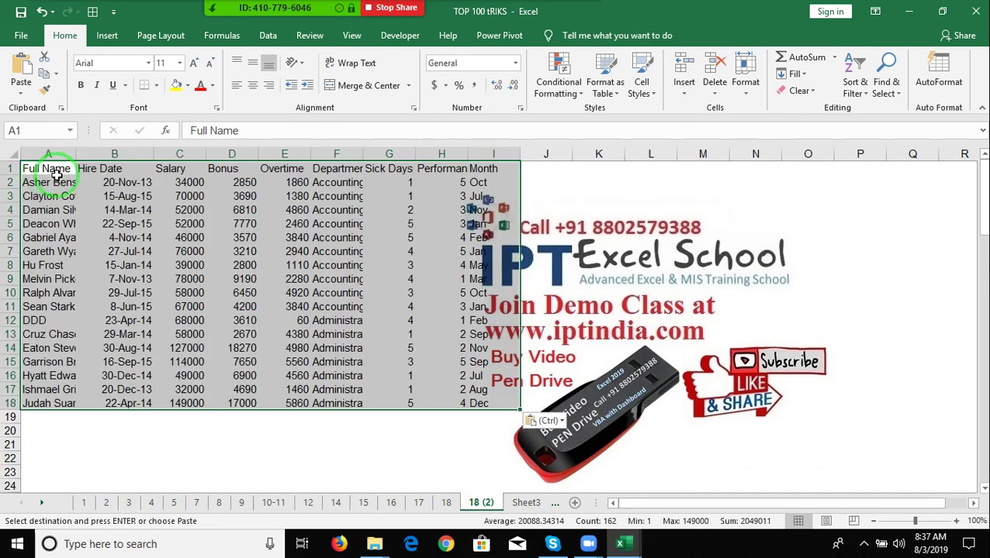
# Set Salary to 0 in C7 and C12, clear C5 and E5, and select the data range.
pyautogui.click(204, 253)
pyautogui.write('0')
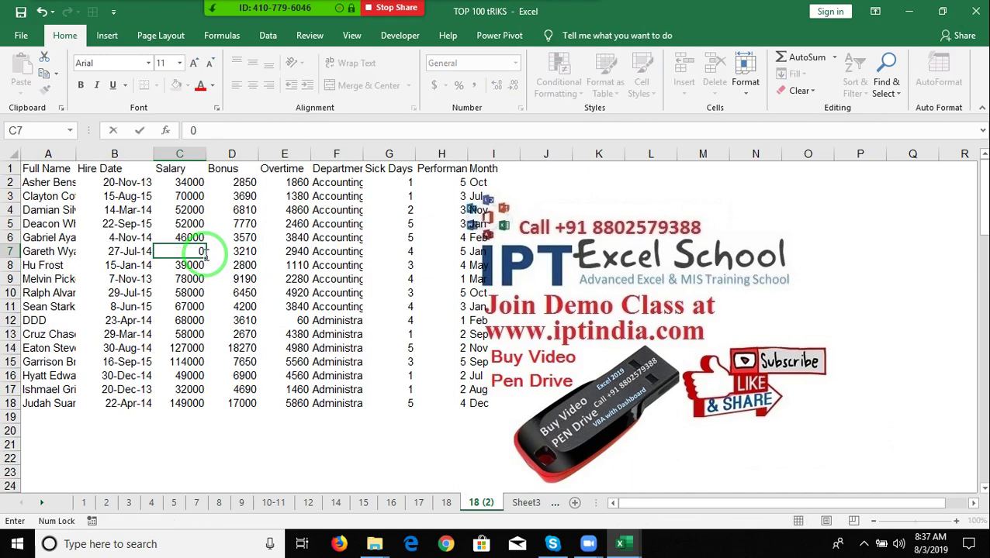
pyautogui.click(194, 320)
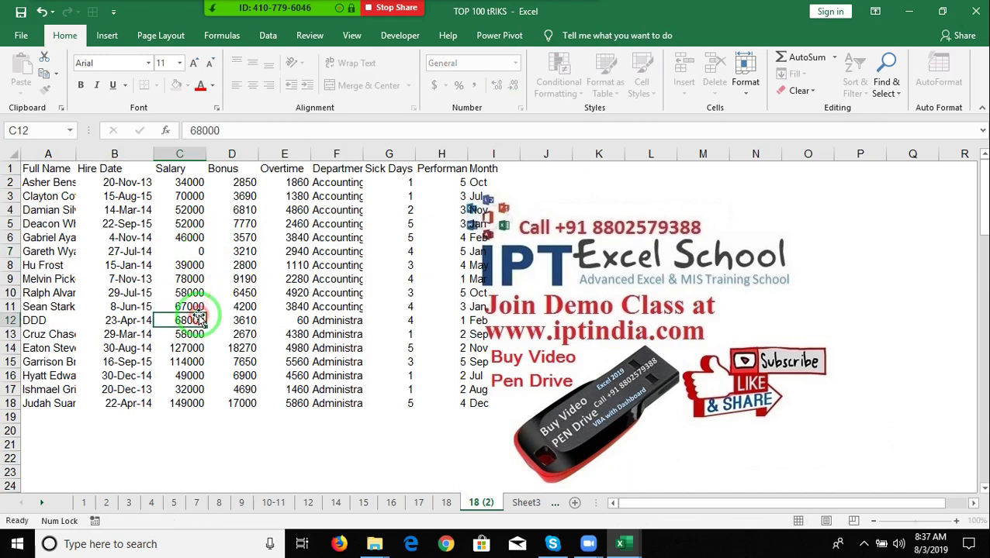
pyautogui.write('0')
pyautogui.press('Up')
pyautogui.press('Up')
pyautogui.press('Up')
pyautogui.press('Up')
pyautogui.press('Up')
pyautogui.press('Up')
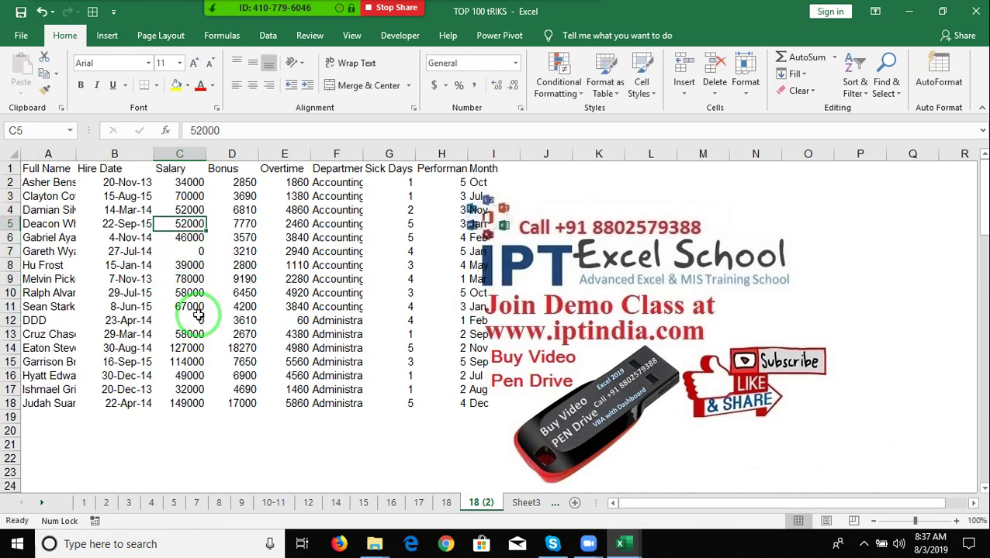
pyautogui.press('Right')
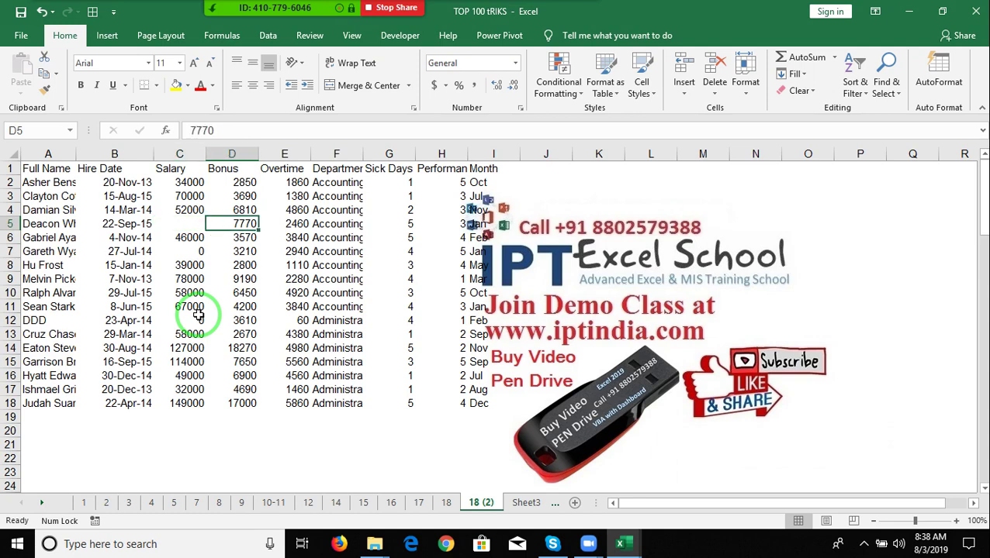
pyautogui.press('Right')
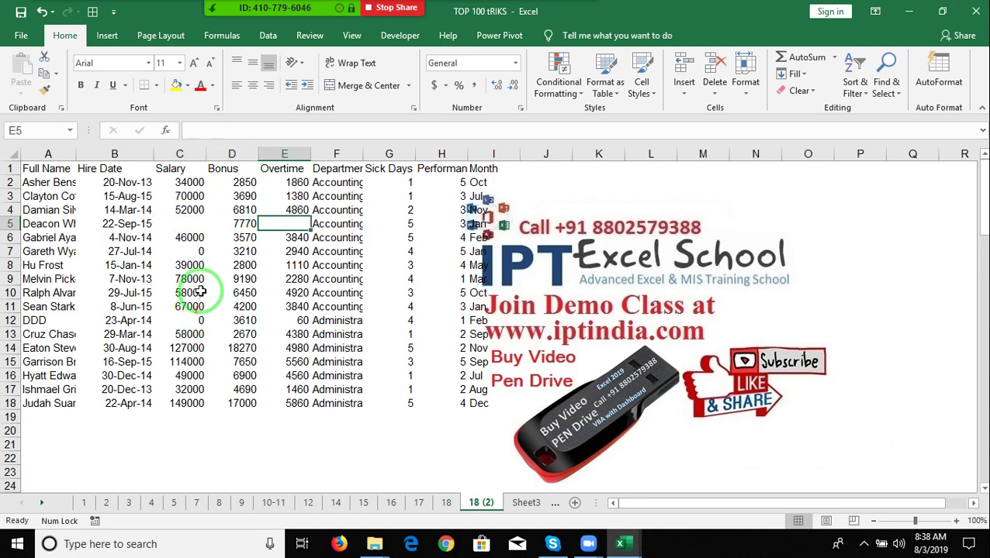
pyautogui.moveTo(169, 162)
pyautogui.mouseDown()
pyautogui.moveTo(66, 169)
pyautogui.moveTo(477, 403)
pyautogui.mouseUp()
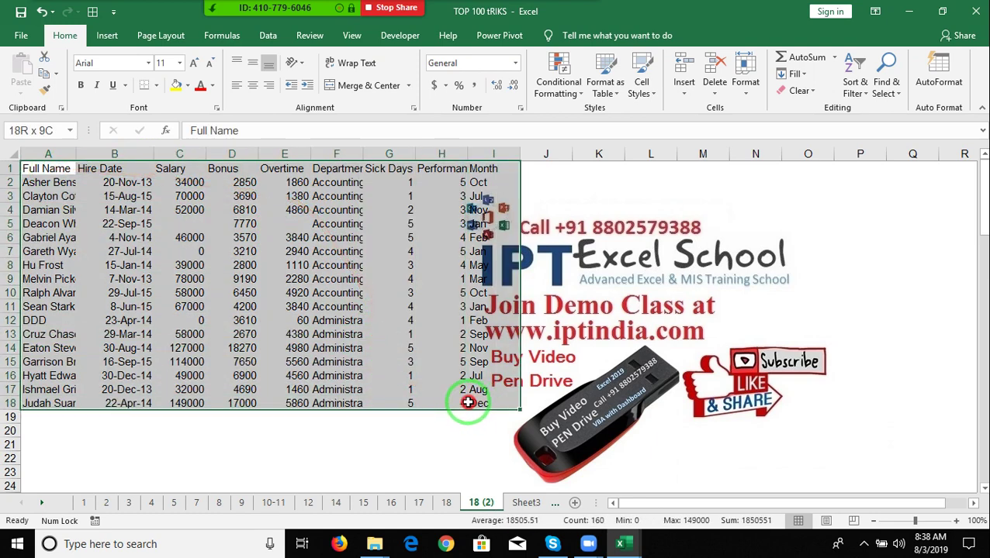
pyautogui.moveTo(380, 338); pyautogui.dragTo(576, 93)
pyautogui.click(576, 93)
pyautogui.moveTo(607, 118)
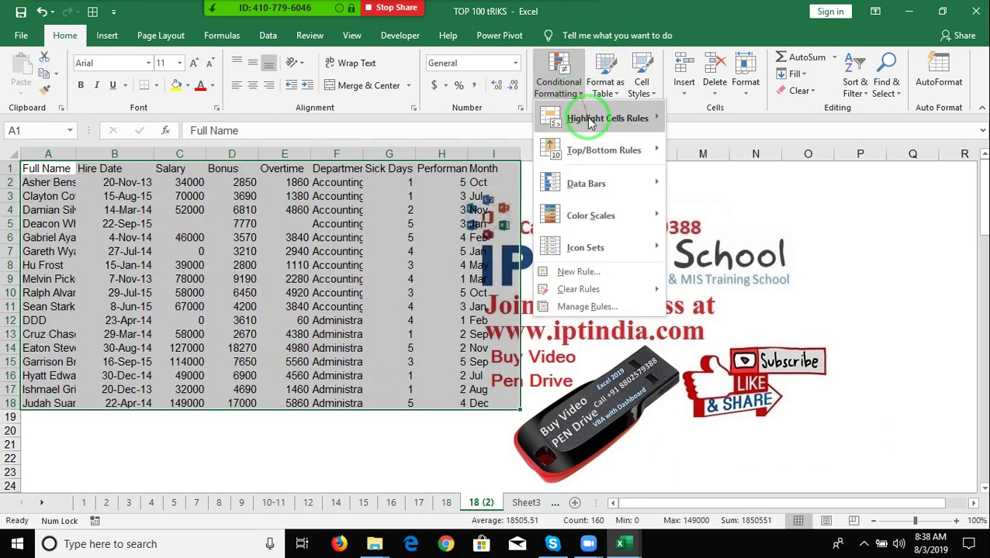
pyautogui.click(757, 222)
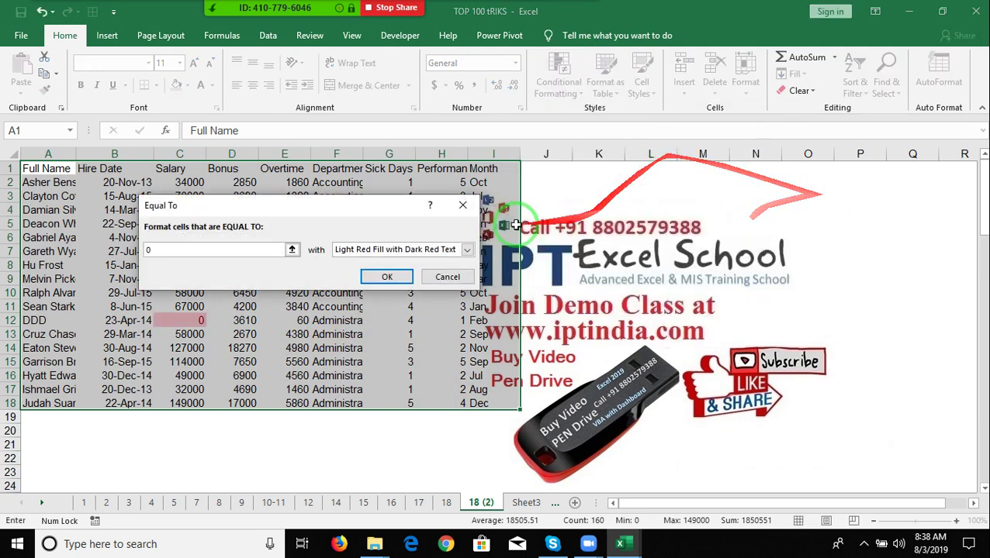
pyautogui.moveTo(363, 206); pyautogui.dragTo(682, 203)
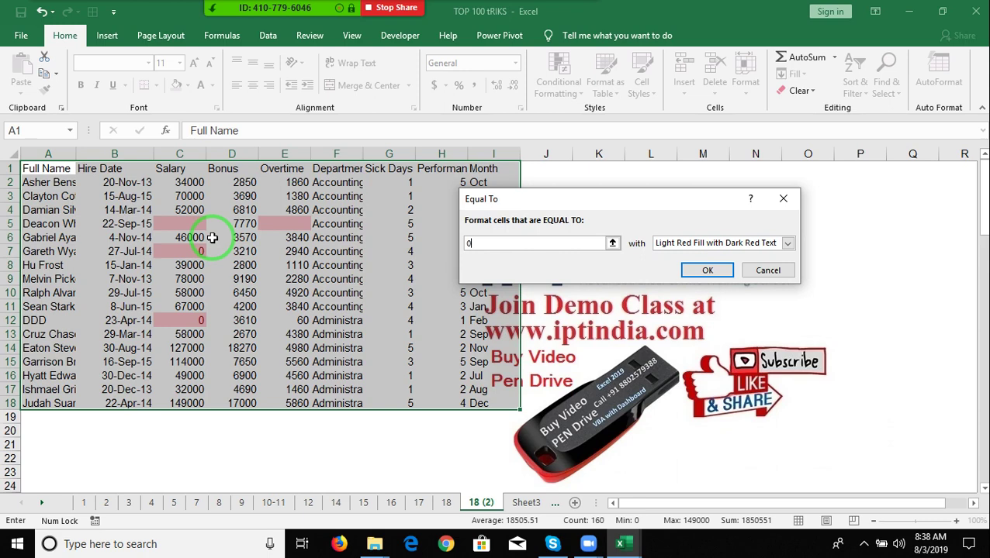
pyautogui.click(767, 270)
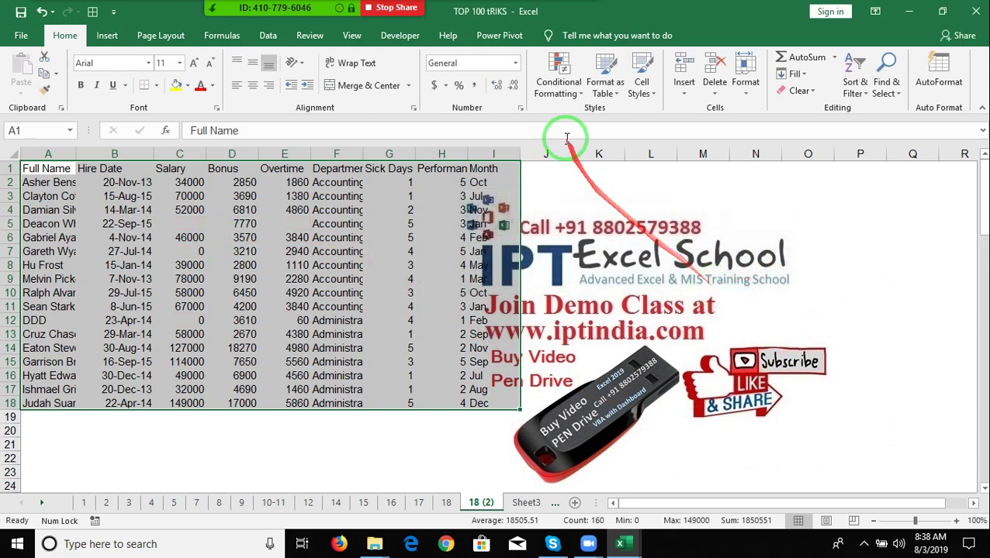
# Add a conditional formatting rule that fills blank cells yellow.
pyautogui.click(560, 92)
pyautogui.moveTo(606, 118)
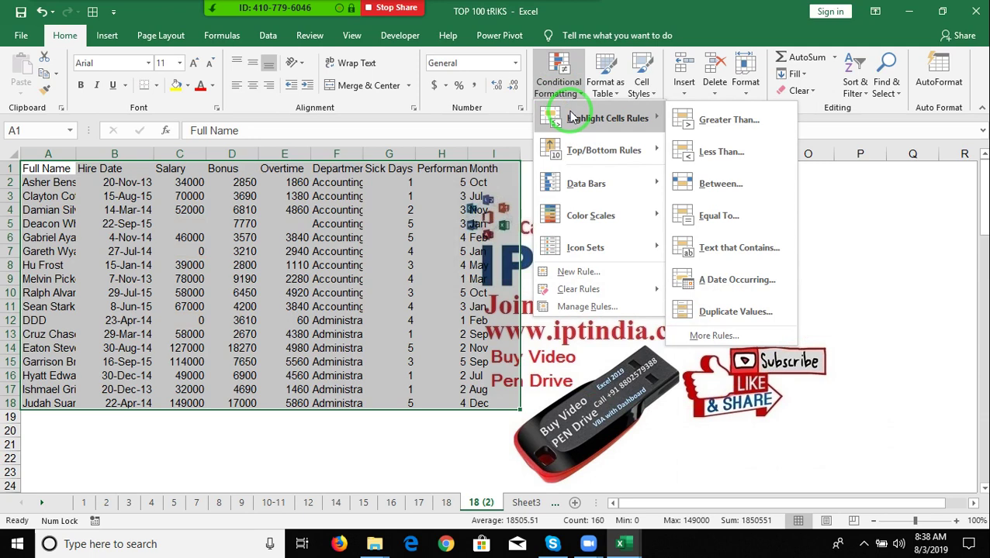
pyautogui.click(578, 272)
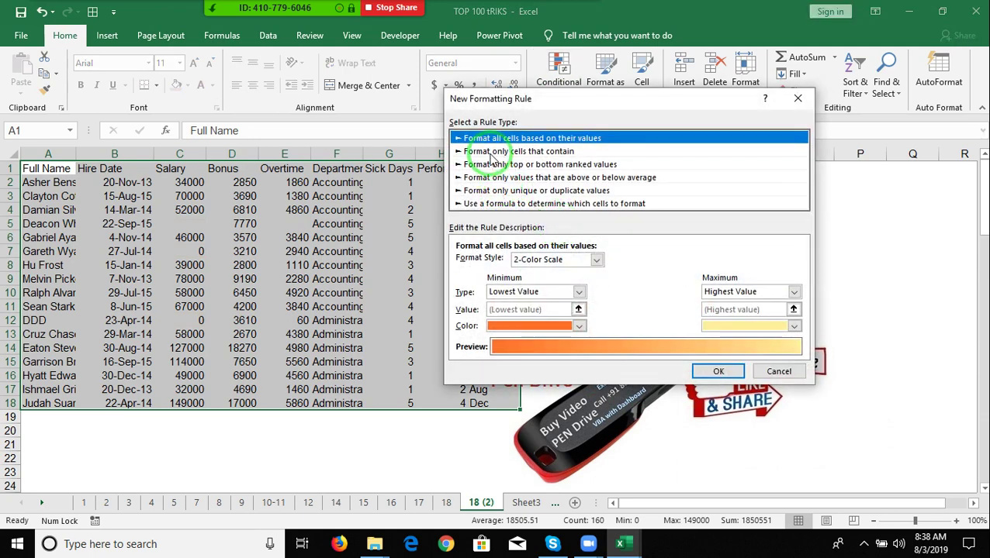
pyautogui.click(490, 153)
pyautogui.click(481, 263)
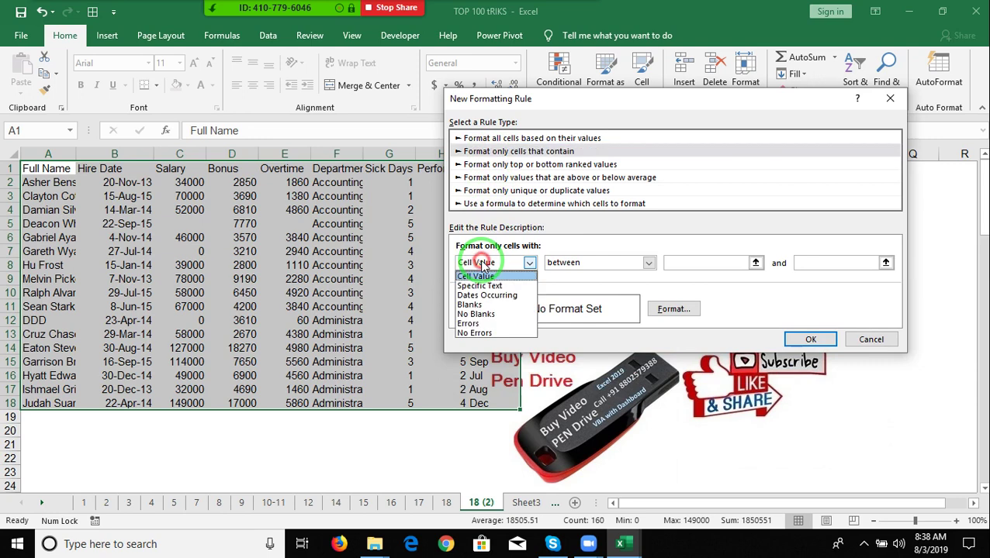
pyautogui.click(469, 305)
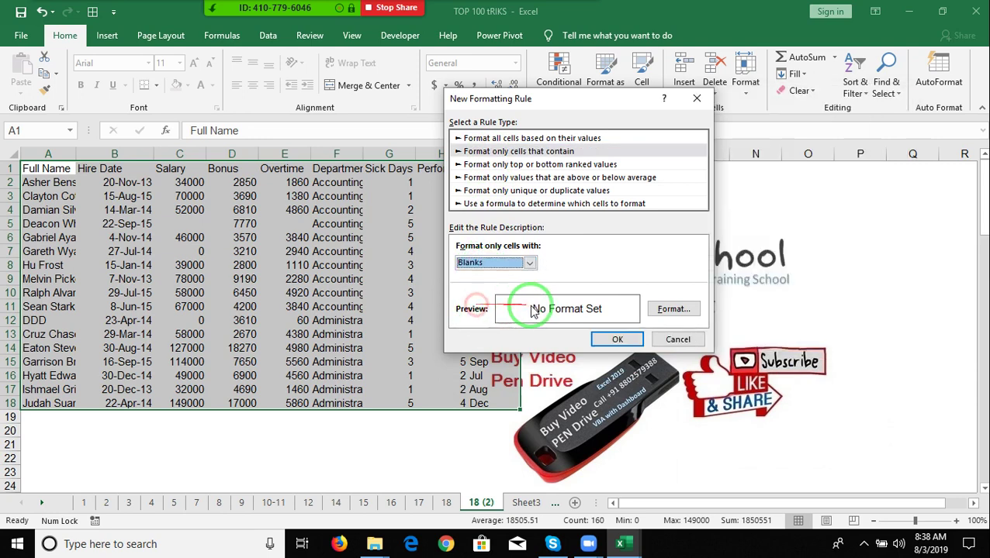
pyautogui.click(674, 310)
pyautogui.click(542, 66)
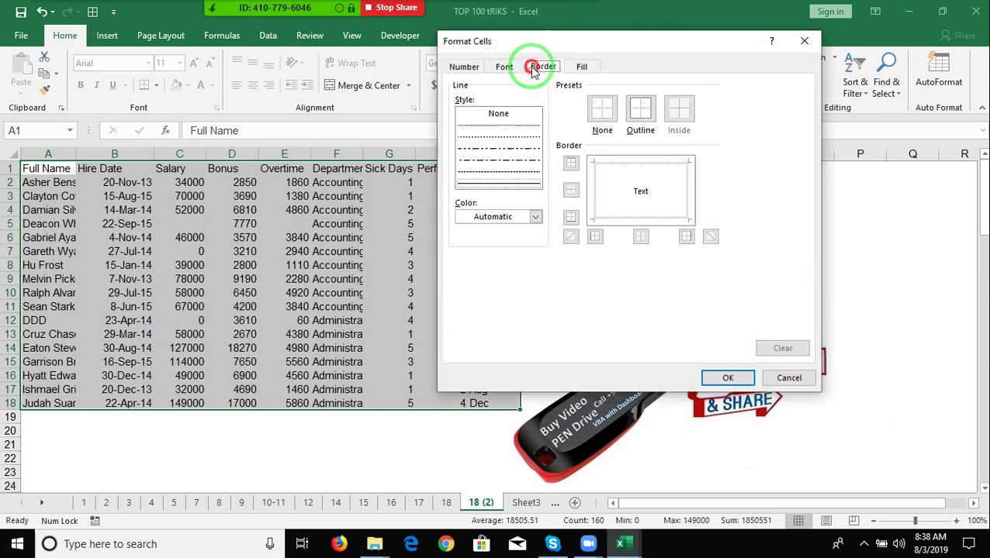
pyautogui.click(581, 67)
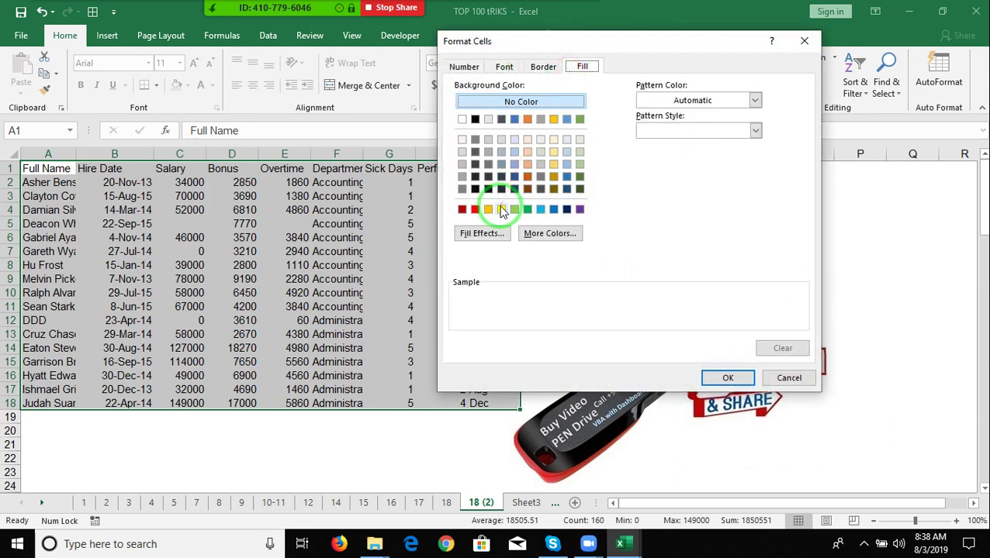
pyautogui.click(501, 209)
pyautogui.click(728, 377)
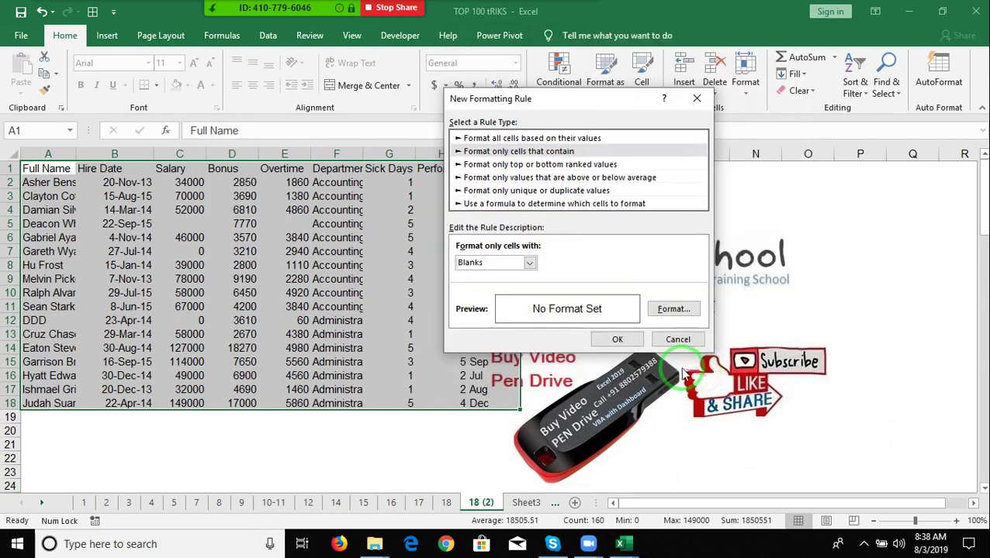
pyautogui.click(626, 341)
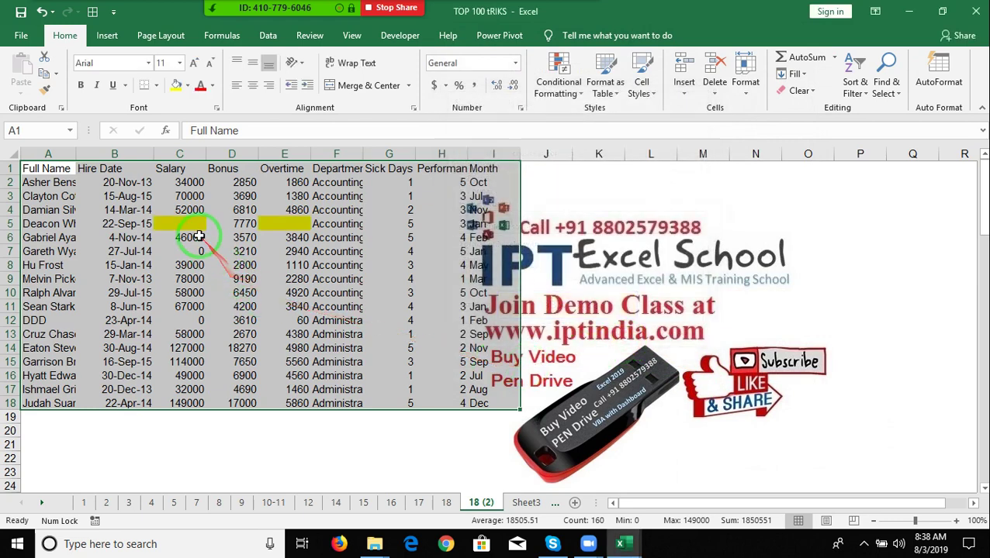
# Enter a test 0 in C5 to check the blank-cell rule, then reselect the data.
pyautogui.click(190, 226)
pyautogui.write('0')
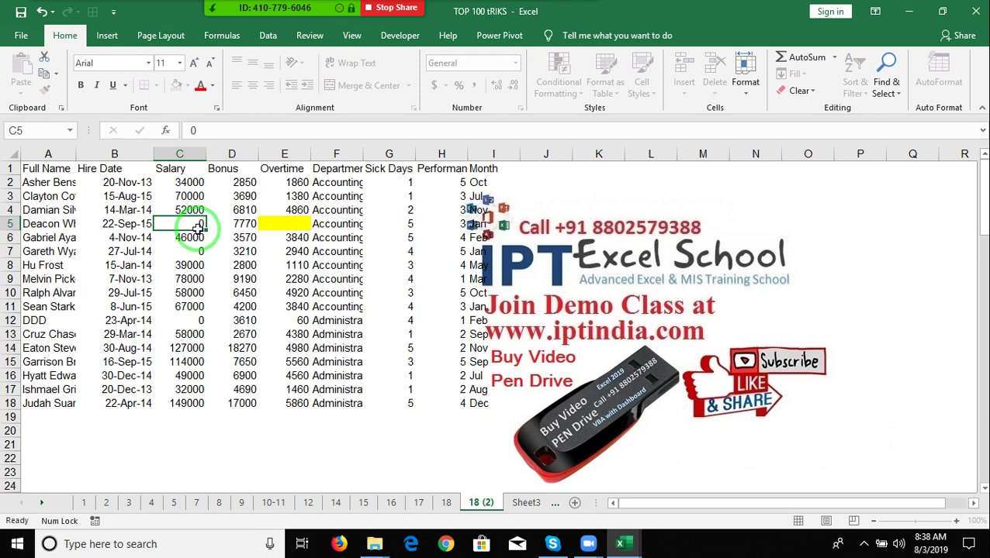
pyautogui.press('Tab')
pyautogui.click(199, 226)
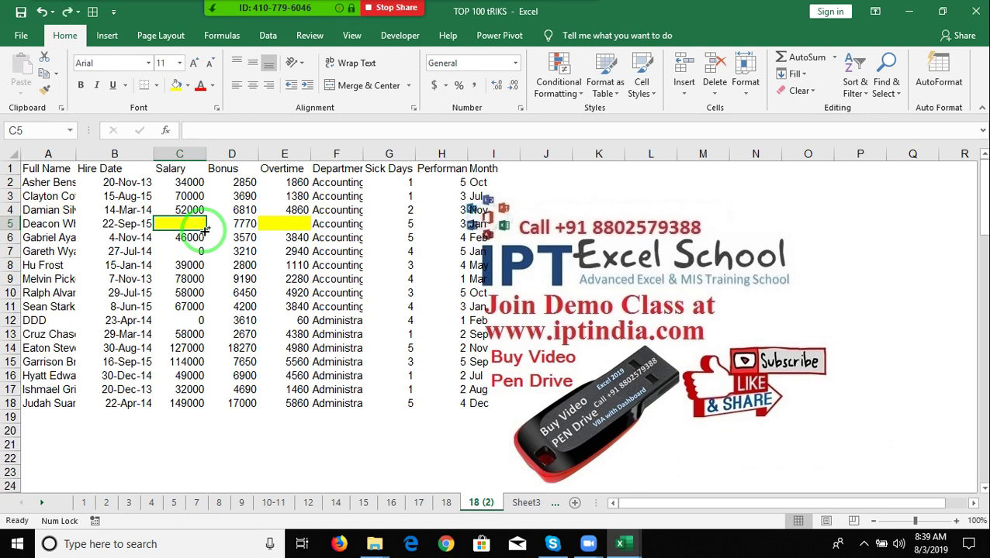
pyautogui.hotkey('ctrl', 'a')
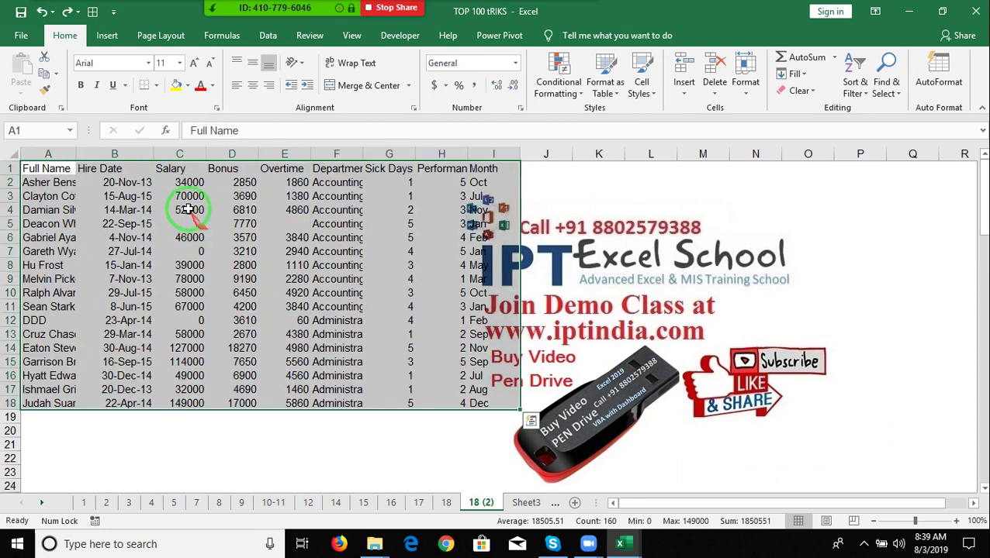
# Fill C5 and E5 yellow and enter 2 in C5, then undo these test changes.
pyautogui.click(180, 223)
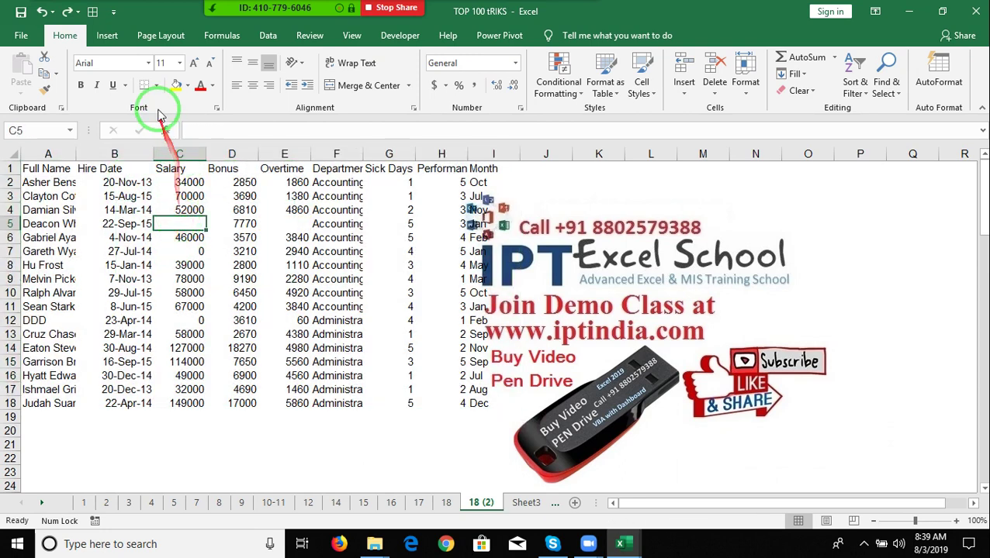
pyautogui.click(176, 85)
pyautogui.click(280, 223)
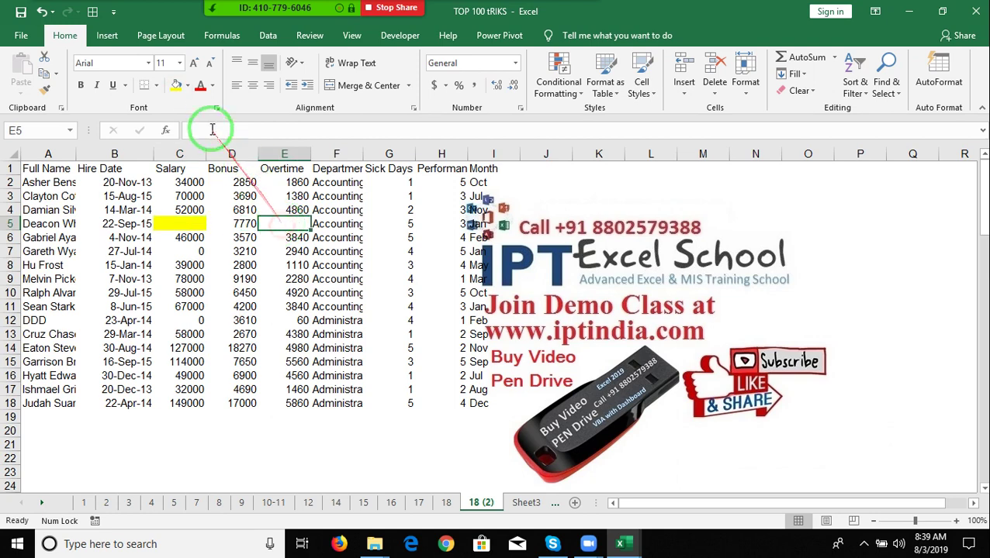
pyautogui.click(176, 85)
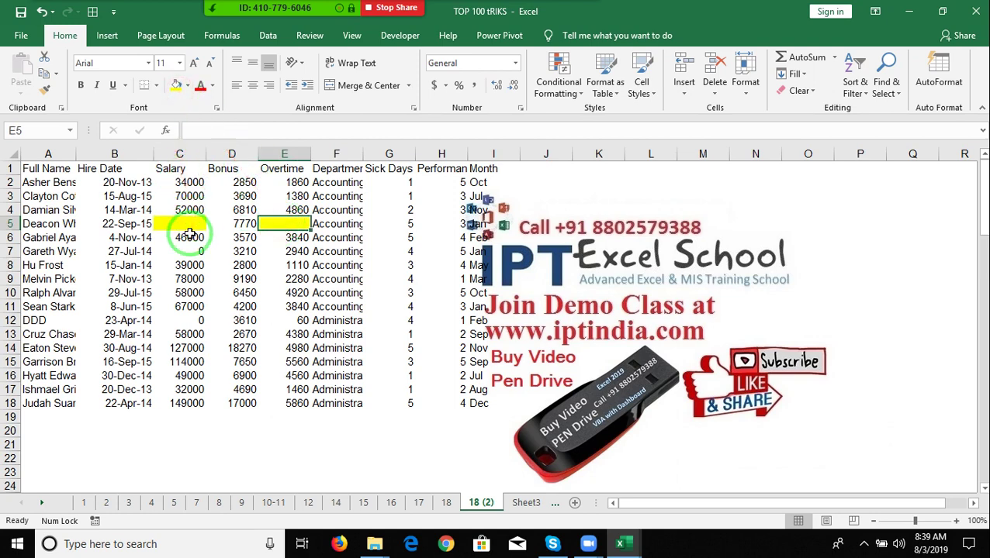
pyautogui.click(187, 223)
pyautogui.write('2')
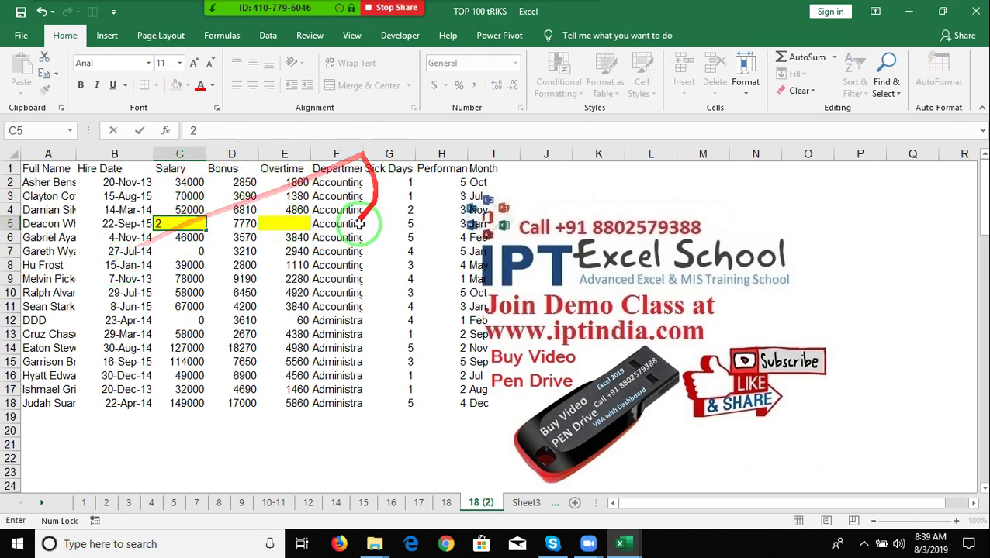
pyautogui.click(272, 265)
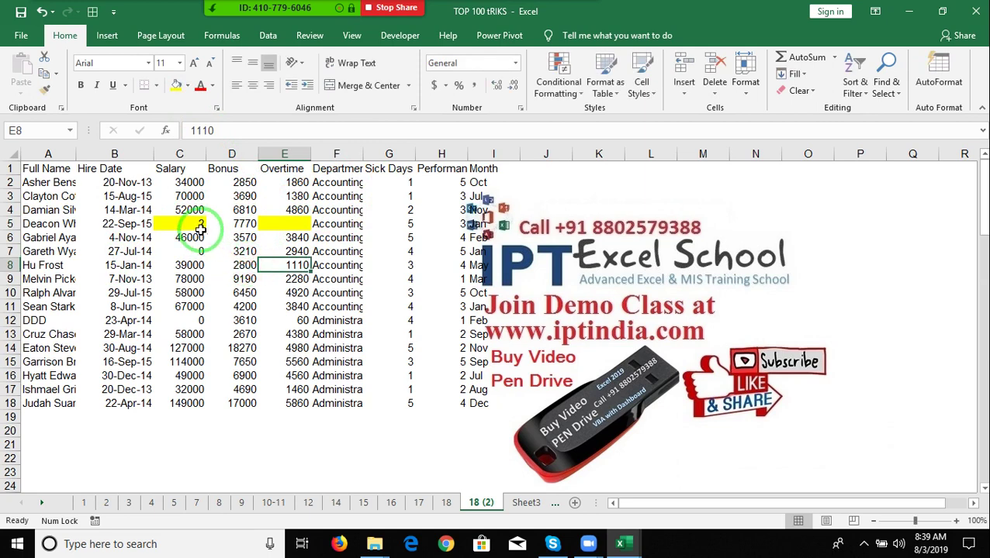
pyautogui.hotkey('ctrl', 'z')
pyautogui.hotkey('ctrl', 'z')
pyautogui.hotkey('ctrl', 'z')
# Clear the 0 salaries in C12 and C7 so they show blank.
pyautogui.click(203, 320)
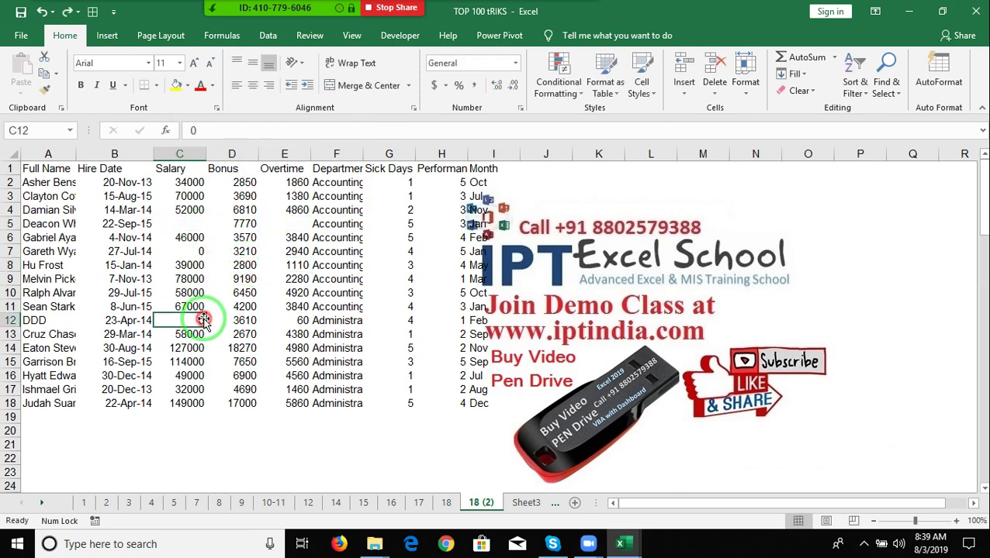
pyautogui.click(198, 251)
pyautogui.press('Delete')
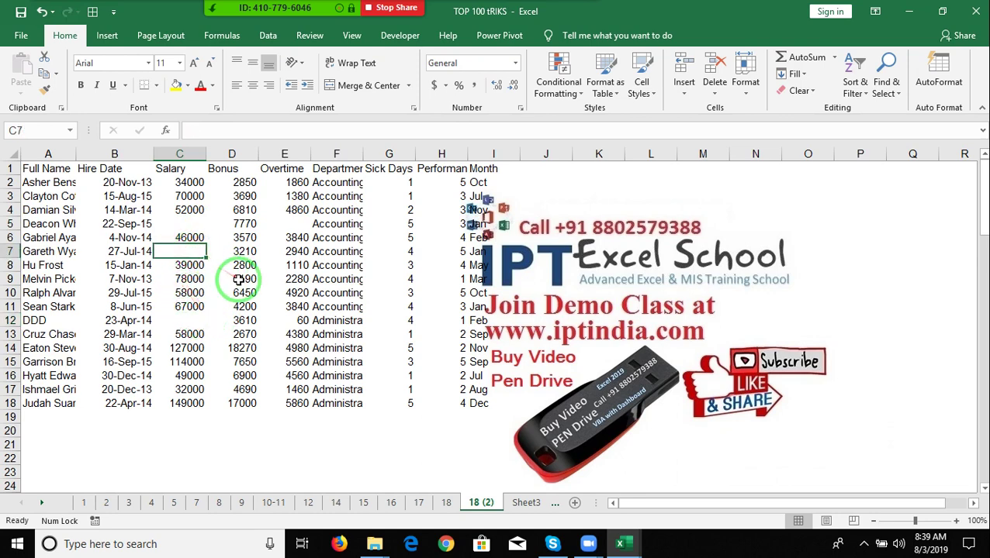
pyautogui.click(239, 279)
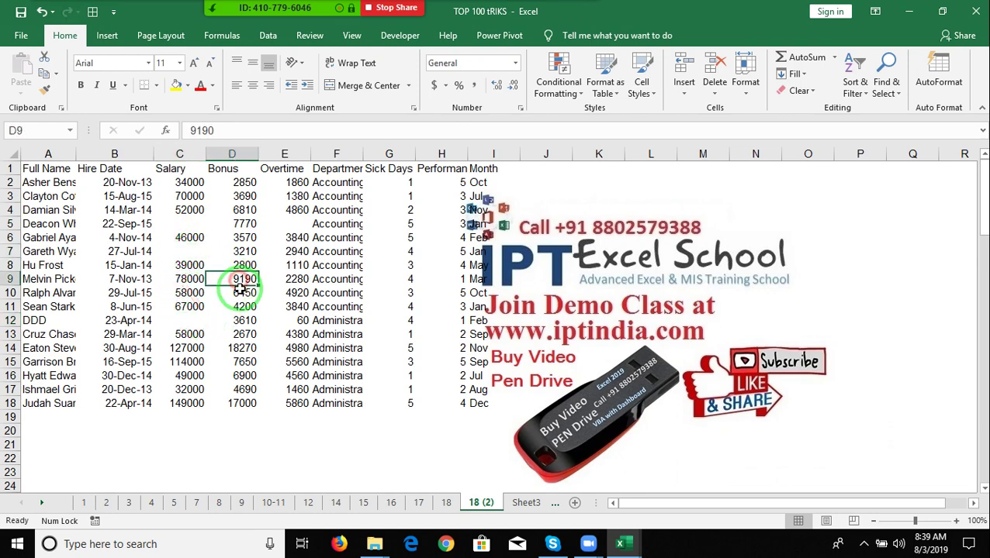
pyautogui.click(900, 94)
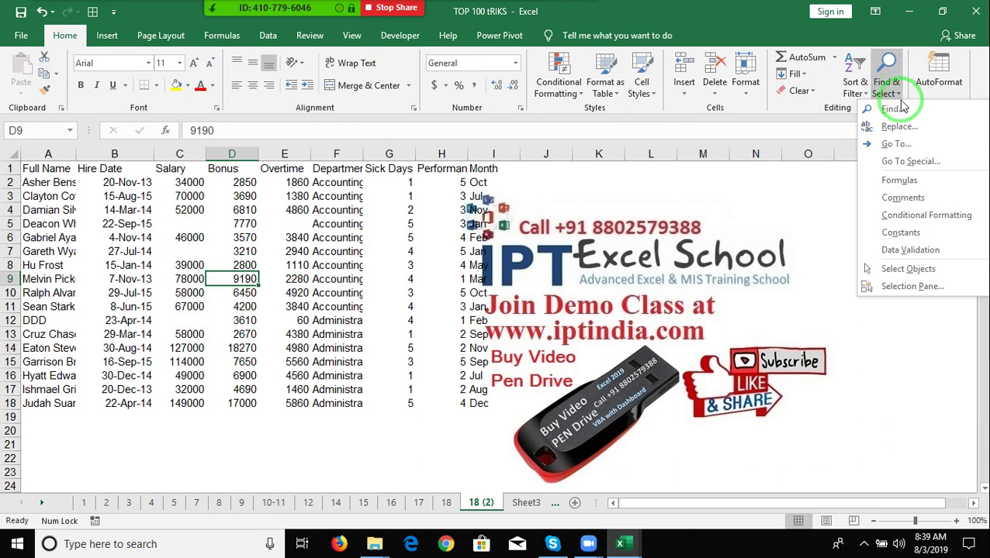
pyautogui.click(907, 162)
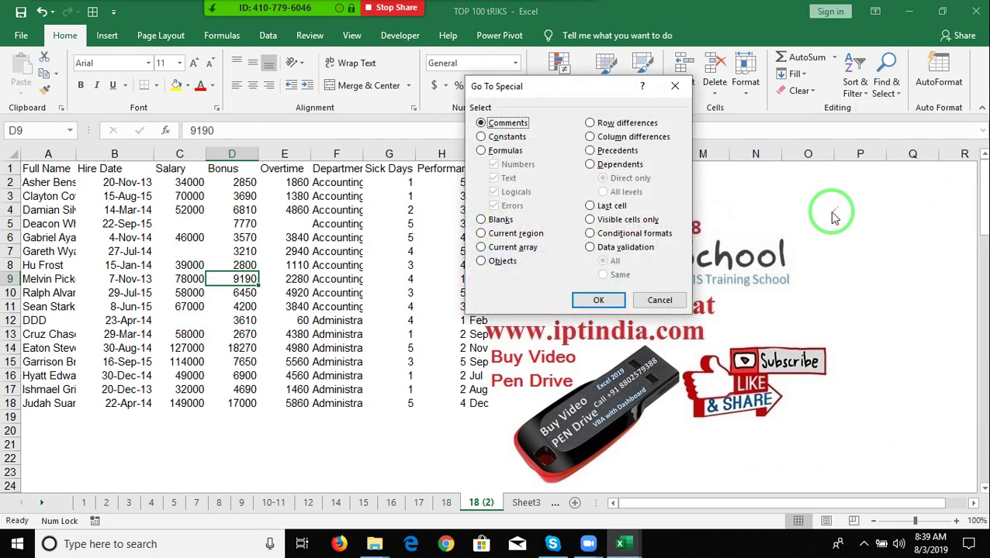
pyautogui.moveTo(565, 95); pyautogui.dragTo(394, 119)
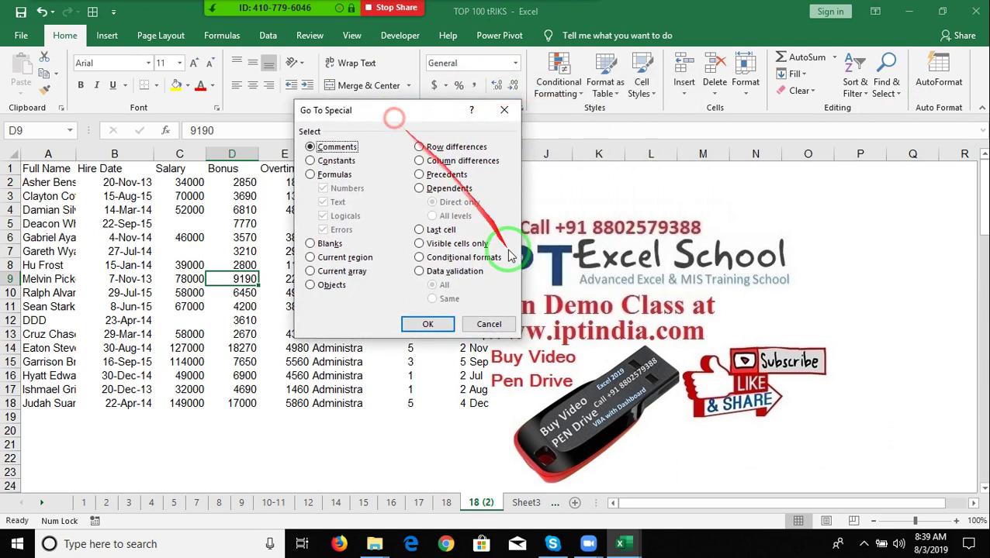
pyautogui.click(310, 244)
pyautogui.click(427, 324)
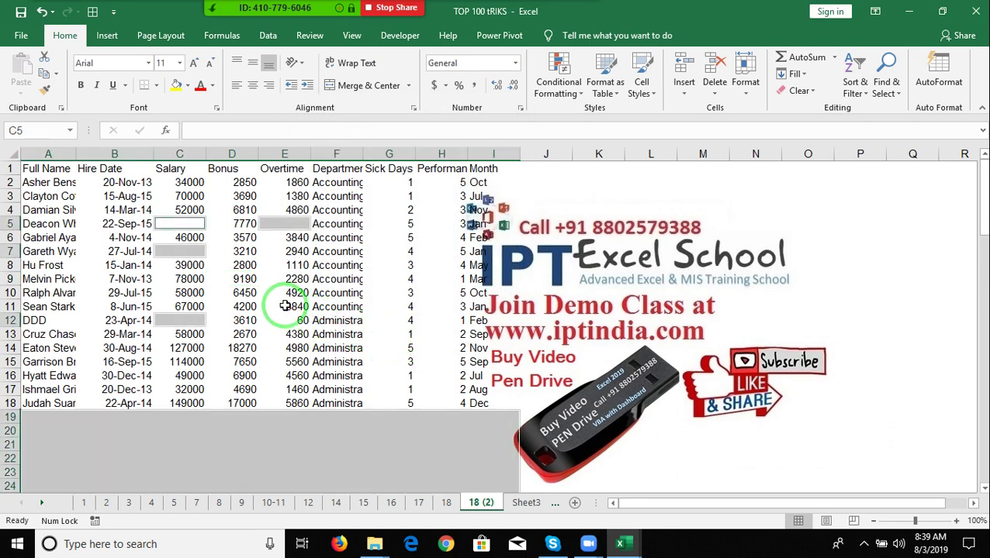
pyautogui.scroll(-4, 301, 307)
pyautogui.scroll(-1, 301, 307)
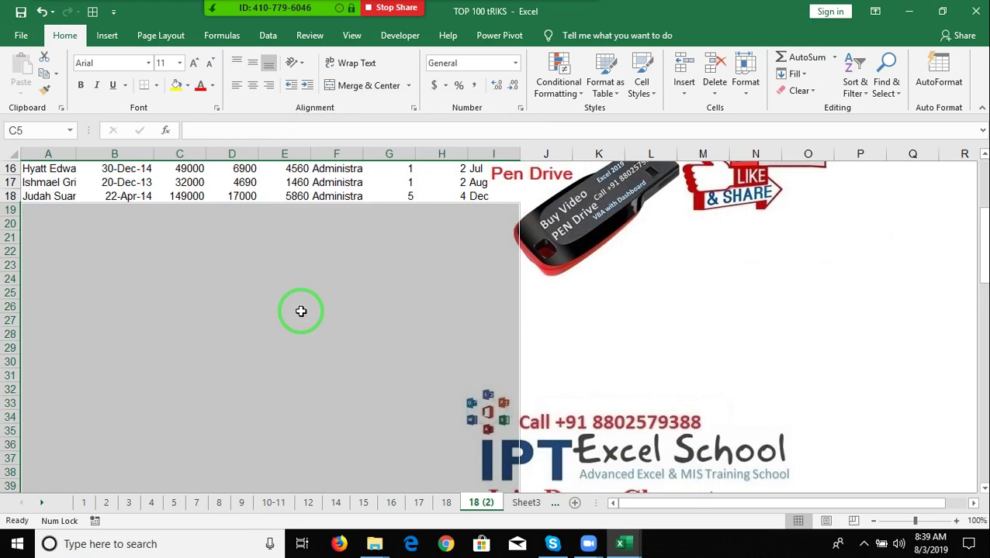
pyautogui.scroll(5, 301, 310)
pyautogui.scroll(-4, 307, 324)
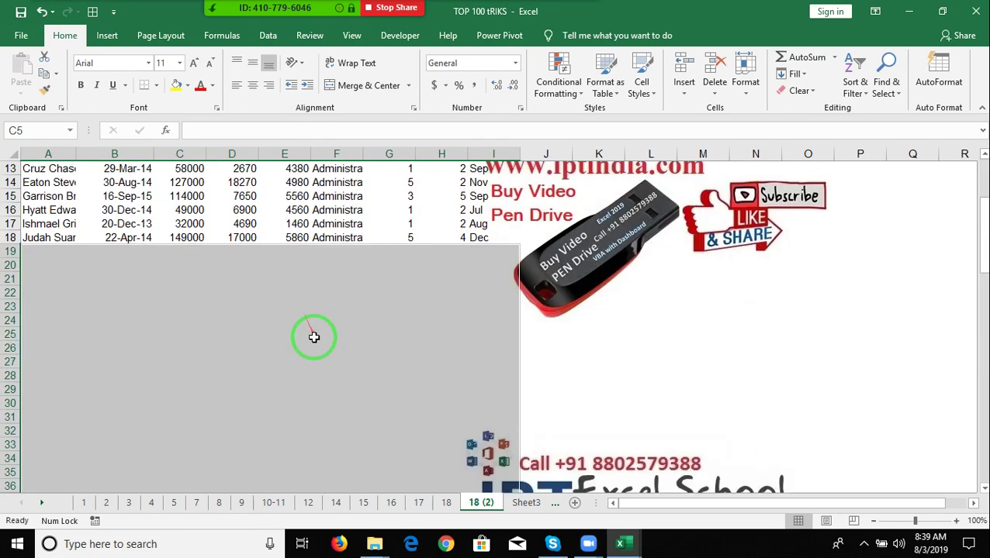
pyautogui.scroll(-7, 313, 338)
pyautogui.scroll(-4, 313, 337)
pyautogui.scroll(5, 313, 337)
pyautogui.scroll(1, 313, 338)
pyautogui.scroll(10, 313, 338)
pyautogui.click(314, 335)
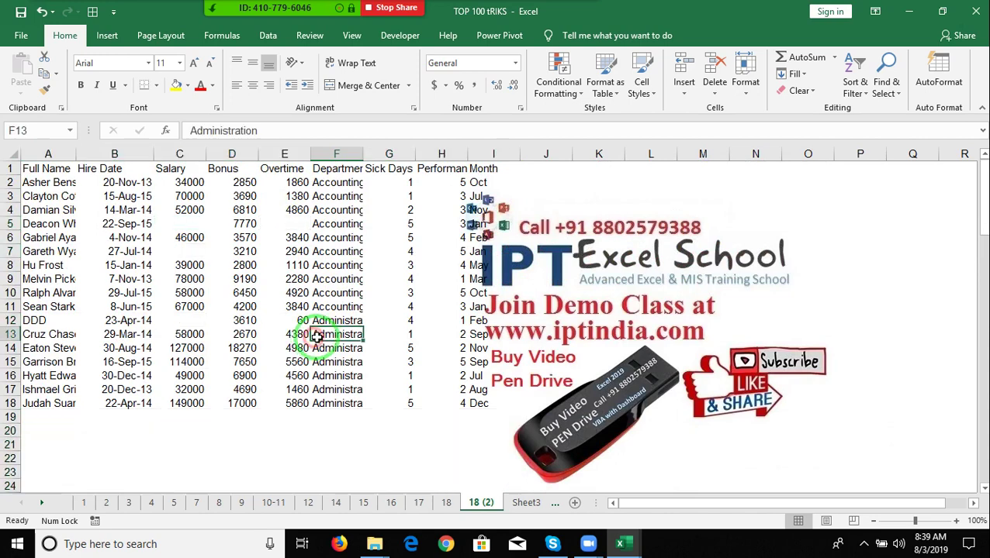
# Copy the employee table A1:I18 and paste it onto a new Sheet4.
pyautogui.moveTo(39, 168)
pyautogui.mouseDown()
pyautogui.moveTo(274, 211)
pyautogui.moveTo(459, 360)
pyautogui.moveTo(480, 401)
pyautogui.mouseUp()
pyautogui.hotkey('ctrl', 'c')
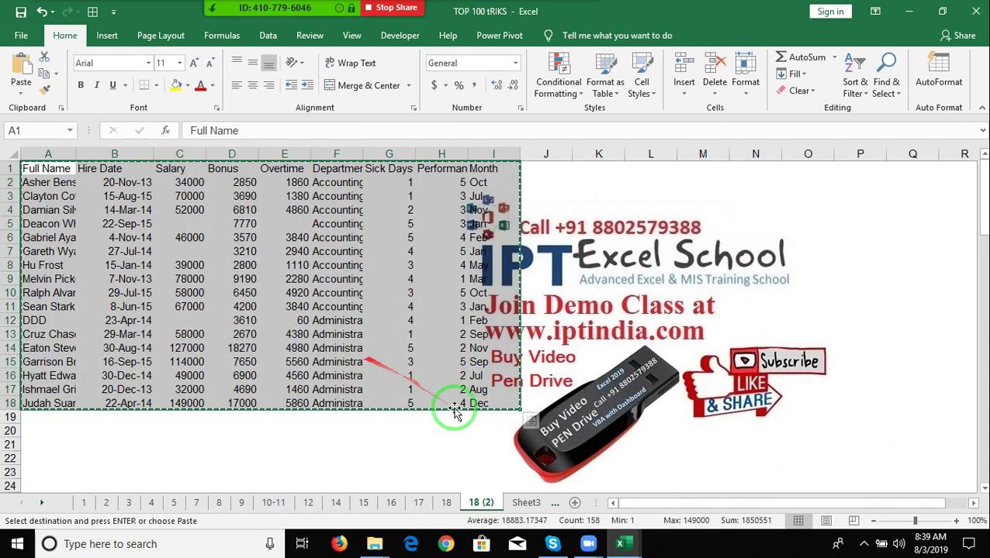
pyautogui.click(574, 503)
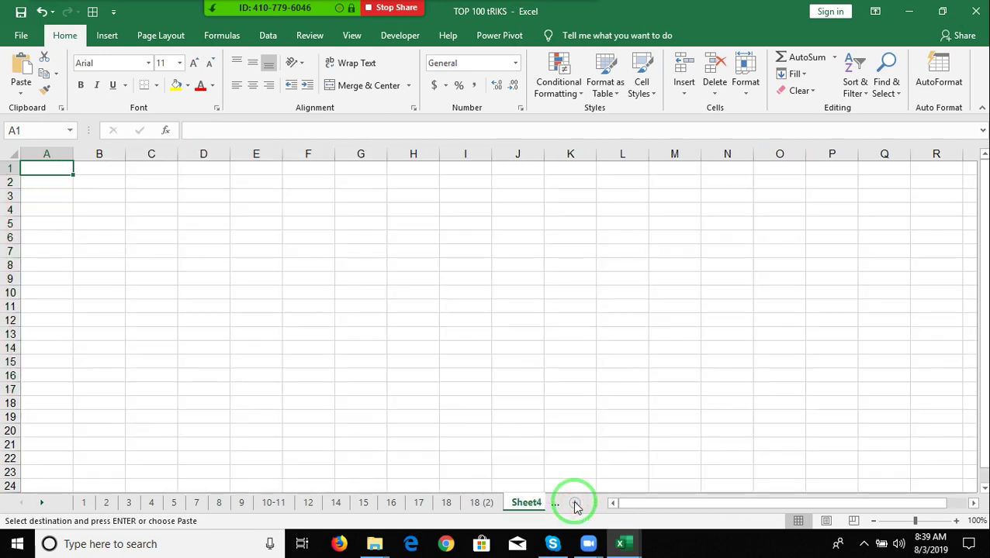
pyautogui.hotkey('ctrl', 'v')
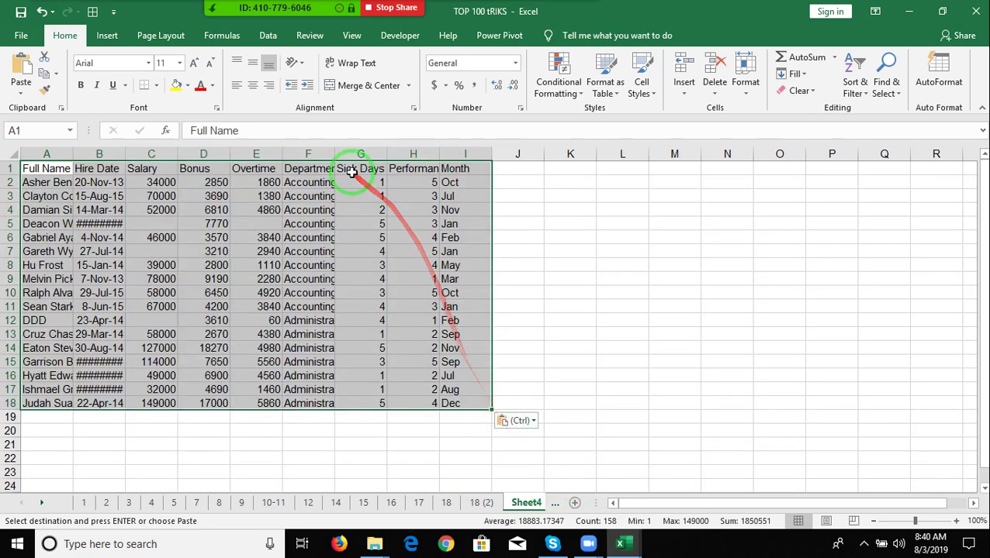
# Select Sheet4's blank cells with Go To Special, fill them yellow, and return to 18 (2).
pyautogui.hotkey('ctrl', 'g')
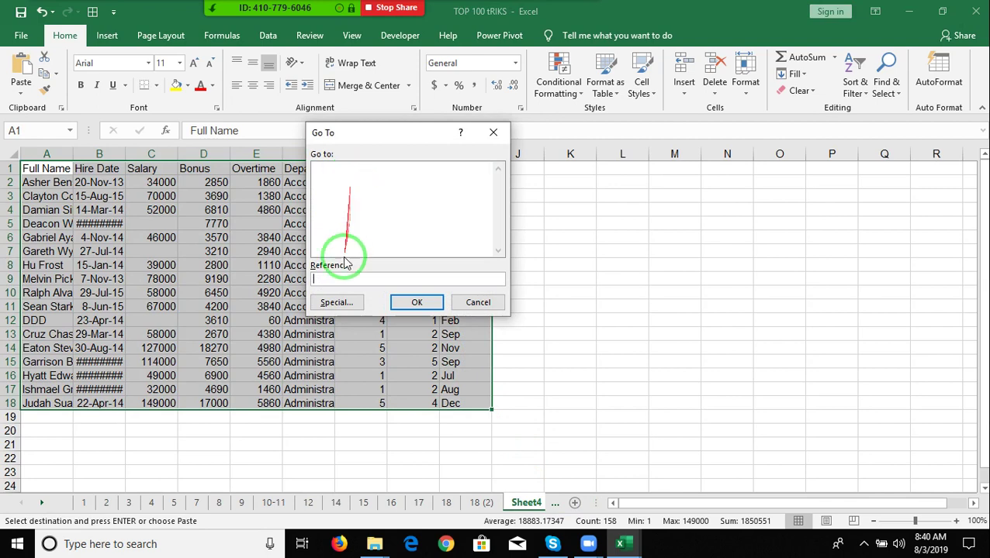
pyautogui.click(331, 302)
pyautogui.click(325, 244)
pyautogui.click(428, 325)
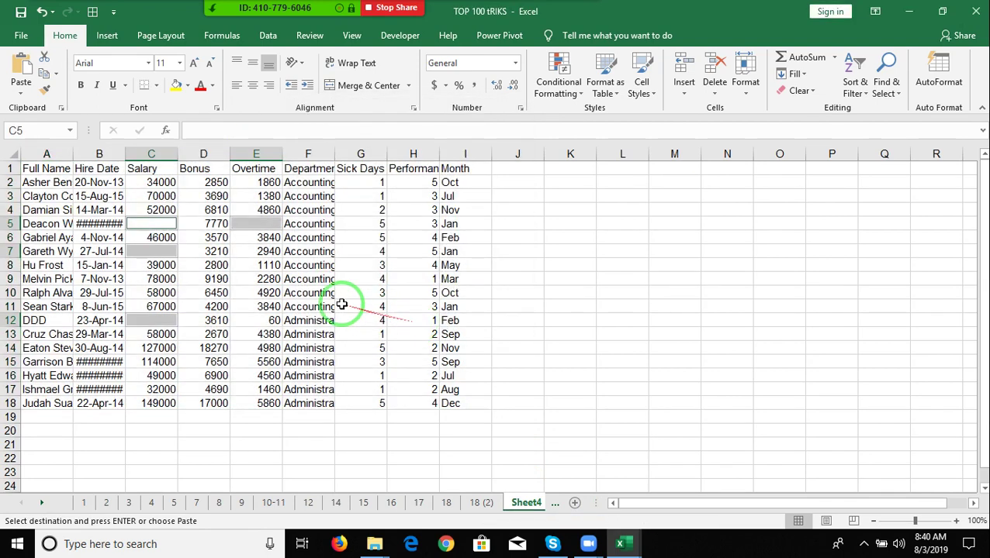
pyautogui.click(177, 86)
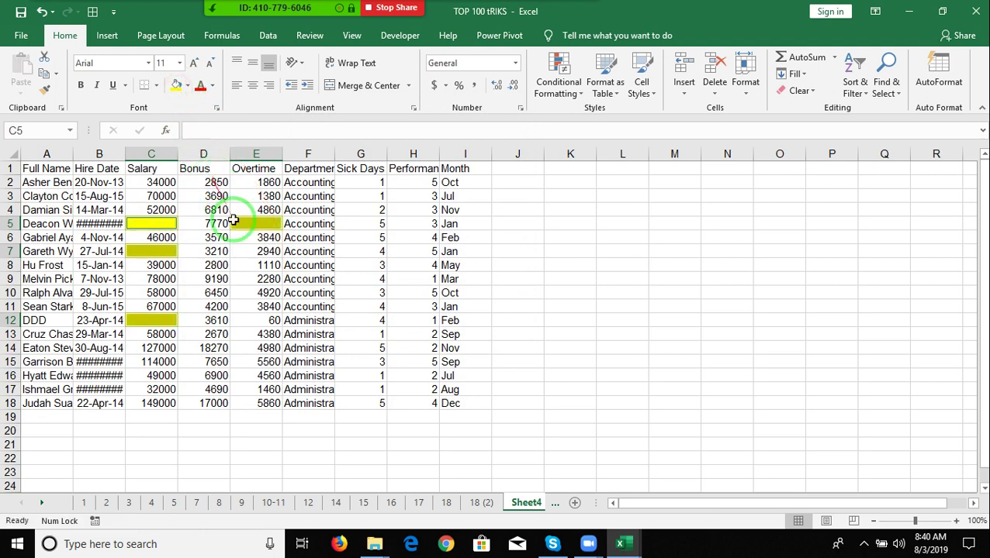
pyautogui.click(260, 296)
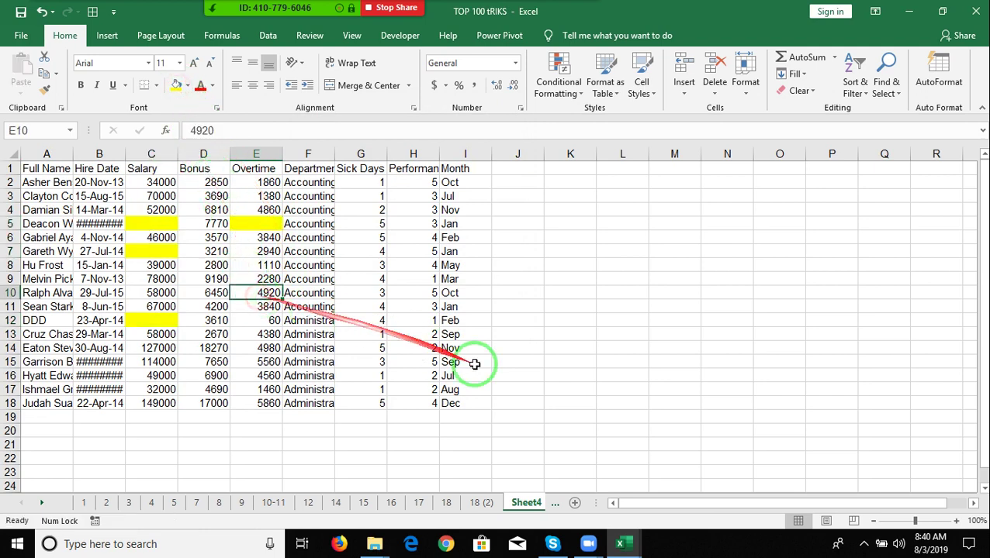
pyautogui.click(487, 505)
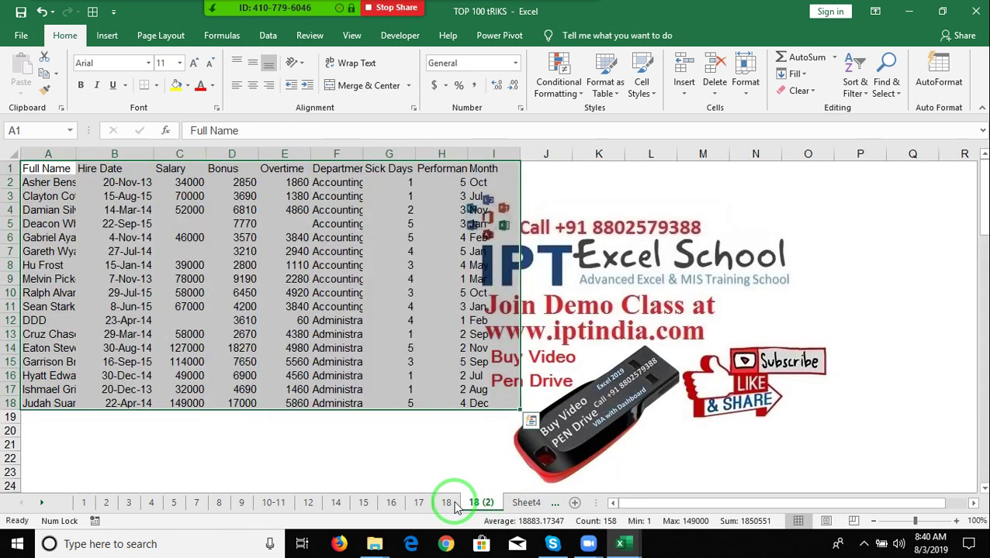
# Move sheet 18 (2) beside 18, rename the blank sheet to 19, and open it.
pyautogui.click(446, 503)
pyautogui.moveTo(488, 506); pyautogui.dragTo(446, 505)
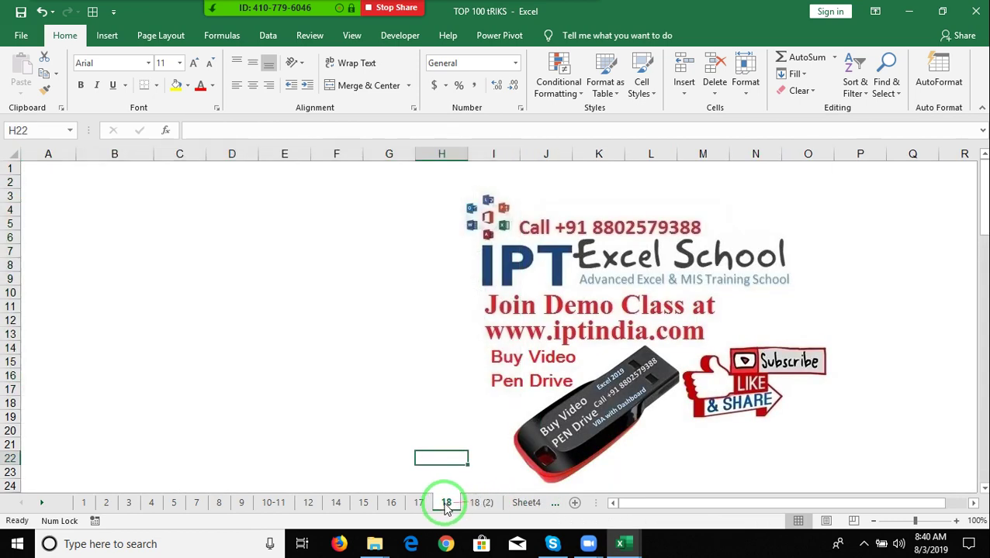
pyautogui.click(482, 502)
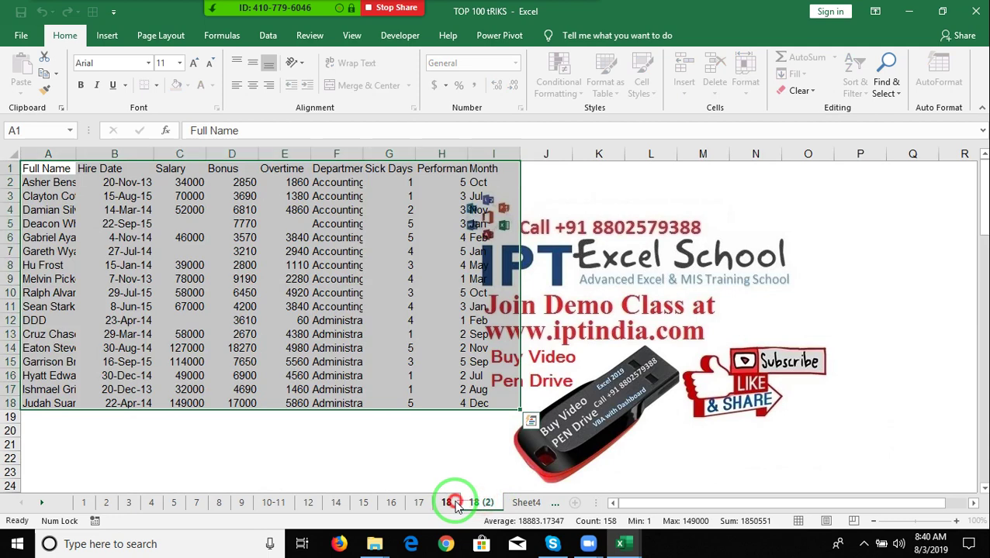
pyautogui.click(452, 503)
pyautogui.moveTo(455, 508); pyautogui.dragTo(455, 505)
pyautogui.write('19')
pyautogui.click(470, 462)
pyautogui.click(491, 474)
pyautogui.moveTo(478, 508); pyautogui.dragTo(454, 504)
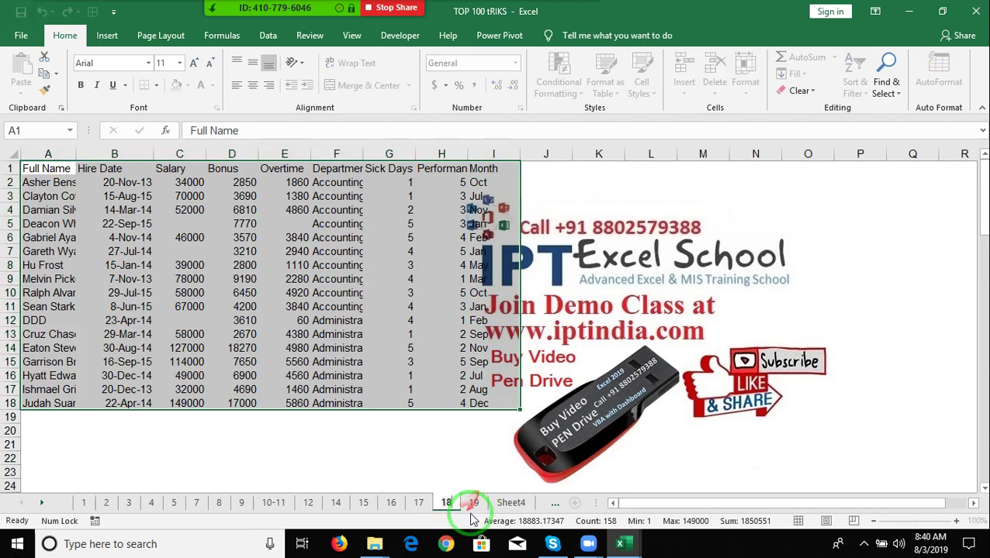
pyautogui.click(473, 503)
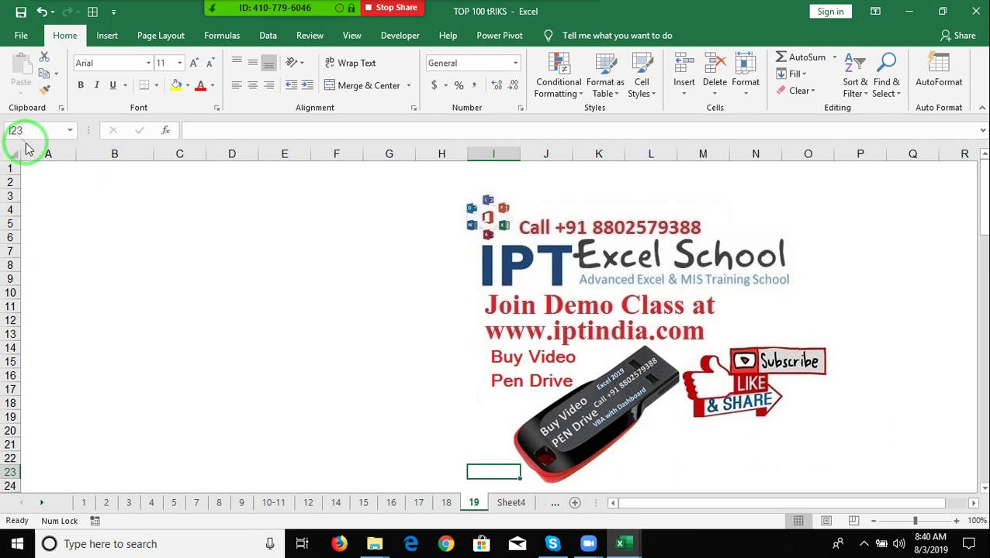
# Type the Sales heading in A1, then enter 45070 in A2 and clear it again.
pyautogui.click(51, 165)
pyautogui.write('Sales')
pyautogui.press('Return')
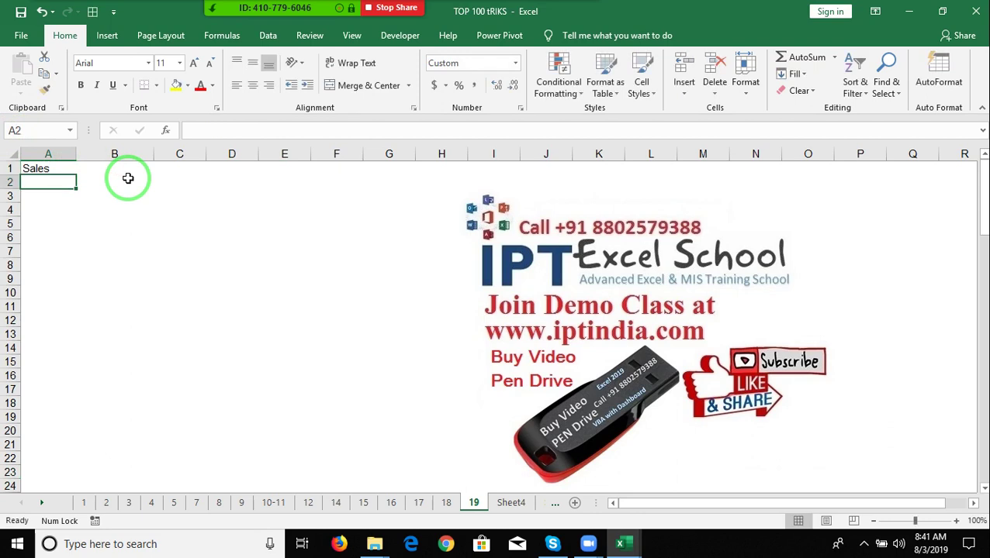
pyautogui.write('45070')
pyautogui.press('Return')
pyautogui.press('Up')
pyautogui.press('Delete')
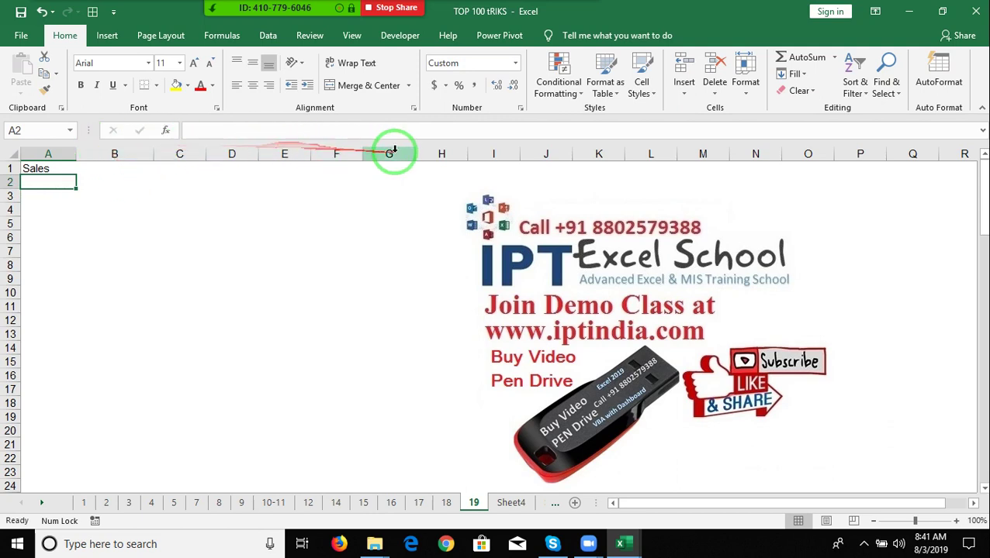
# Copy column G's formatting and width onto column A with Format Painter.
pyautogui.click(389, 154)
pyautogui.click(45, 89)
pyautogui.click(51, 153)
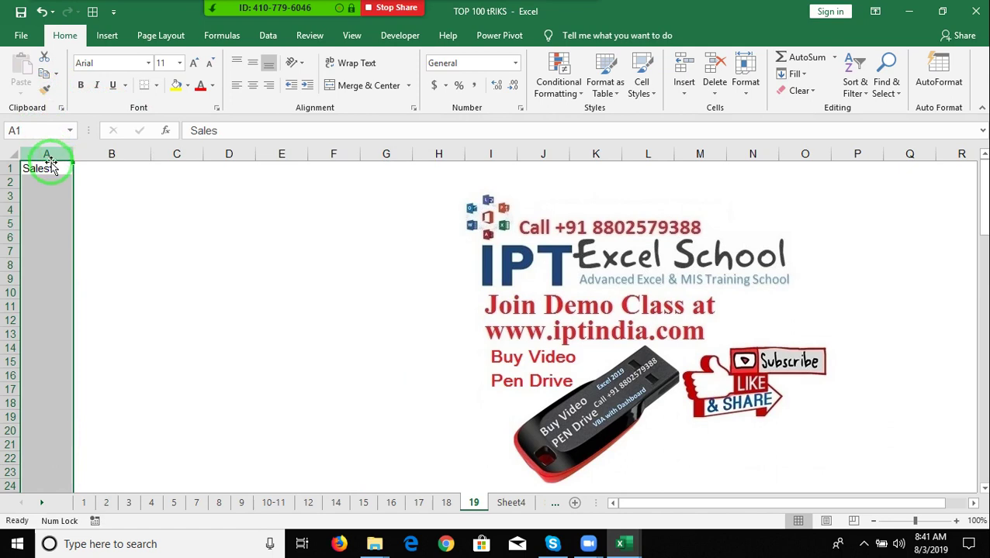
# Open Format Cells on the Custom number category.
pyautogui.click(560, 85)
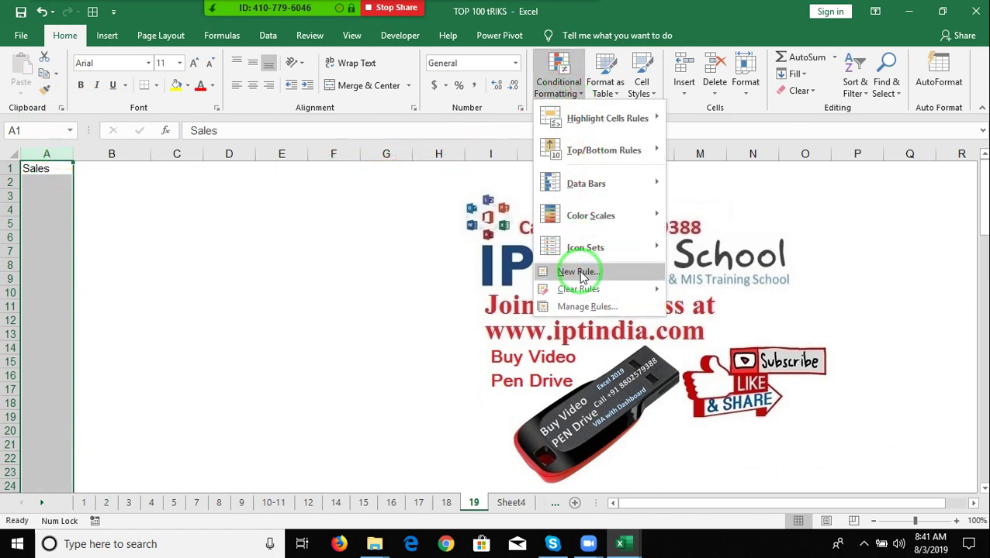
pyautogui.click(516, 110)
pyautogui.click(516, 111)
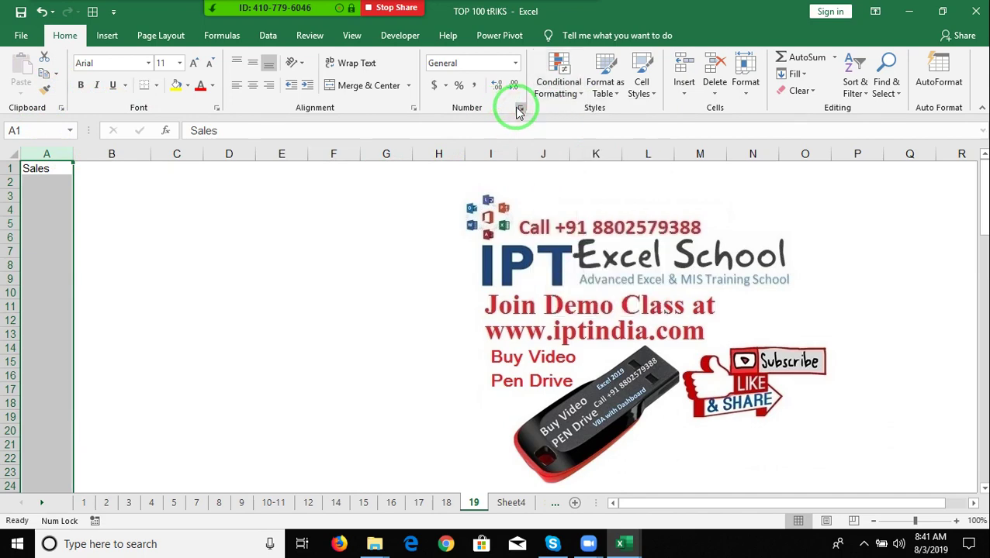
pyautogui.click(284, 224)
# Replace General with the custom format [green]#,###;[red]-#,###;0; and apply it.
pyautogui.click(355, 159)
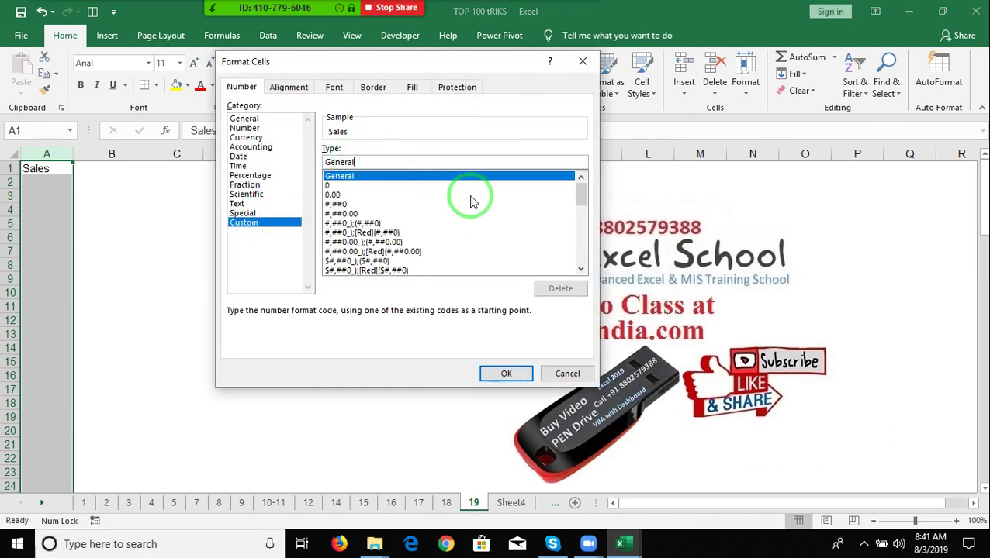
pyautogui.click(369, 160)
pyautogui.moveTo(368, 160); pyautogui.dragTo(325, 162)
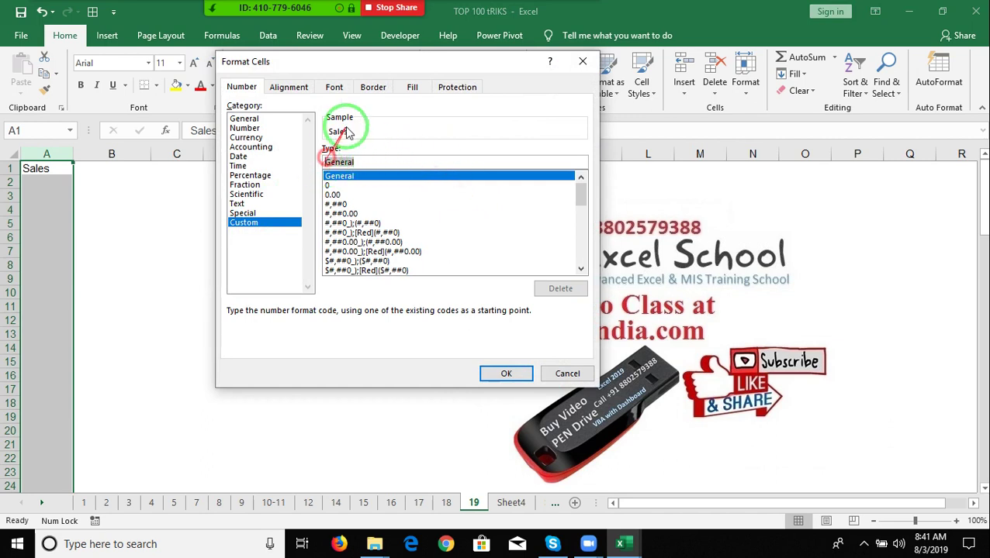
pyautogui.press('BackSpace')
pyautogui.write('[green]#,###;[red]-#,###')
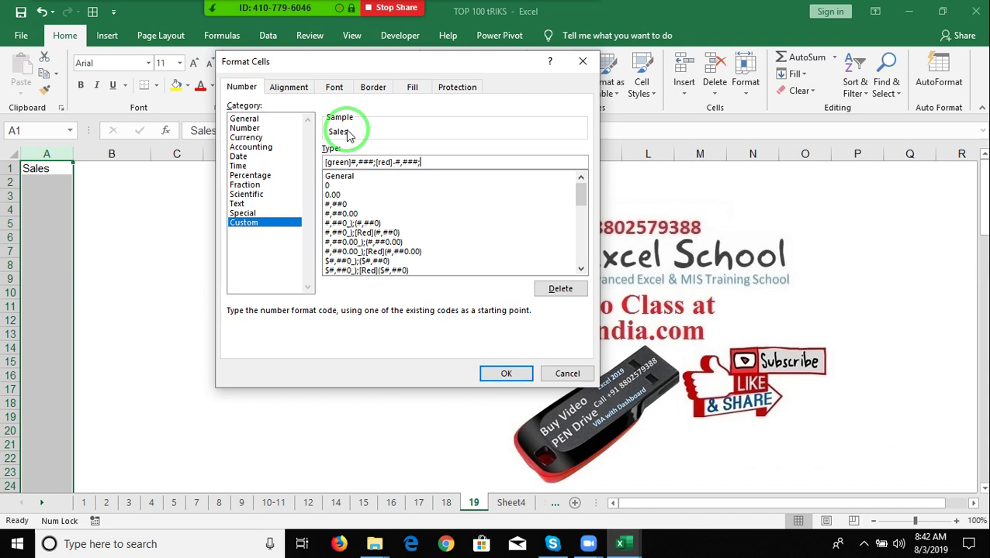
pyautogui.write(';')
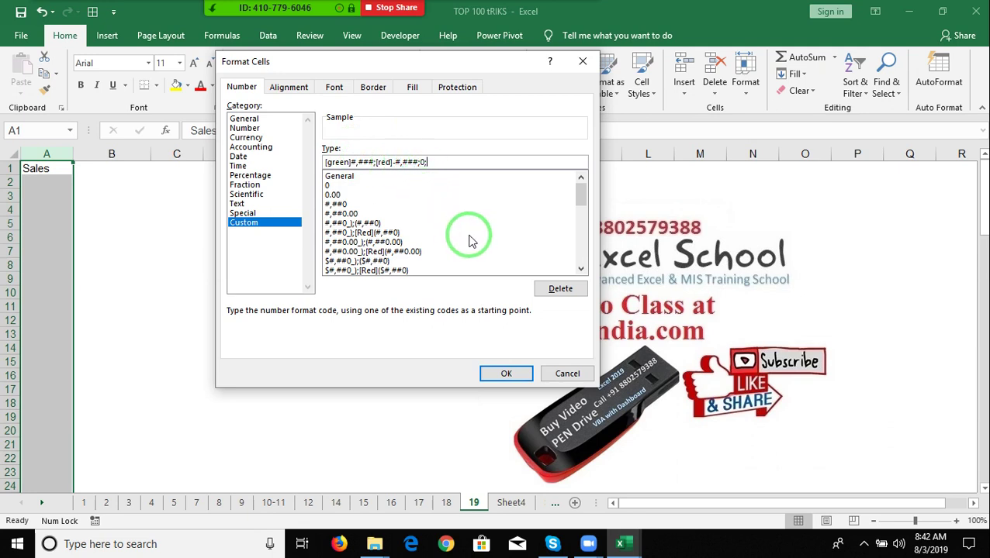
pyautogui.click(517, 378)
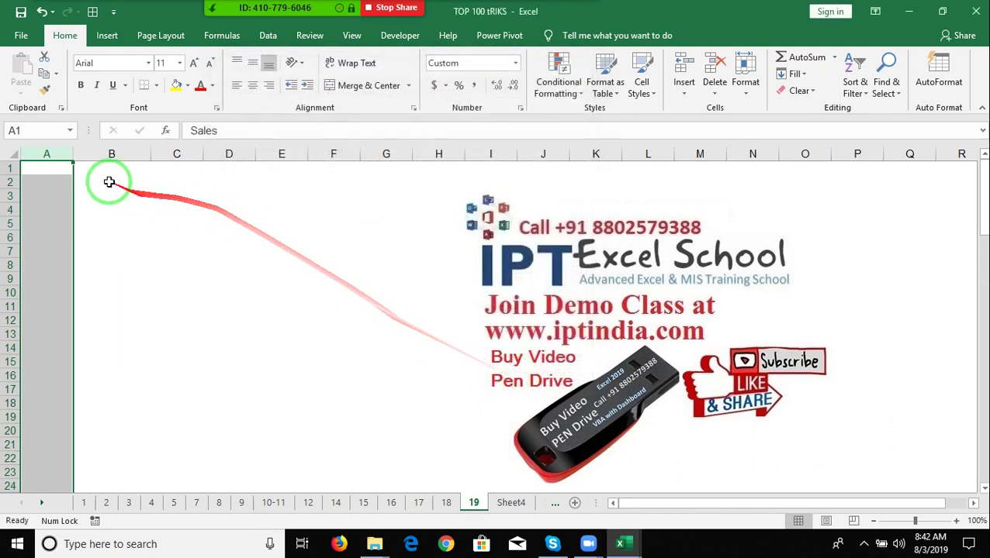
pyautogui.click(51, 183)
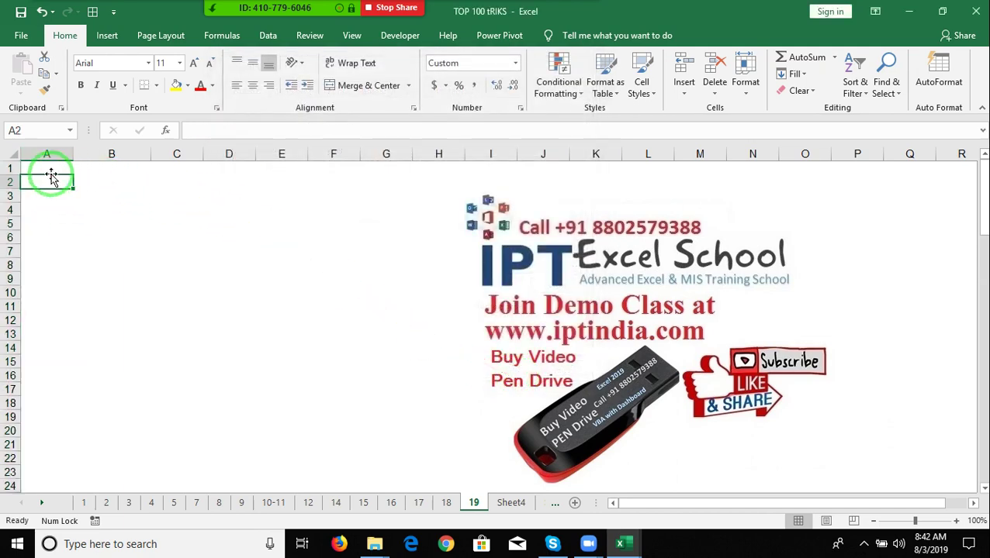
# Enter 52, 12, -85 and 65 in A2:A5, then make a copy of sheet 19.
pyautogui.write('52')
pyautogui.press('Return')
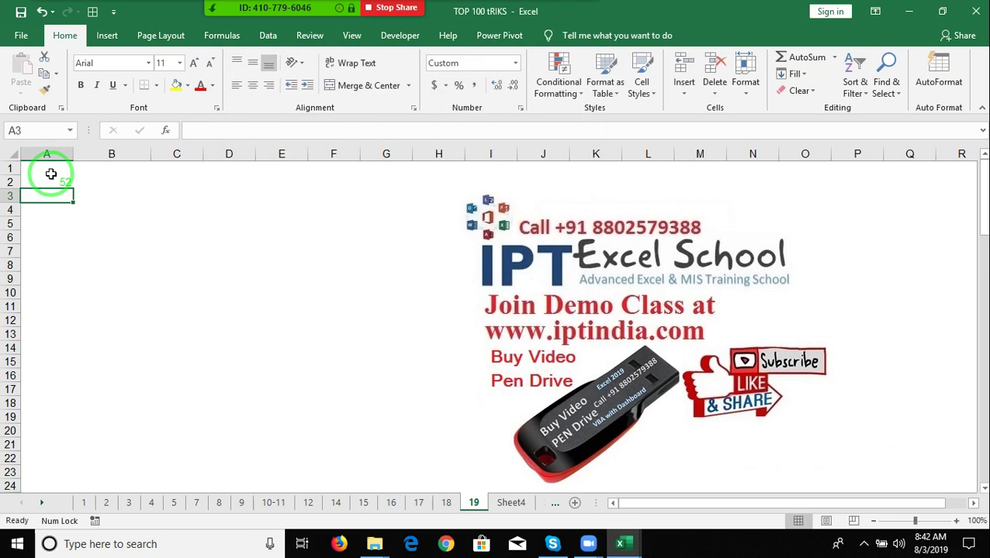
pyautogui.write('12')
pyautogui.press('Return')
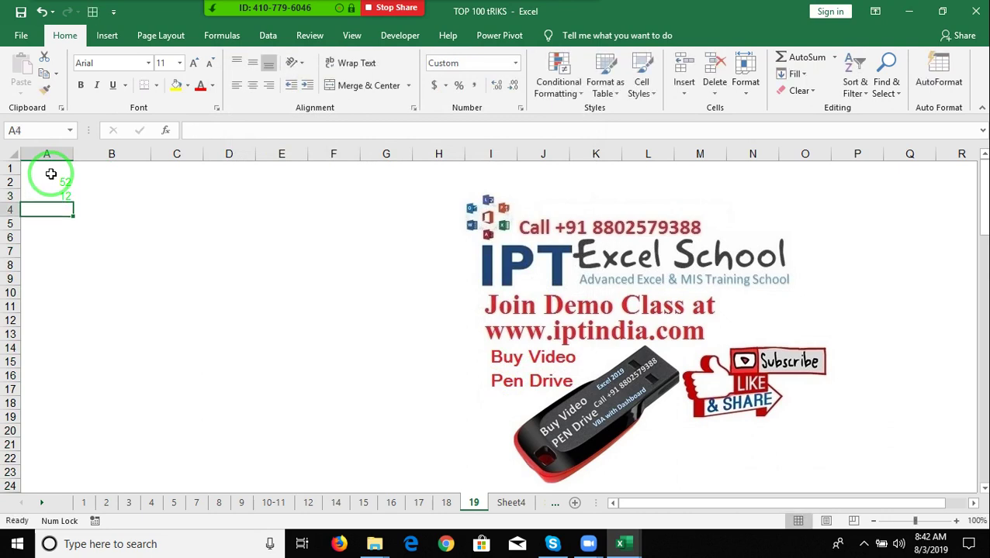
pyautogui.write('-85')
pyautogui.press('Return')
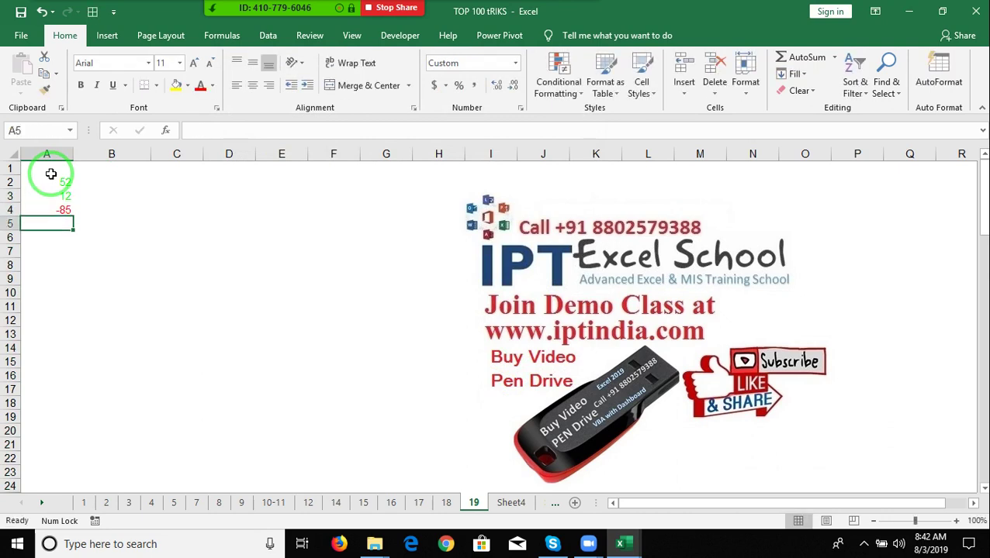
pyautogui.write('65')
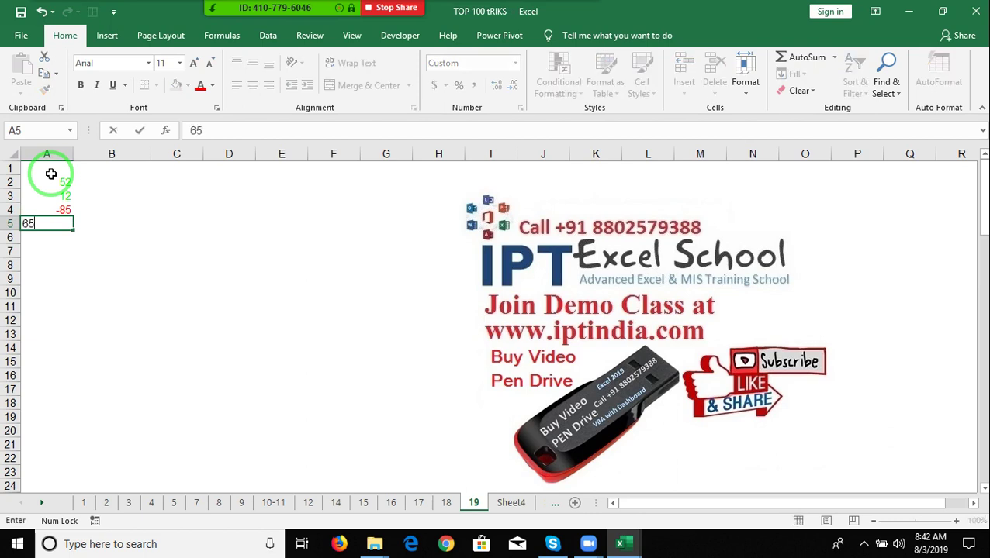
pyautogui.press('Return')
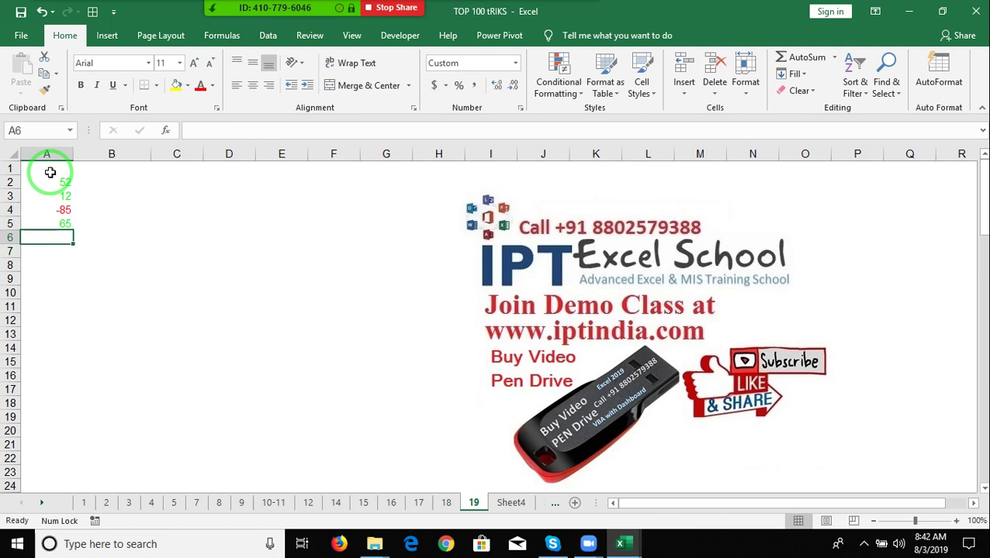
pyautogui.moveTo(475, 504)
pyautogui.mouseDown()
pyautogui.moveTo(523, 495)
pyautogui.moveTo(513, 496)
pyautogui.mouseUp()
pyautogui.doubleClick(511, 503)
# Name the copied sheet 20 and select columns A:I to clear them.
pyautogui.write('20')
pyautogui.click(328, 216)
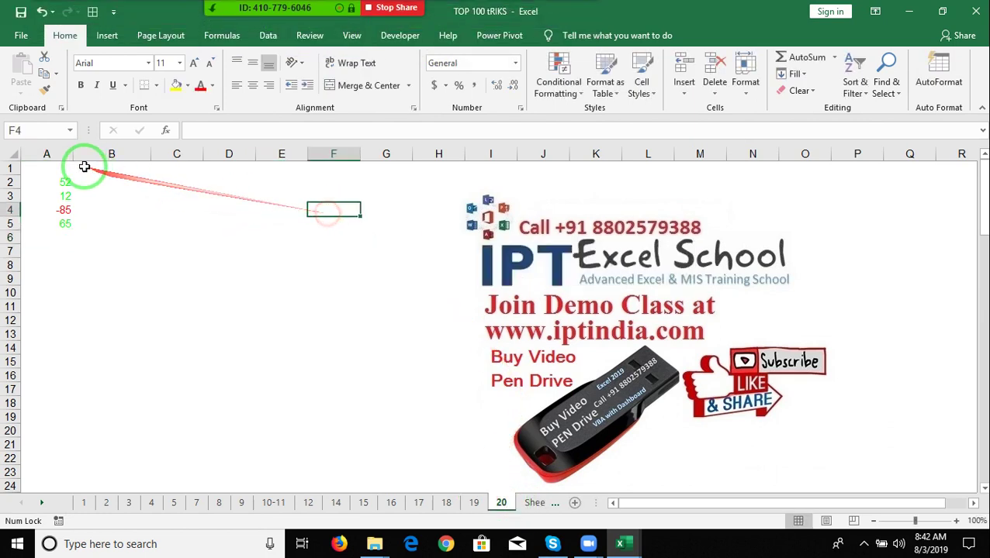
pyautogui.moveTo(46, 154); pyautogui.dragTo(504, 132)
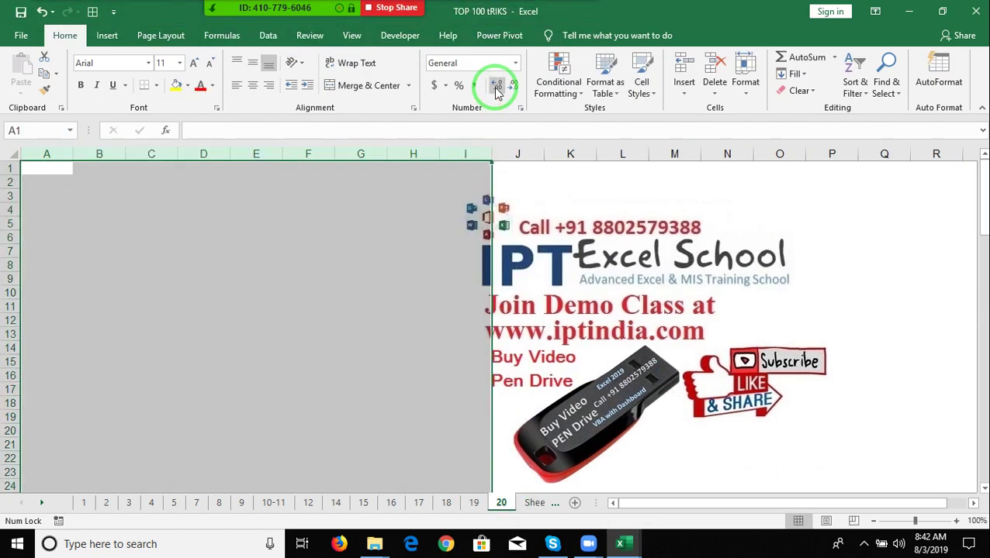
# Copy the employee table A1:I19 from sheet 5 and paste it at A1 of sheet 20.
pyautogui.click(173, 503)
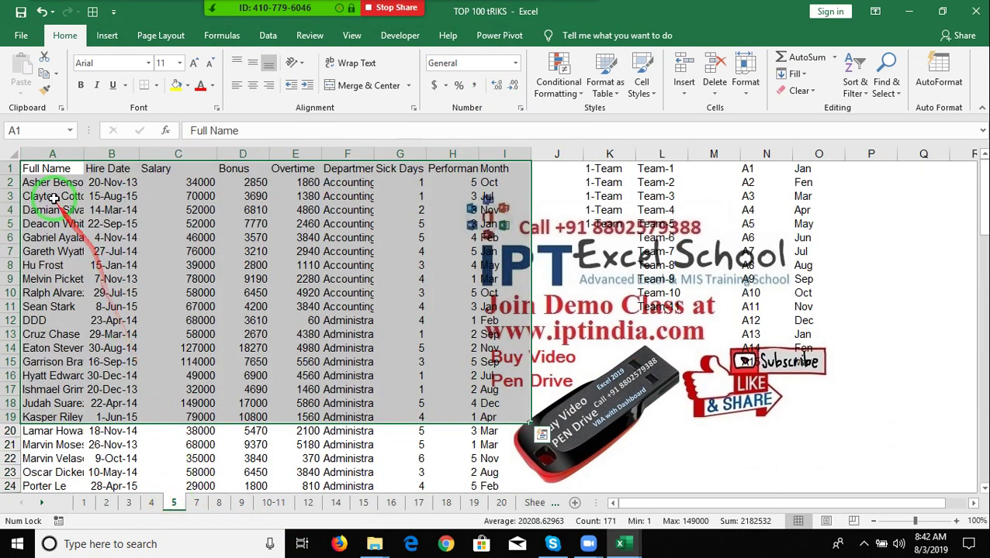
pyautogui.hotkey('ctrl', 'c')
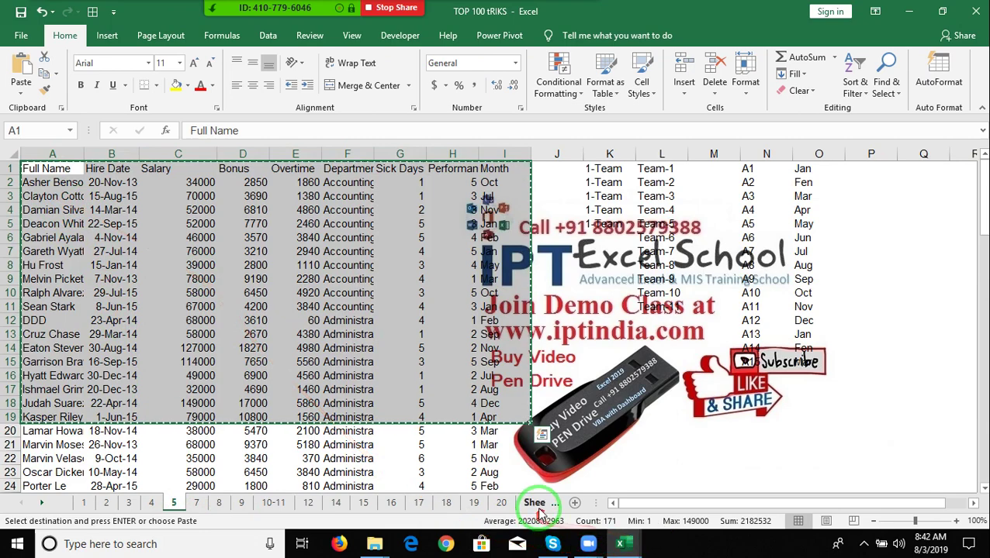
pyautogui.click(501, 503)
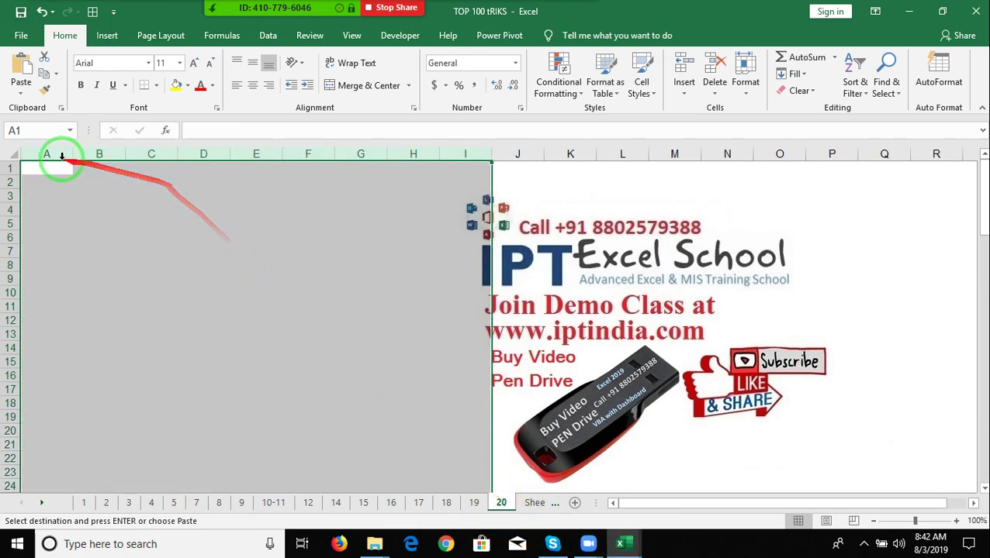
pyautogui.click(48, 168)
pyautogui.hotkey('ctrl', 'v')
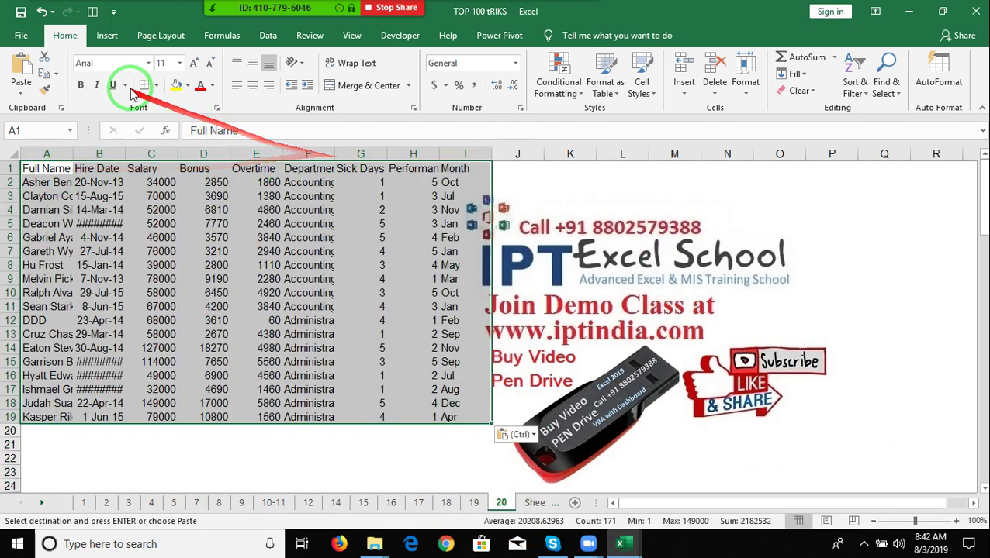
pyautogui.click(107, 36)
# Draw a plain Rectangle shape to the right of the table, roughly over L2:Q11.
pyautogui.click(177, 83)
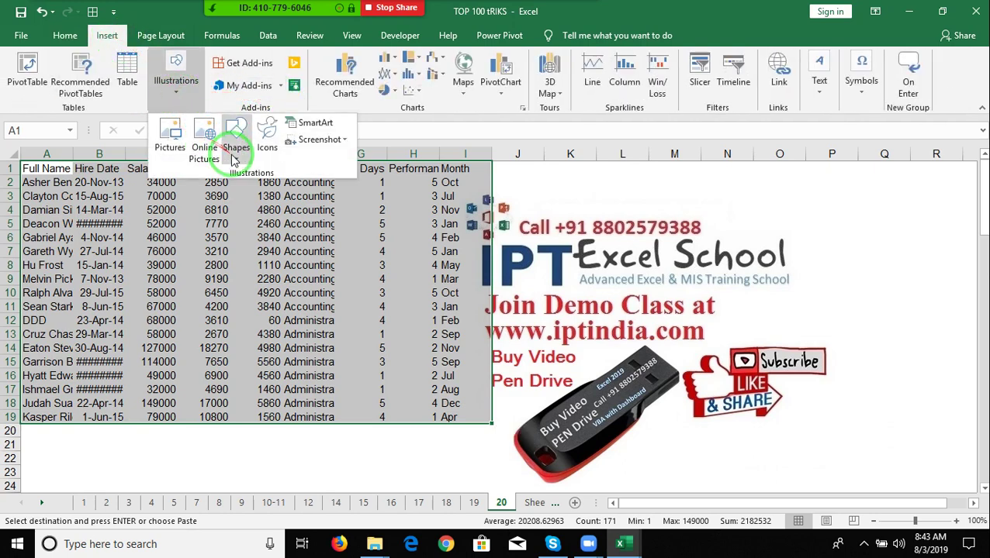
pyautogui.click(236, 134)
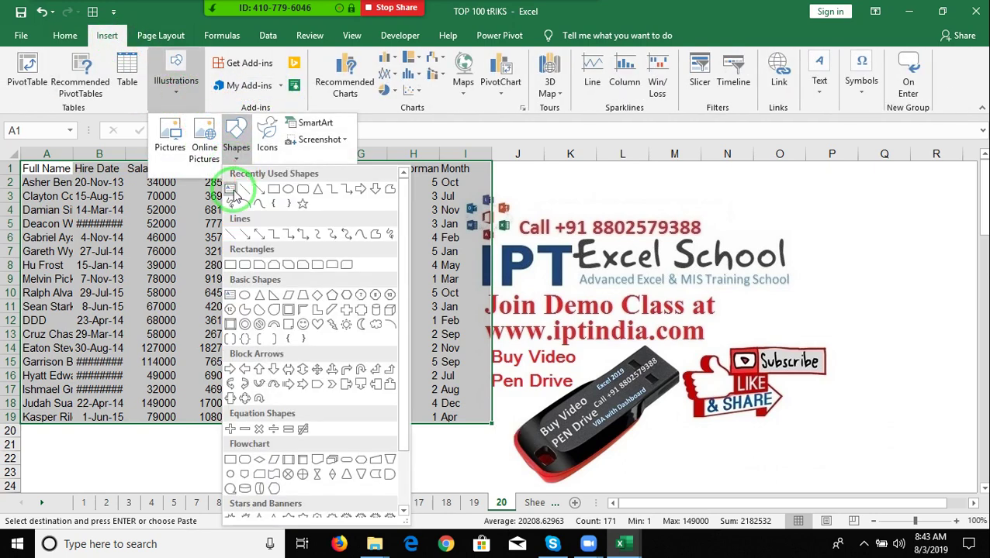
pyautogui.click(232, 192)
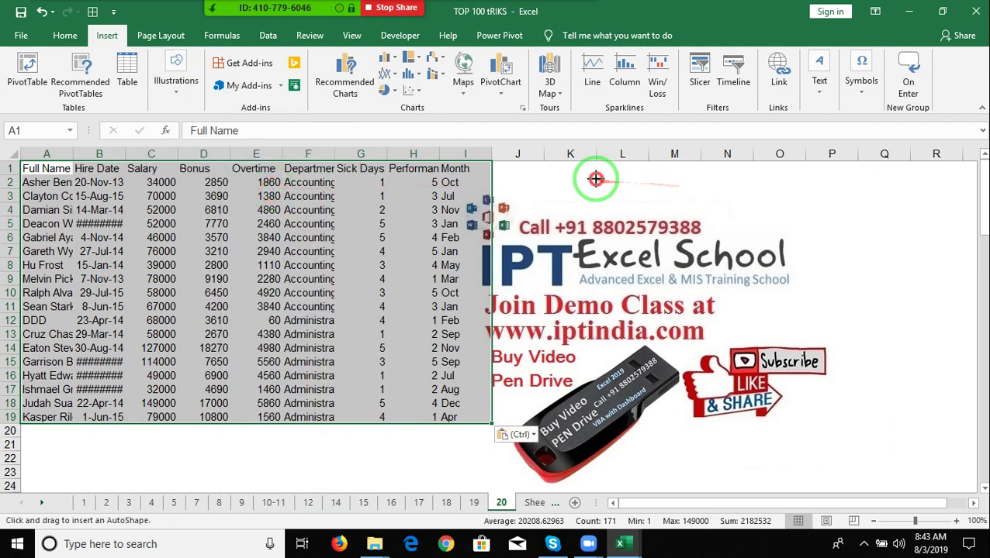
pyautogui.moveTo(595, 179); pyautogui.dragTo(888, 314)
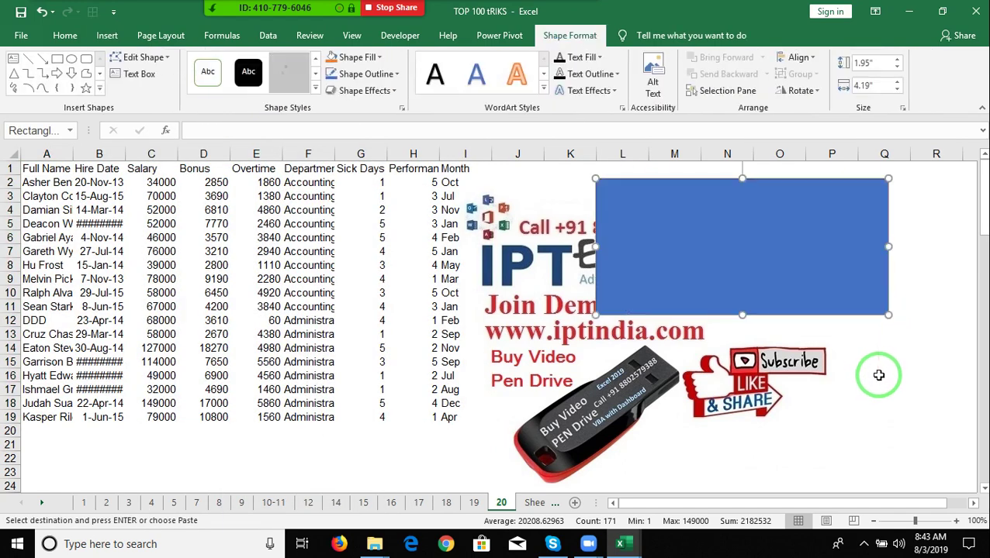
pyautogui.click(879, 375)
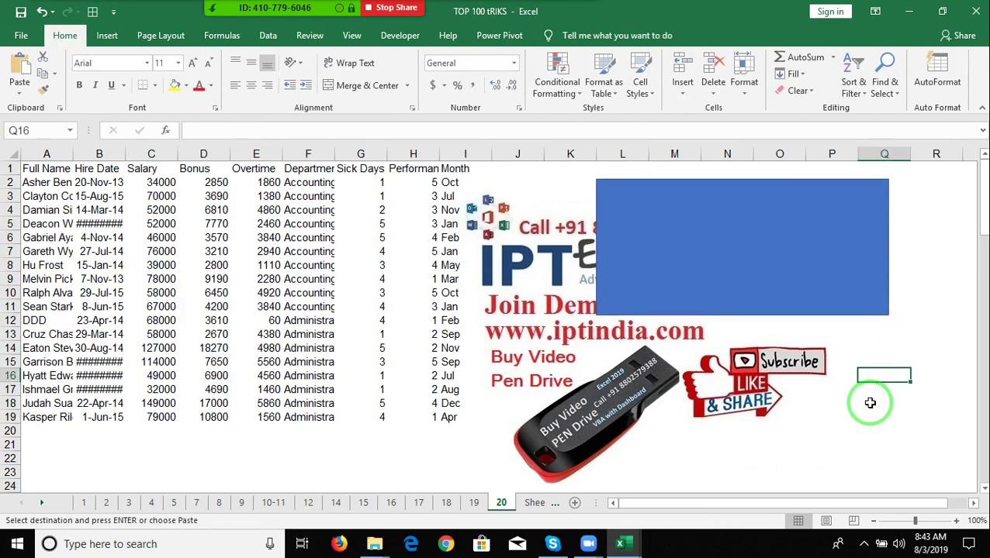
pyautogui.click(128, 211)
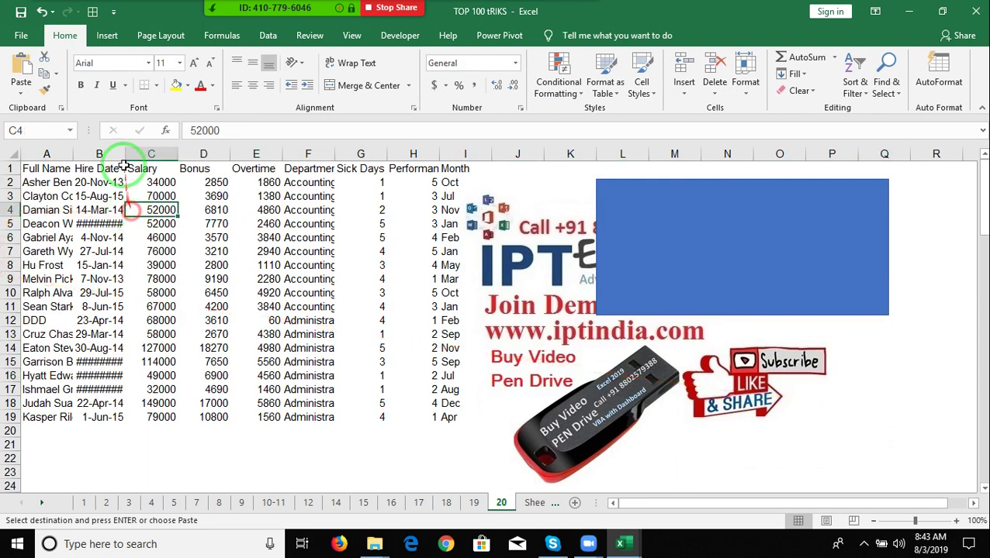
# Apply the Badge theme, then select the orange rectangle and the table range A1:I19.
pyautogui.click(168, 38)
pyautogui.click(22, 92)
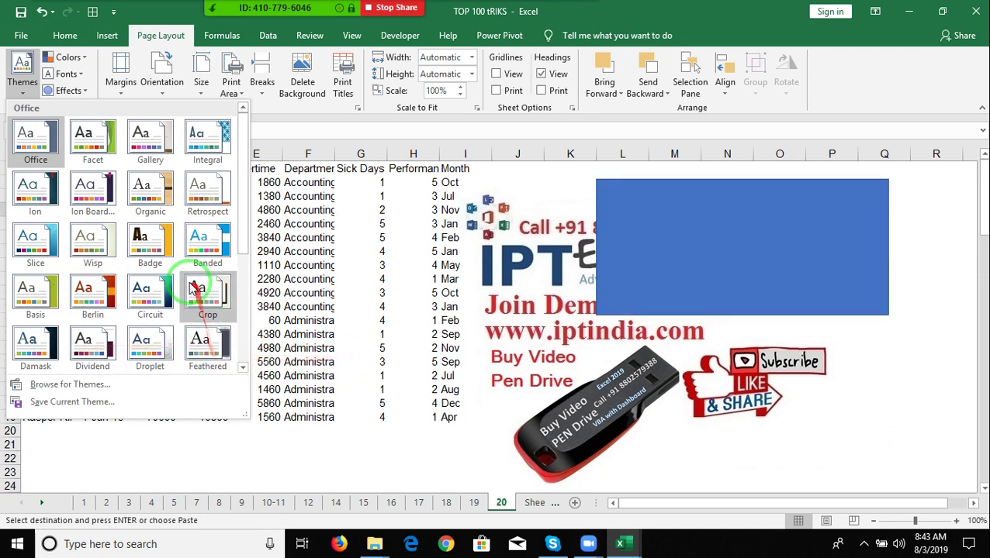
pyautogui.click(160, 256)
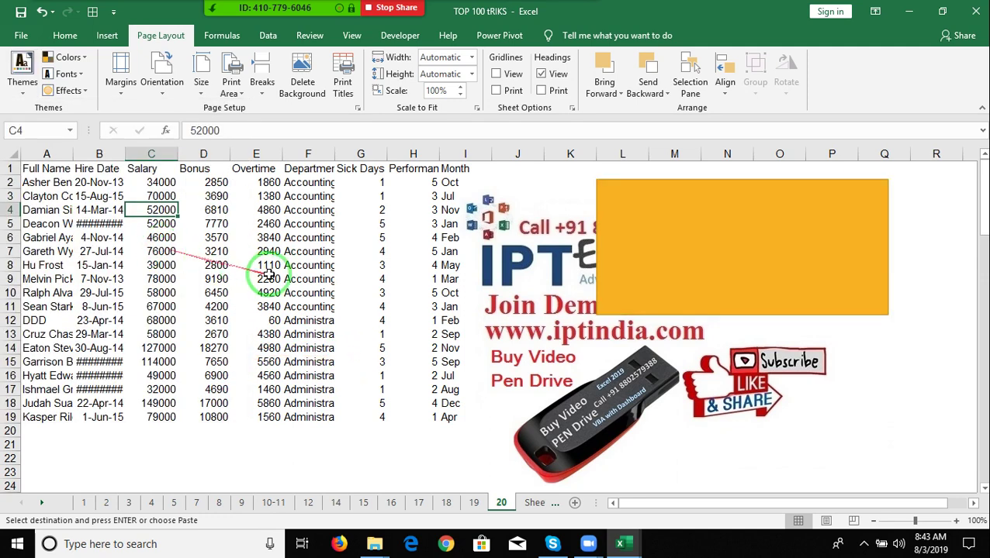
pyautogui.click(740, 266)
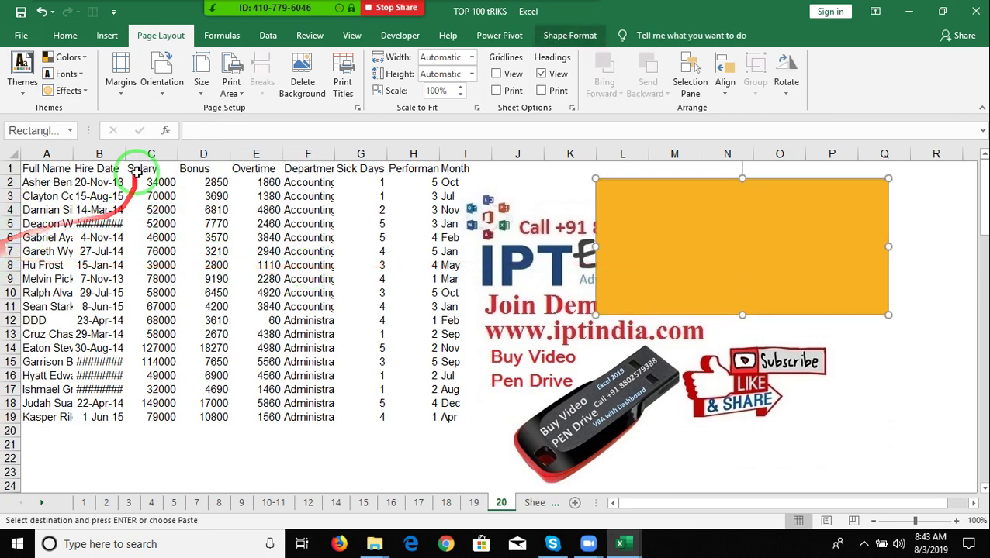
pyautogui.moveTo(35, 168); pyautogui.dragTo(448, 417)
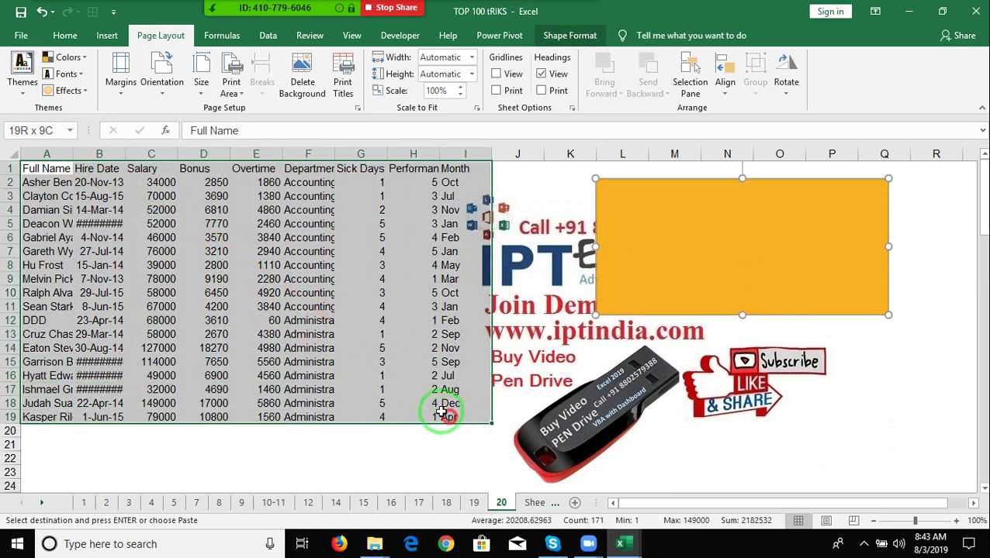
pyautogui.click(107, 35)
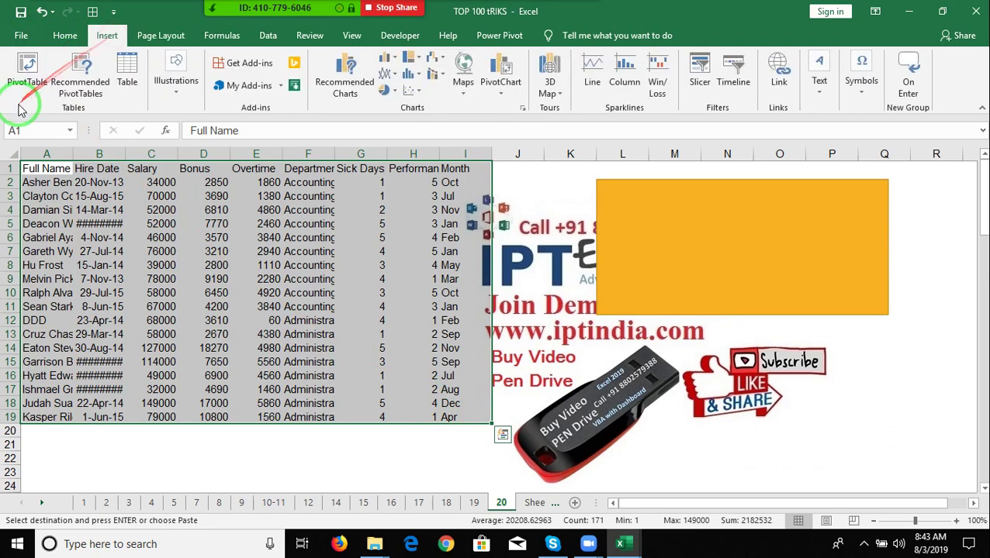
# Convert A1:I19 into Table1 with 'My table has headers' checked.
pyautogui.click(127, 77)
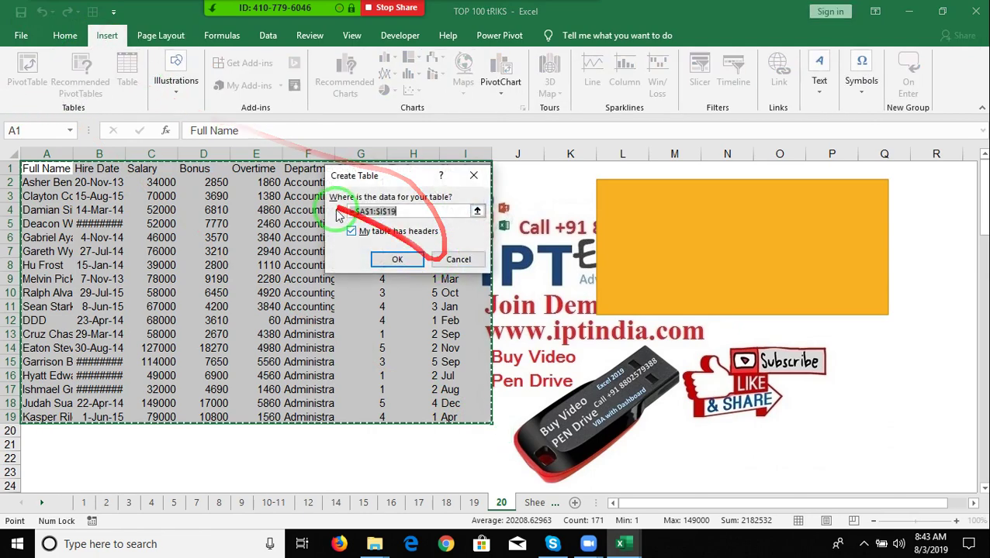
pyautogui.click(396, 259)
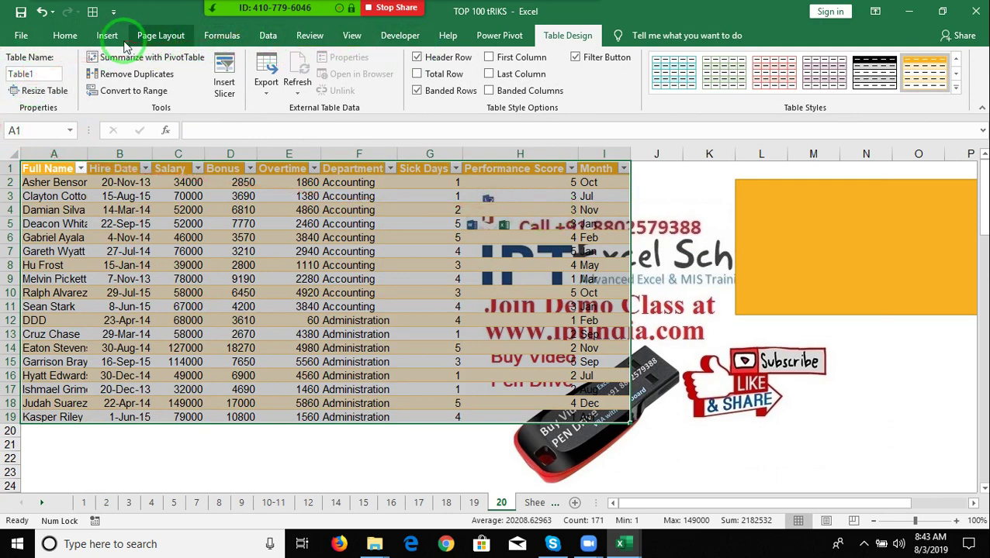
pyautogui.click(160, 35)
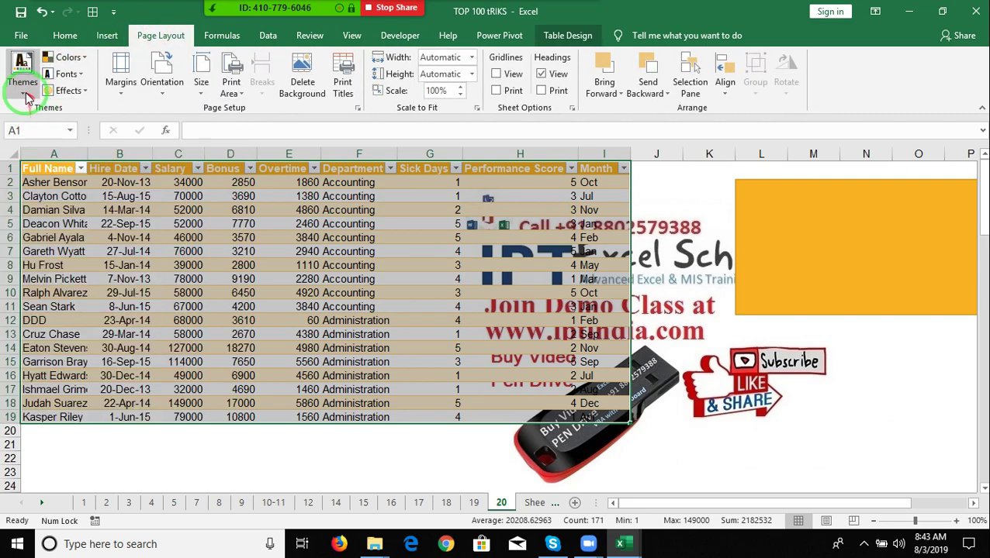
# Apply the Gallery theme to the workbook and save it.
pyautogui.click(23, 71)
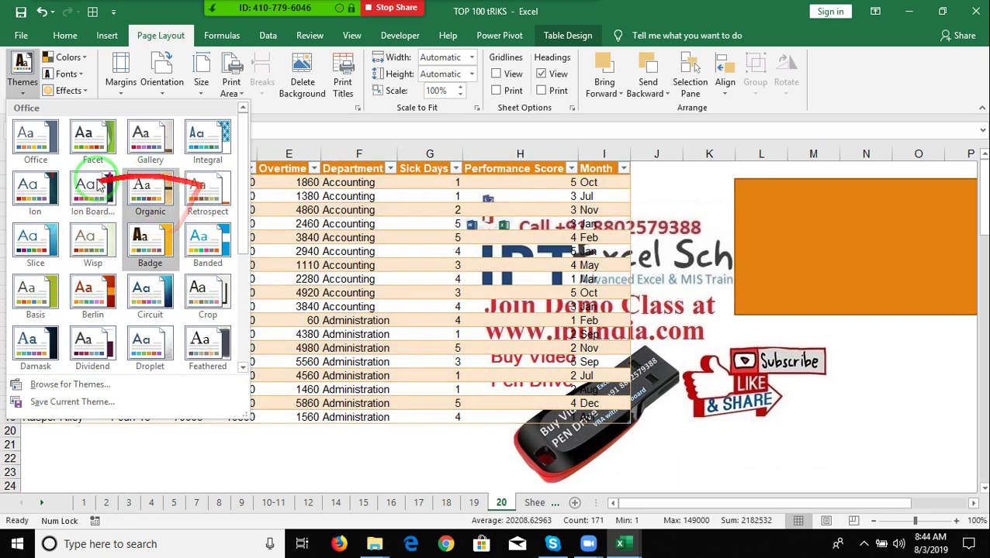
pyautogui.click(150, 153)
pyautogui.click(330, 266)
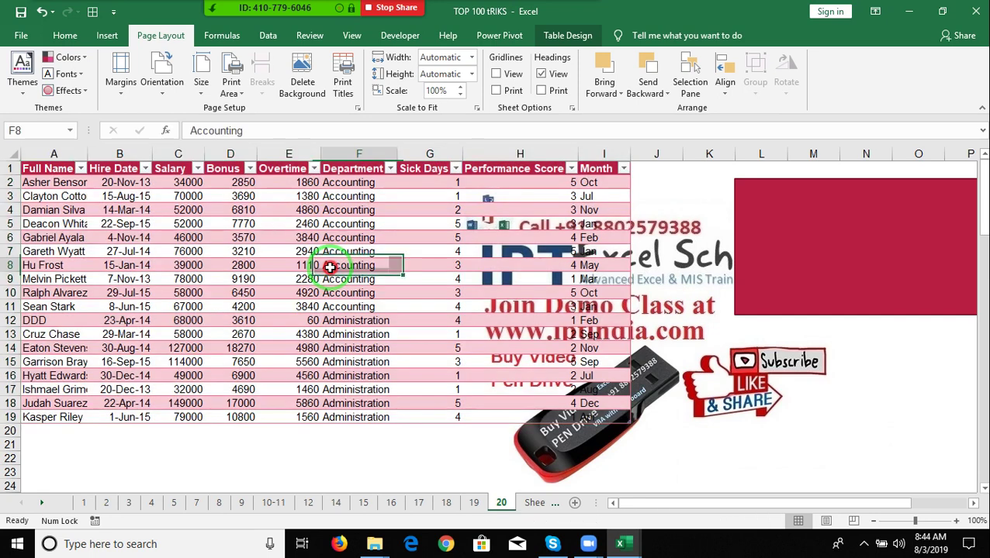
pyautogui.click(21, 11)
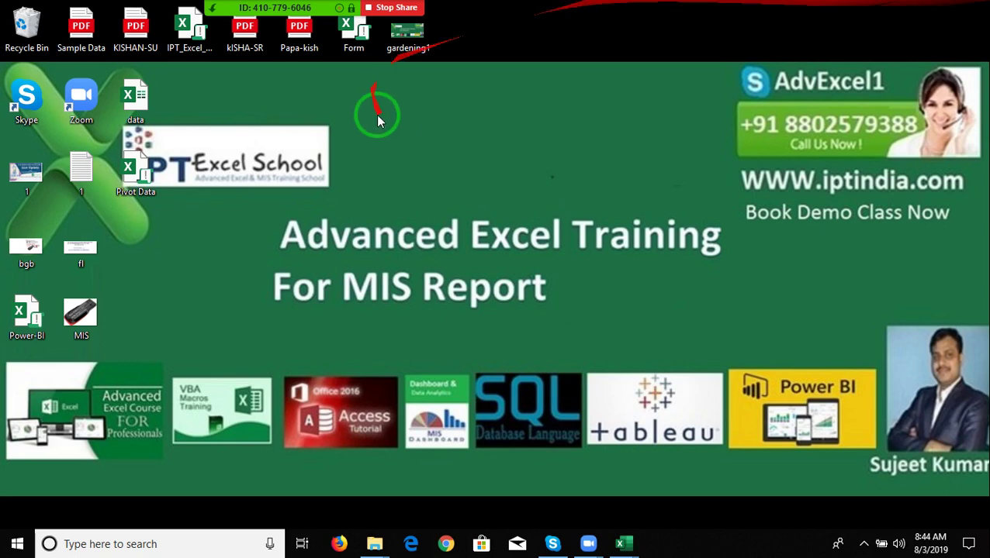
# In the Zoom participants list, unmute everyone, then mute each listed attendee's microphone.
pyautogui.click(162, 7)
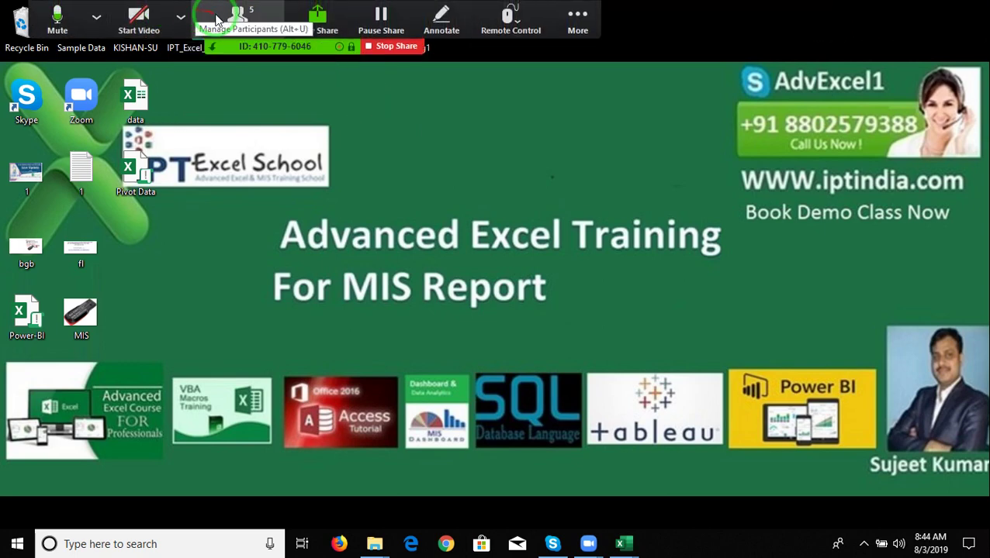
pyautogui.click(218, 30)
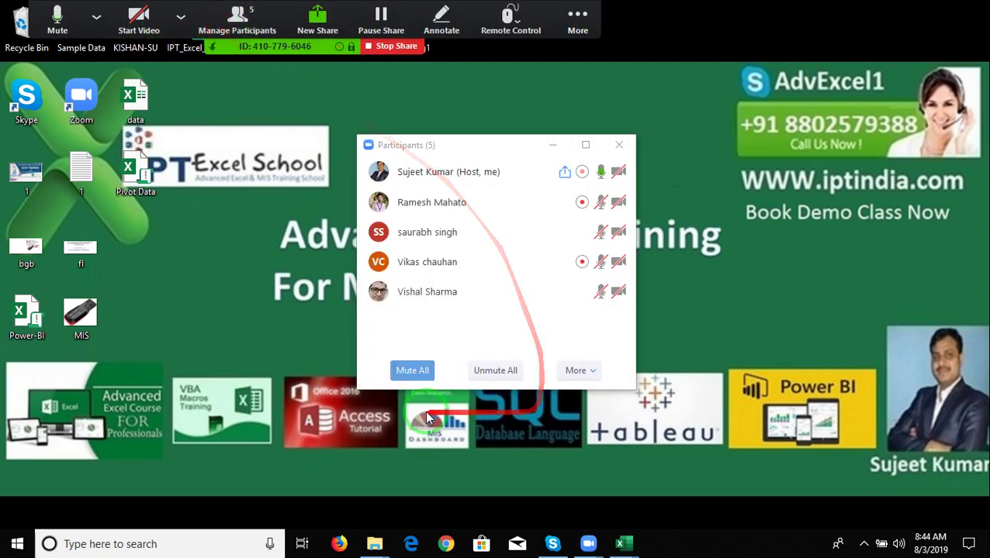
pyautogui.click(483, 379)
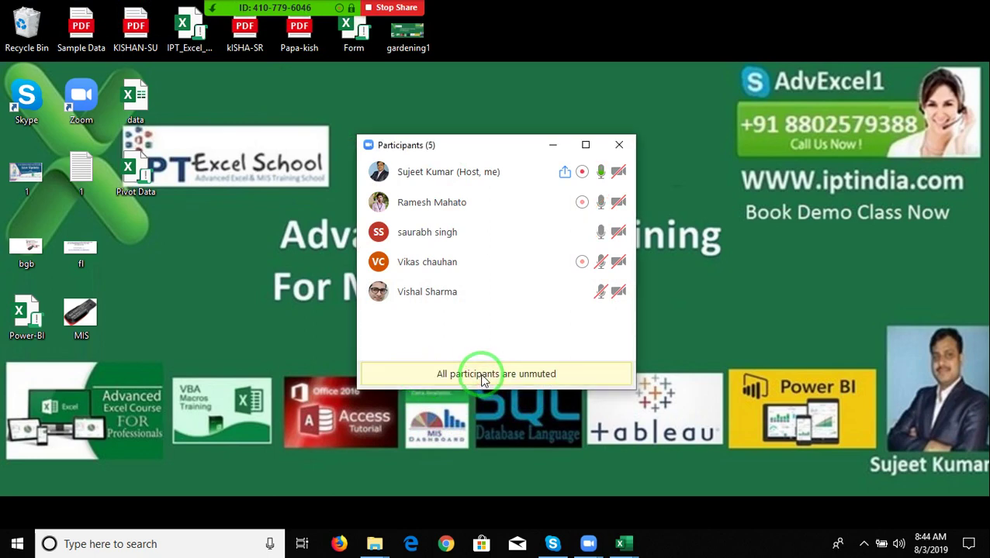
pyautogui.click(553, 201)
pyautogui.moveTo(465, 232)
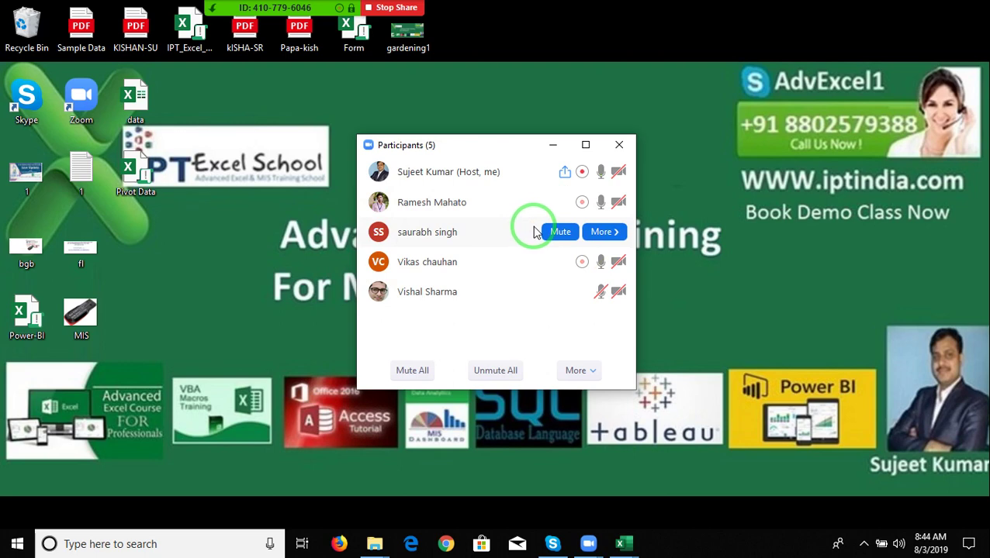
pyautogui.click(557, 232)
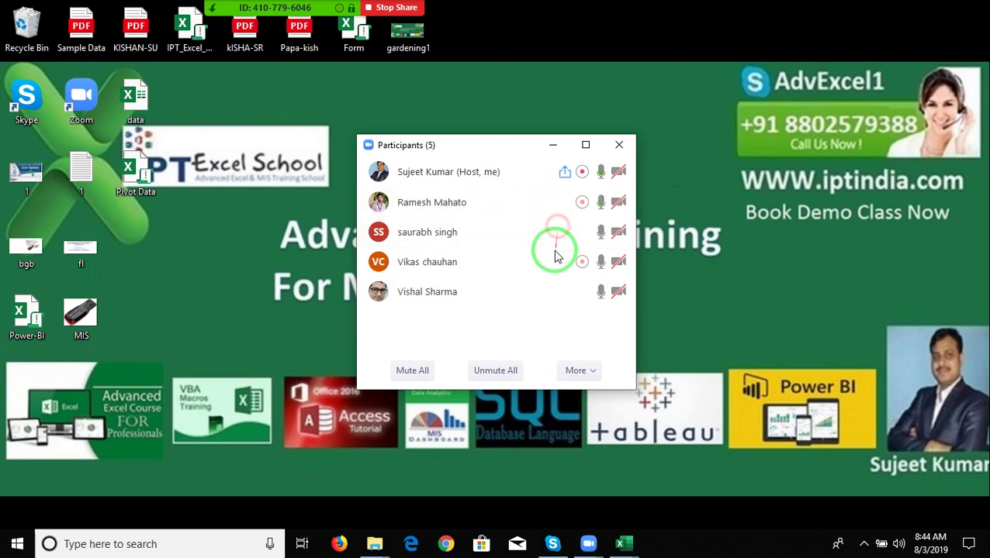
pyautogui.click(554, 262)
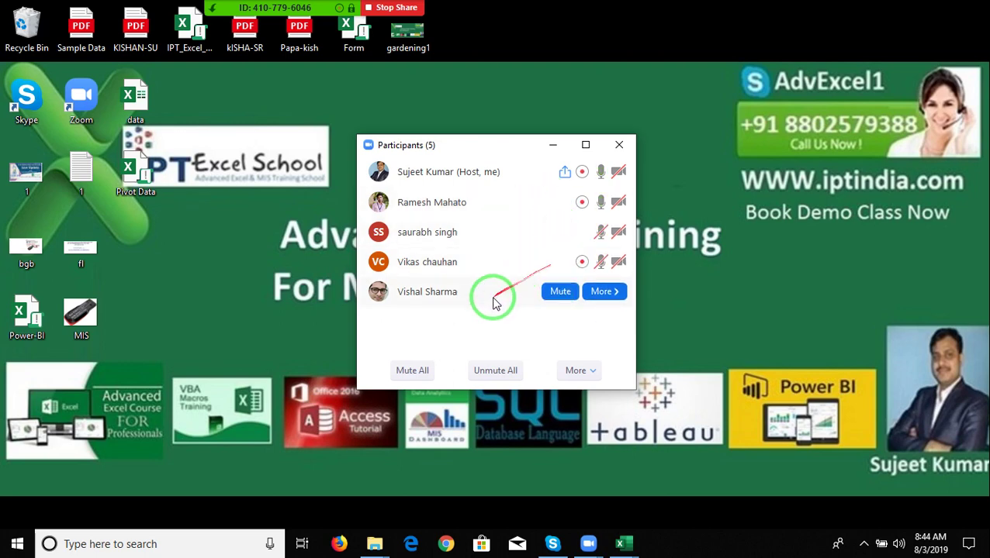
pyautogui.click(546, 291)
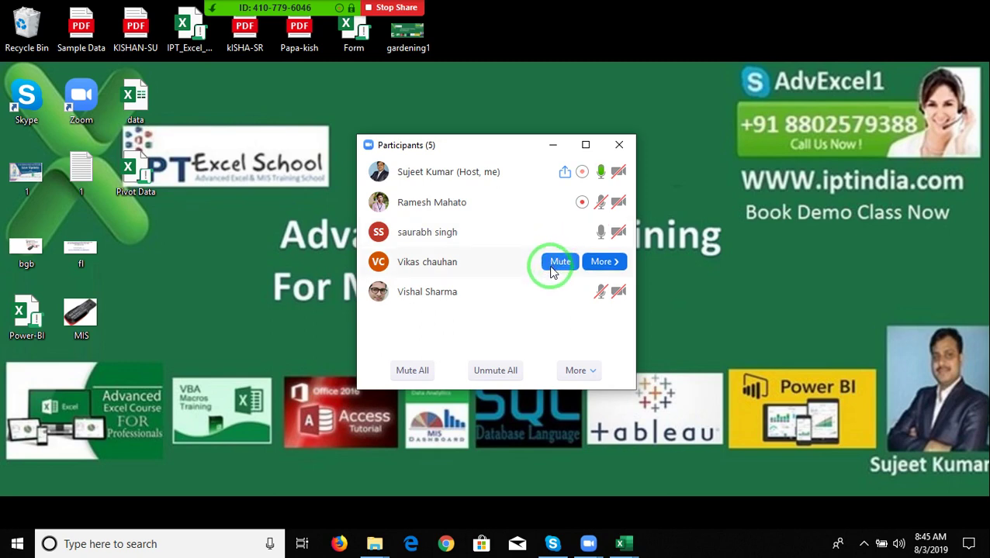
# Mute the third participant, unmute the last-listed participant, and close the participants list.
pyautogui.click(560, 239)
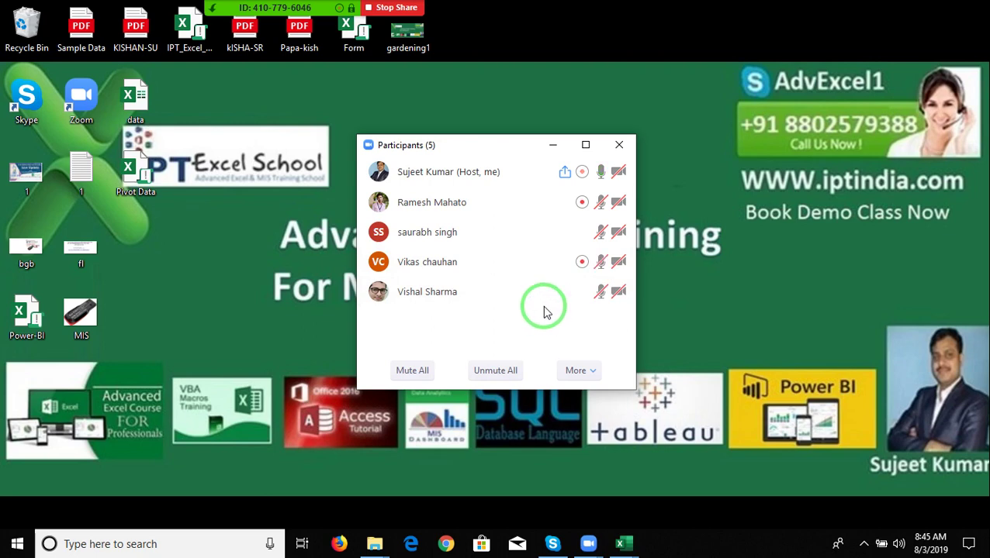
pyautogui.click(555, 297)
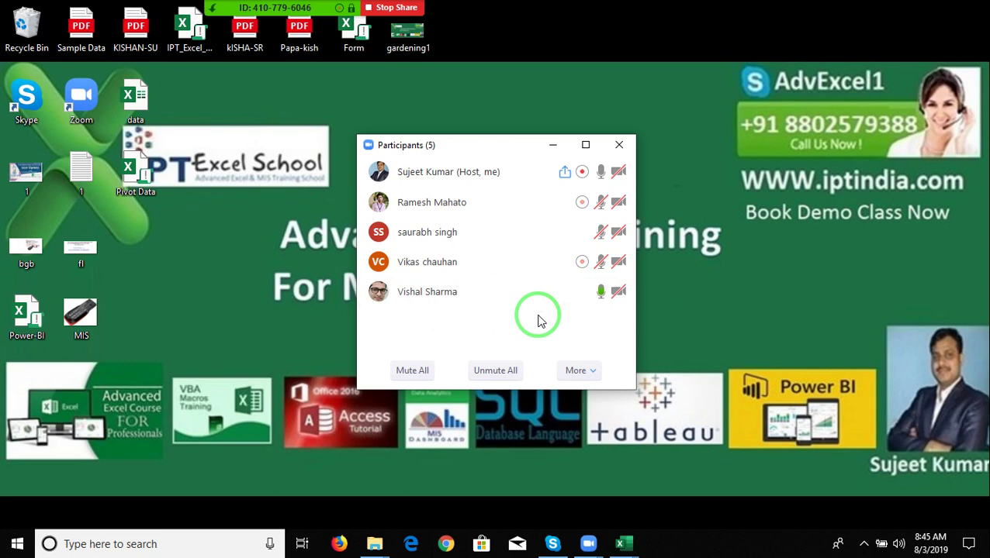
pyautogui.click(620, 146)
pyautogui.moveTo(318, 16)
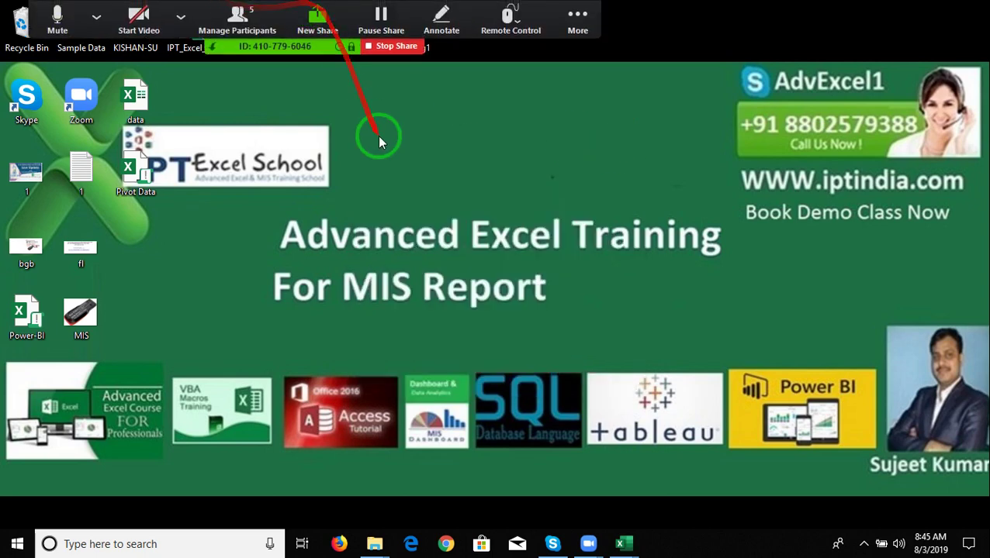
# End the Zoom meeting for all participants and reveal the hidden system tray icons.
pyautogui.click(180, 10)
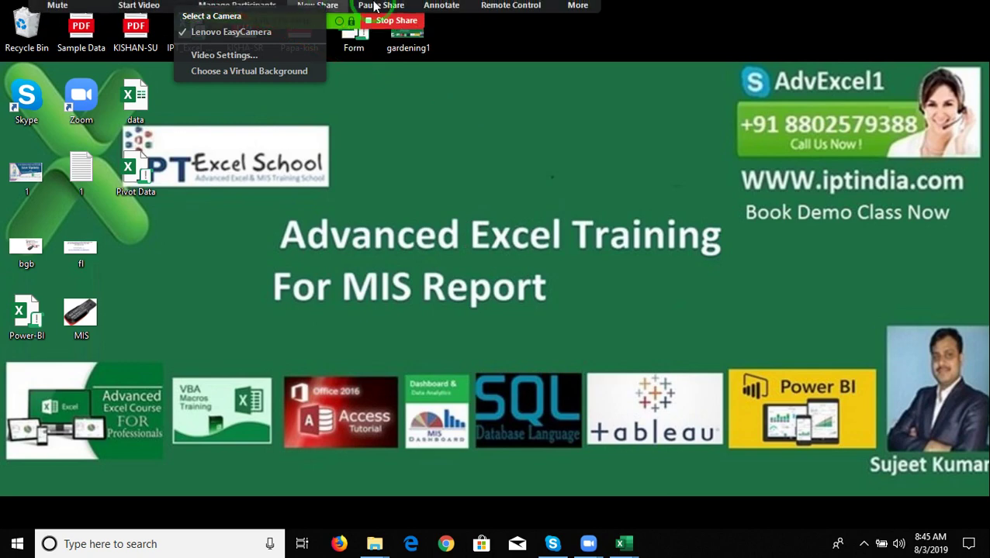
pyautogui.click(574, 15)
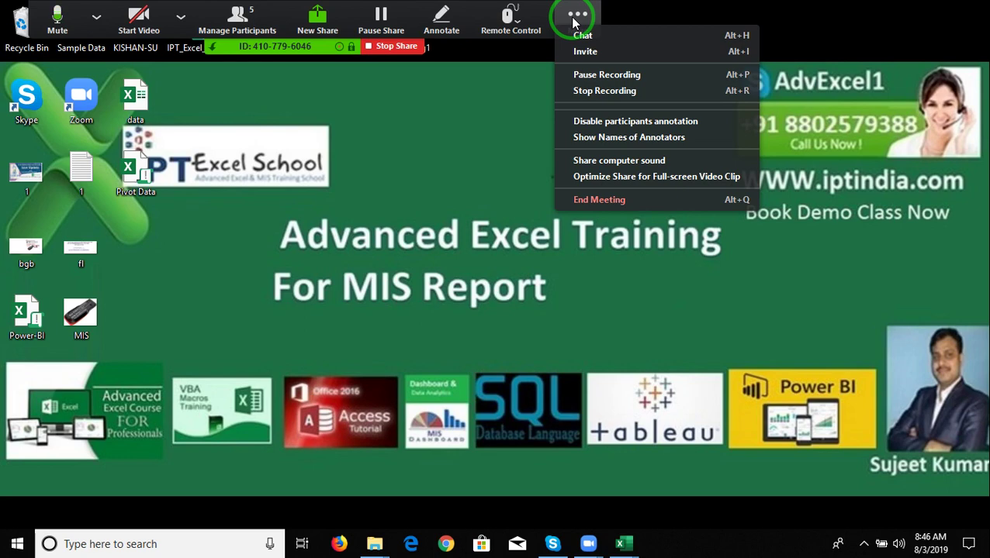
pyautogui.click(642, 200)
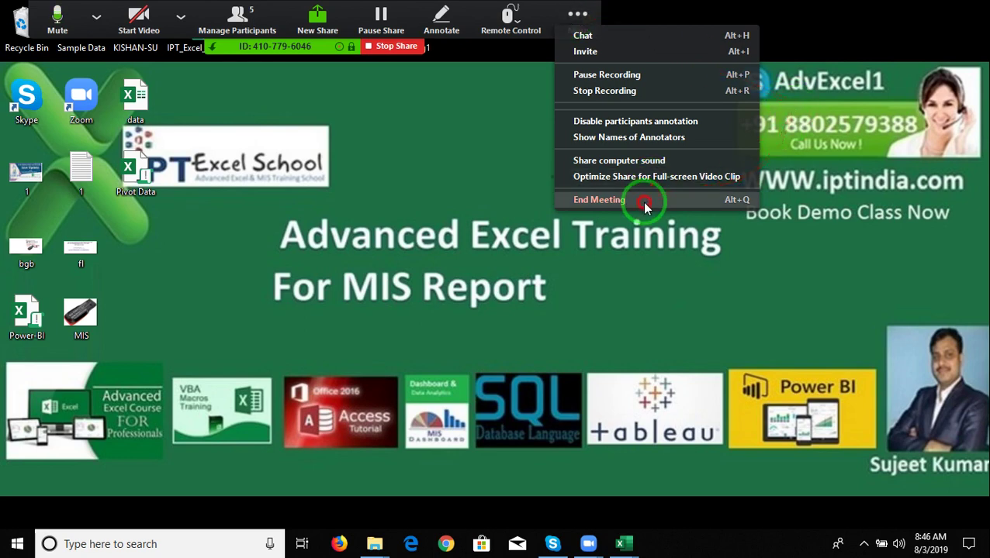
pyautogui.click(494, 319)
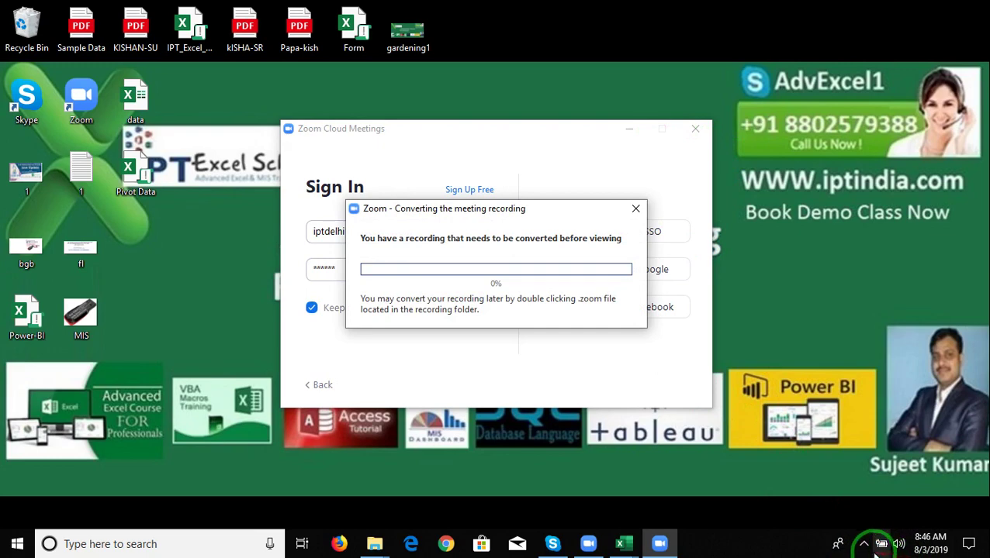
pyautogui.click(864, 544)
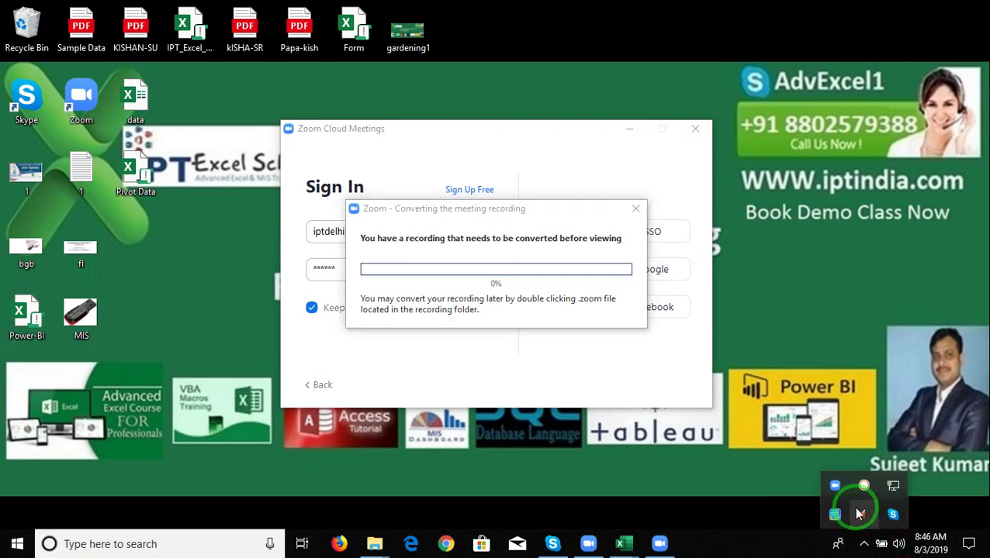